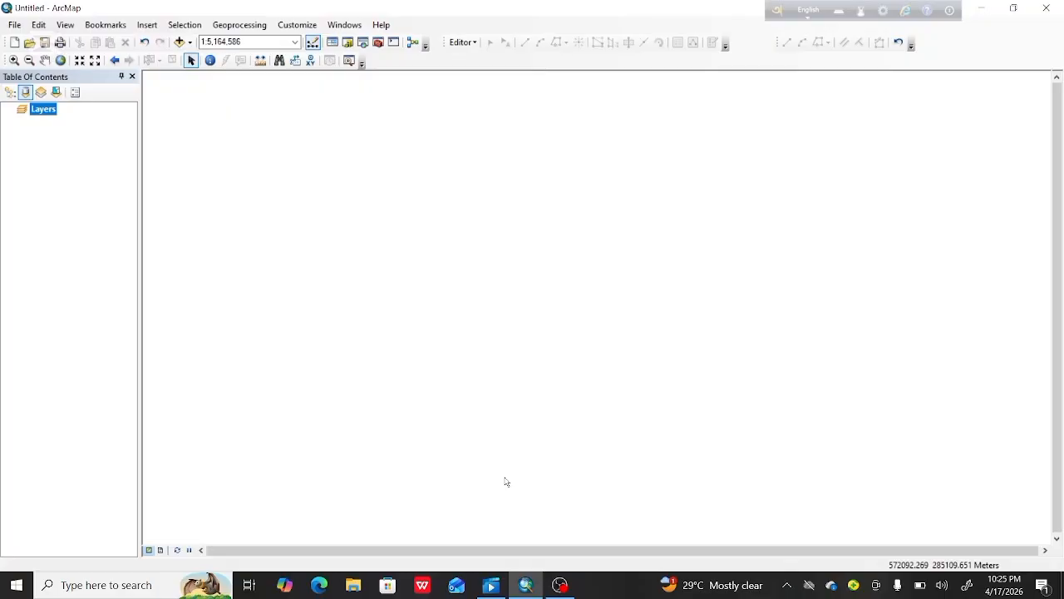
Add the BD-Tectonic.tif raster from the Digitize folder to the map
{"action": "left_click", "coordinate": [348, 48]}
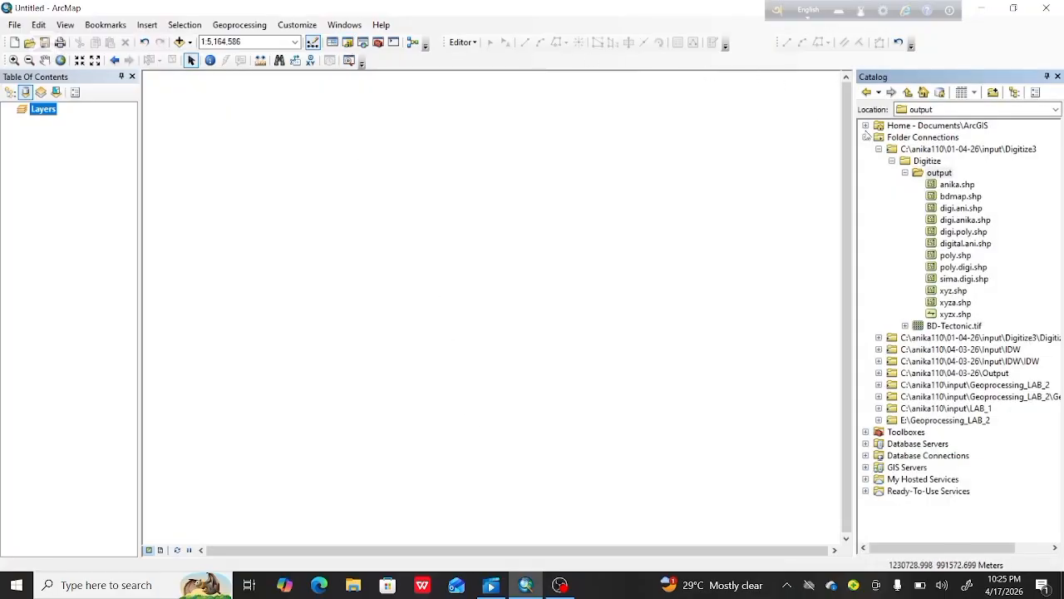
{"action": "left_click", "coordinate": [905, 172]}
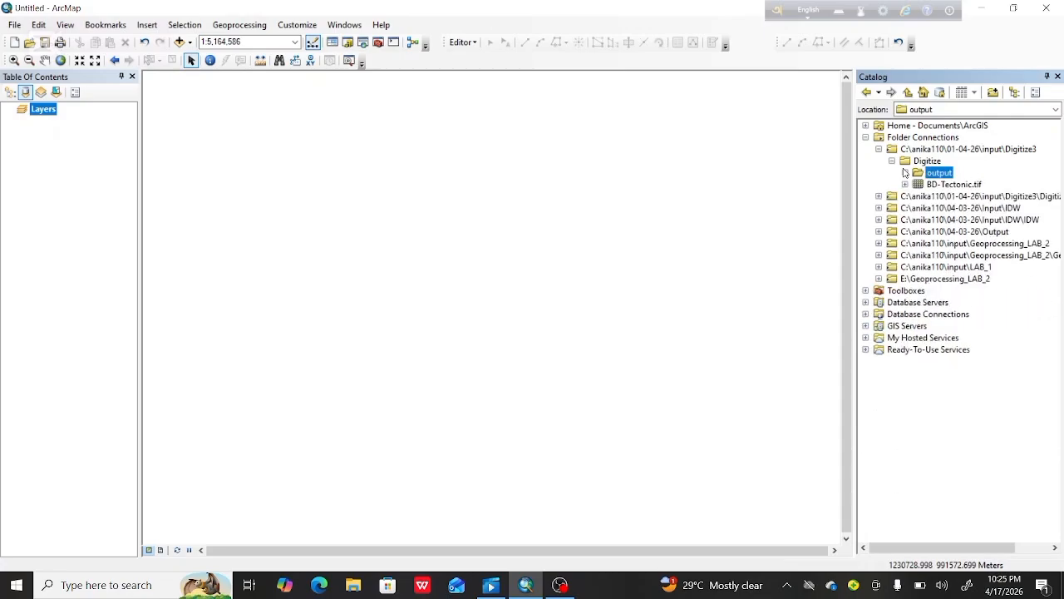
{"action": "left_click_drag", "start_coordinate": [947, 185], "coordinate": [522, 215]}
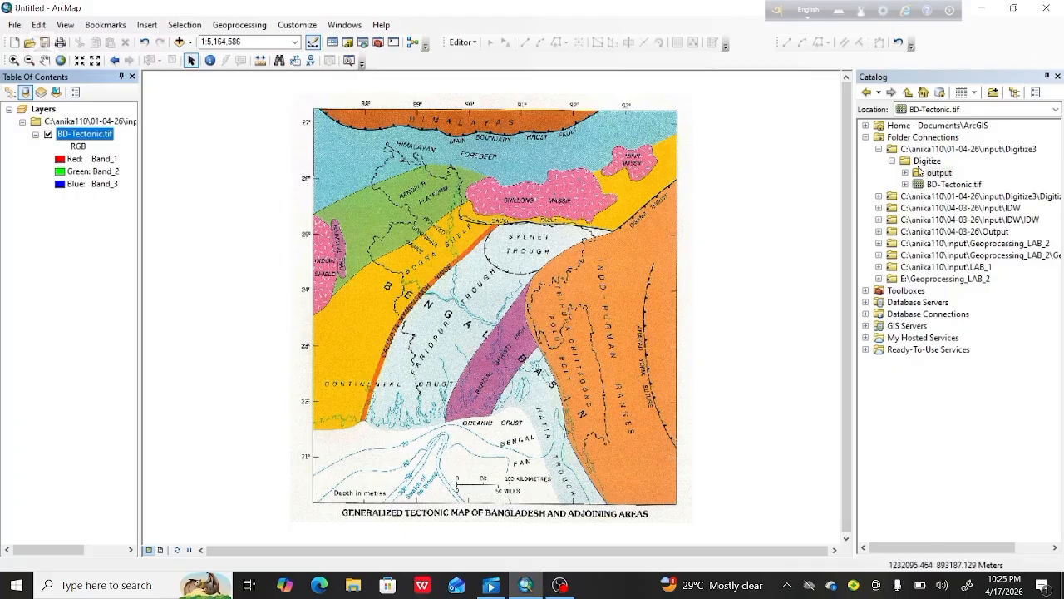
{"action": "right_click", "coordinate": [929, 171]}
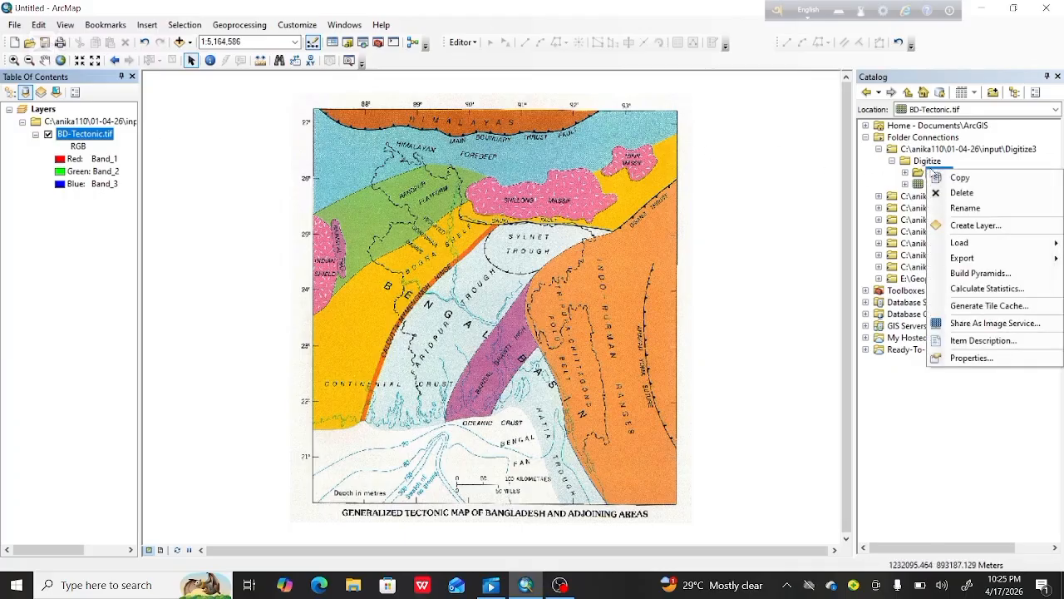
{"action": "left_click", "coordinate": [787, 211]}
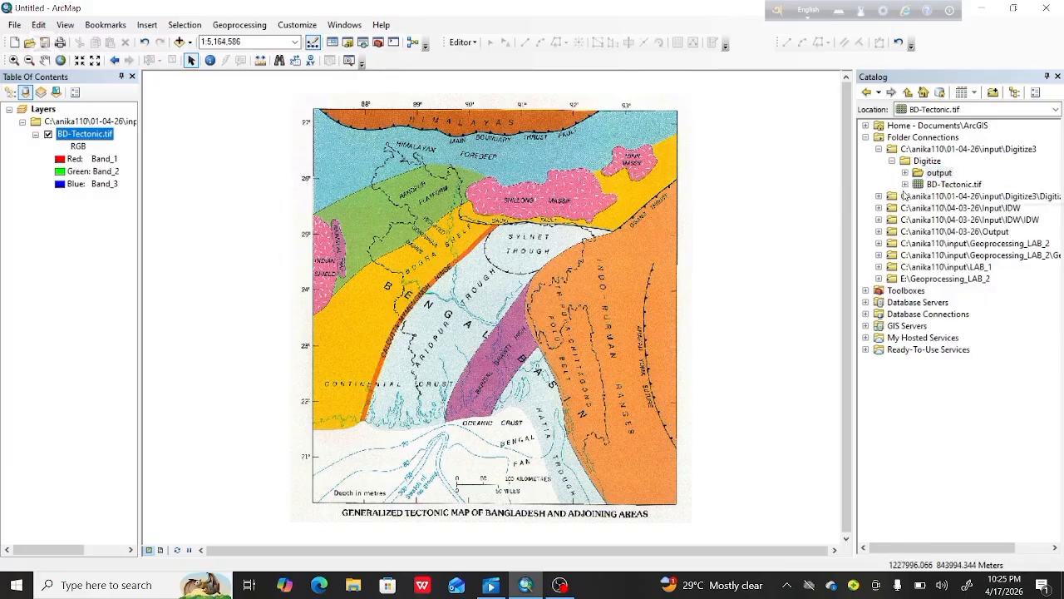
{"action": "right_click", "coordinate": [917, 173]}
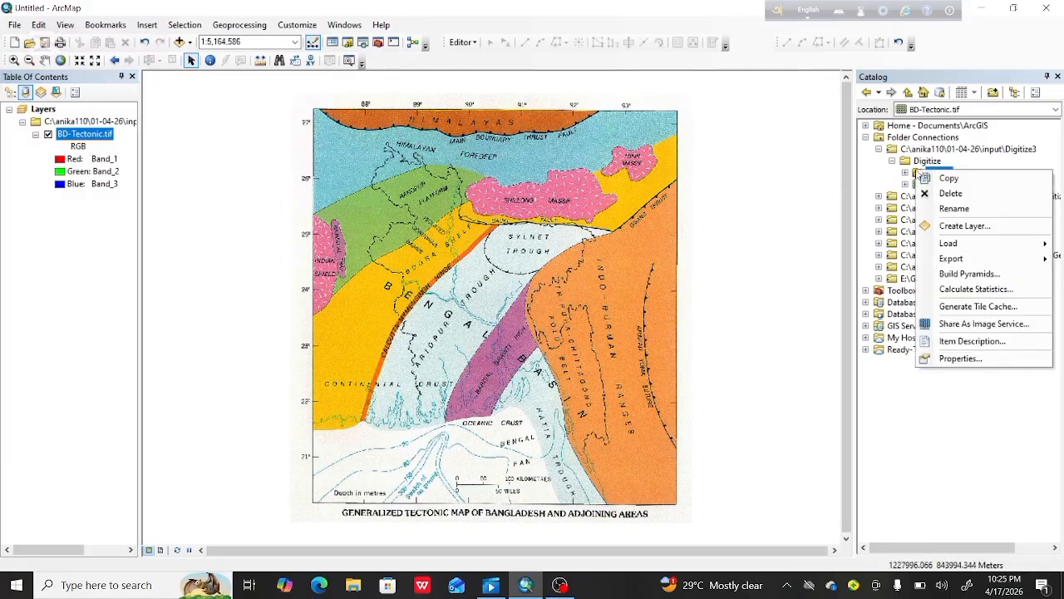
{"action": "left_click", "coordinate": [834, 217]}
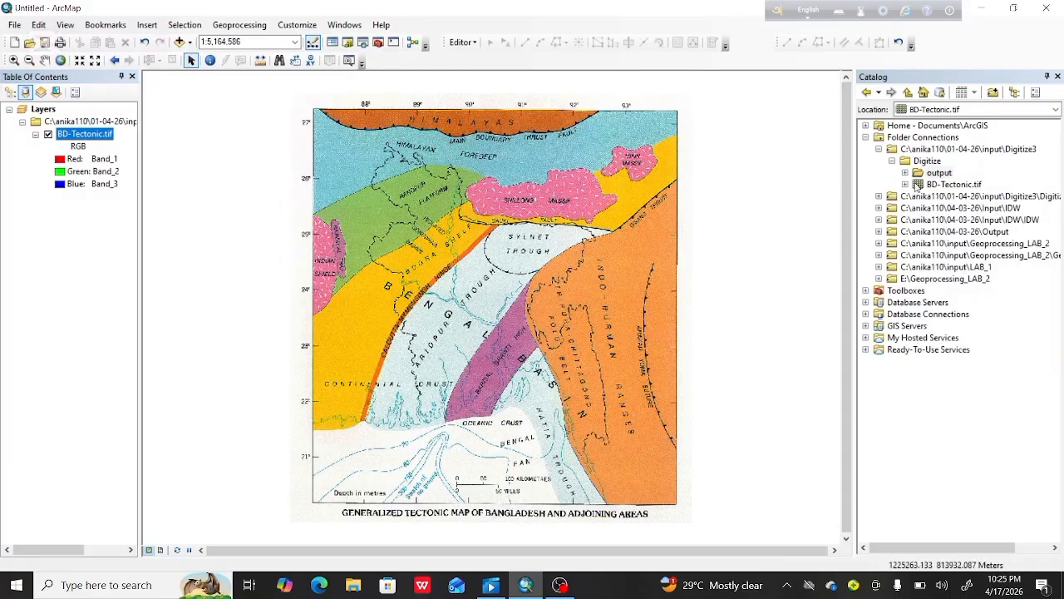
{"action": "right_click", "coordinate": [906, 173]}
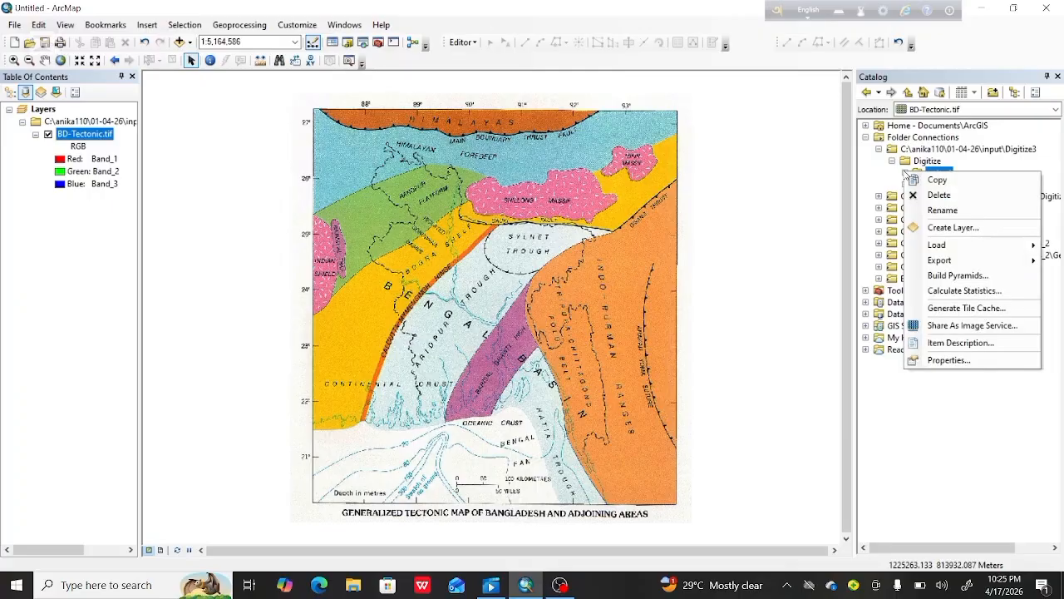
{"action": "left_click", "coordinate": [906, 173]}
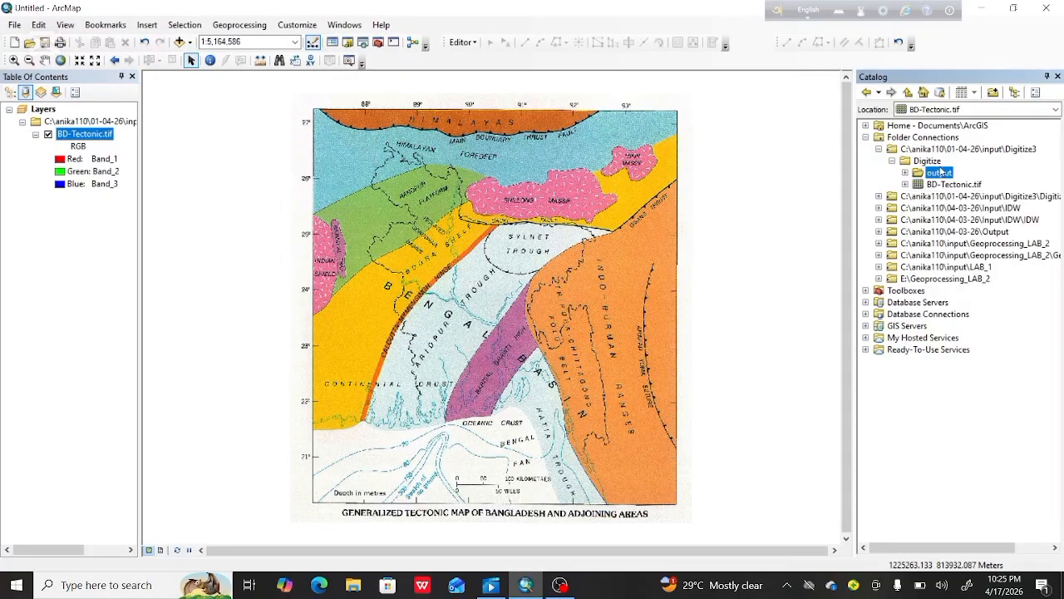
{"action": "right_click", "coordinate": [945, 176]}
{"action": "left_click", "coordinate": [800, 280]}
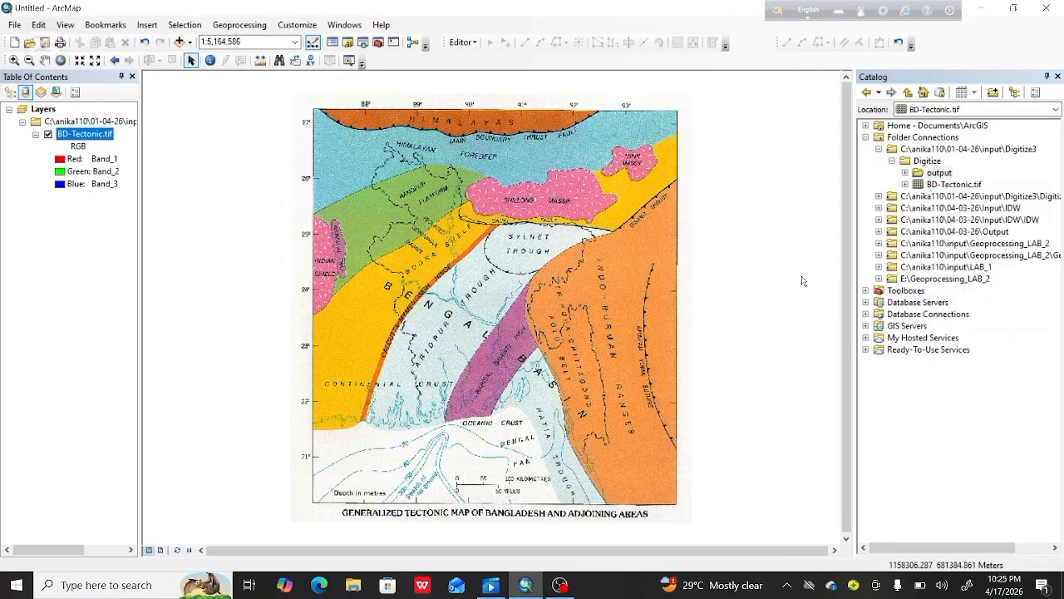
Create a new folder named output2 inside the Digitize folder
{"action": "right_click", "coordinate": [928, 163]}
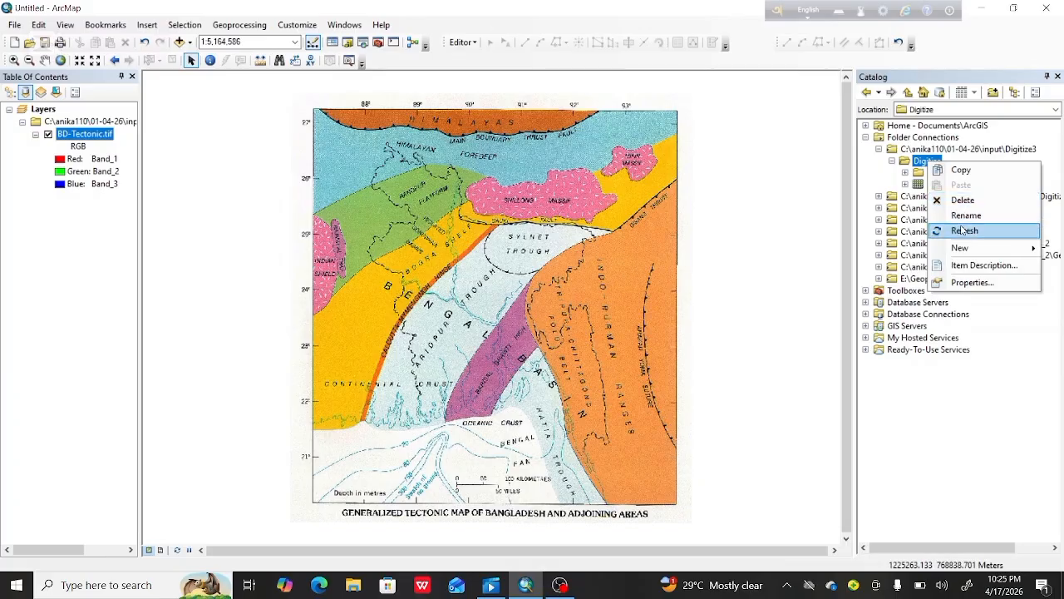
{"action": "mouse_move", "coordinate": [960, 249]}
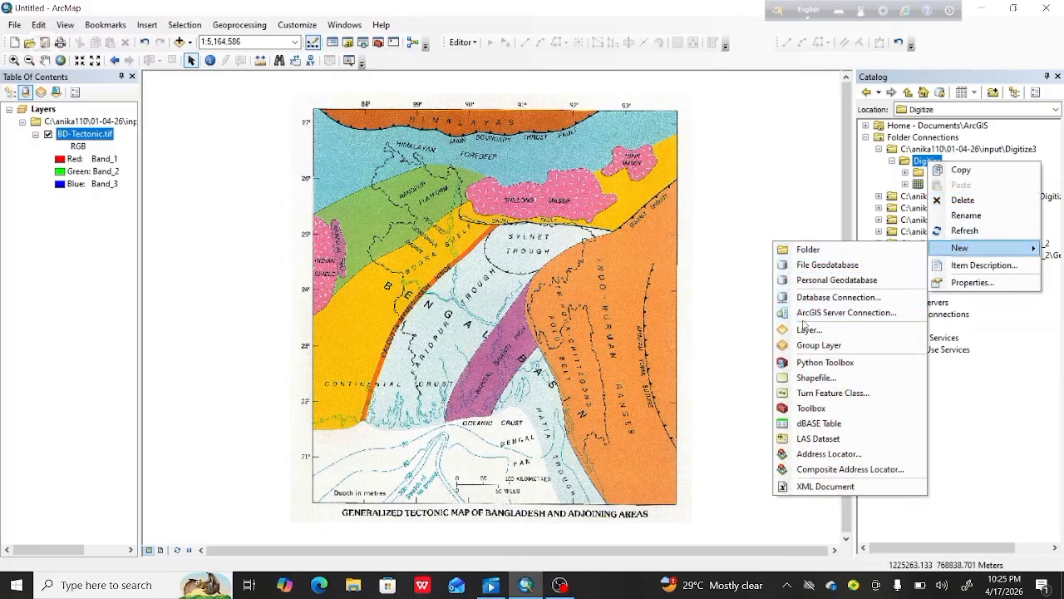
{"action": "left_click", "coordinate": [794, 250]}
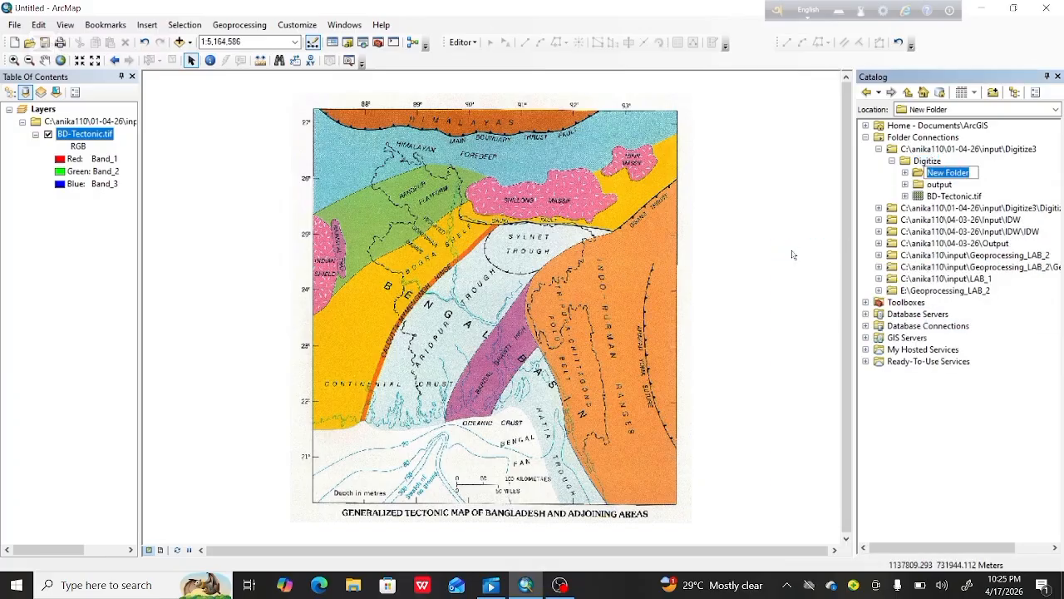
{"action": "key", "text": "BackSpace"}
{"action": "type", "text": "out"}
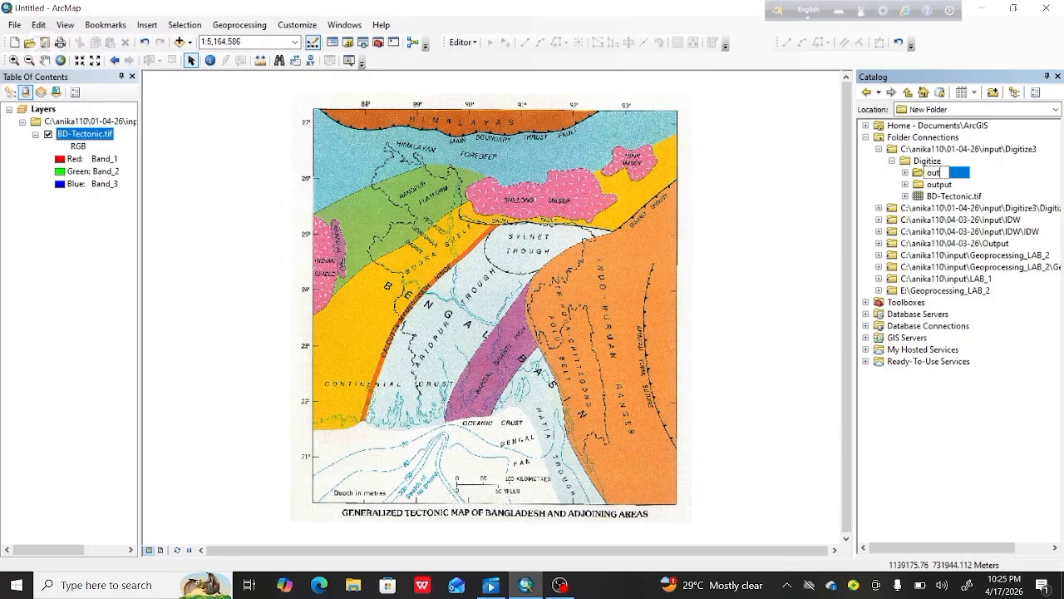
{"action": "type", "text": "put2"}
{"action": "key", "text": "Return"}
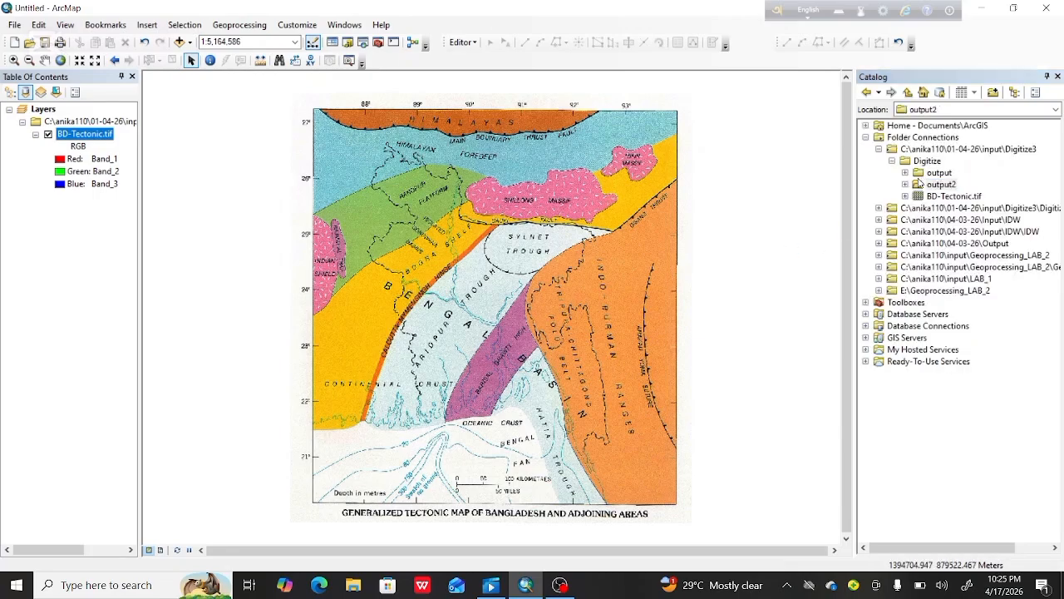
Set up a new shapefile in the output folder, named yzxc, with the Polyline feature type
{"action": "right_click", "coordinate": [929, 172]}
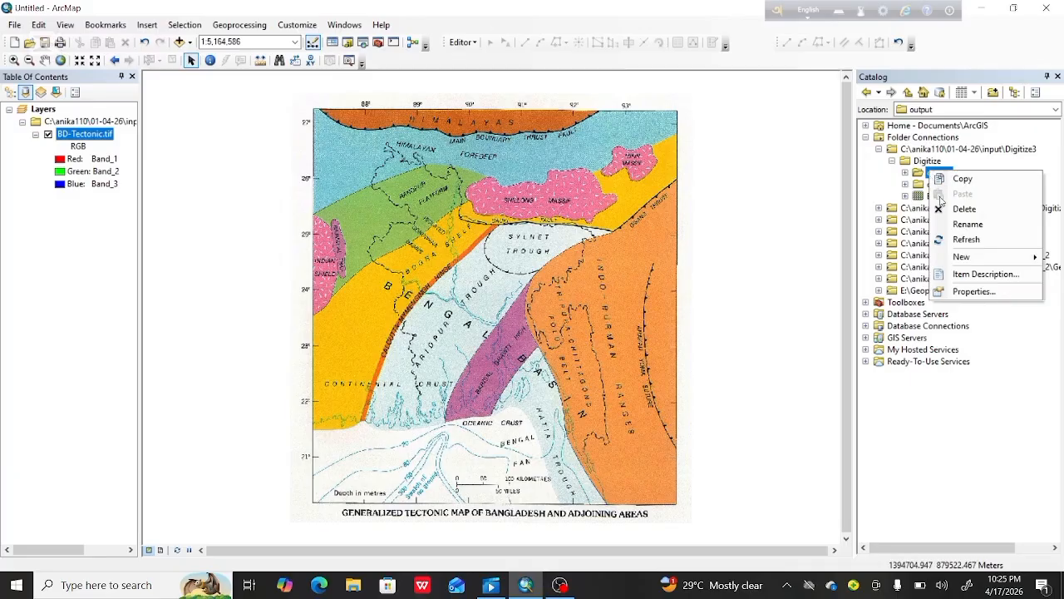
{"action": "mouse_move", "coordinate": [966, 265]}
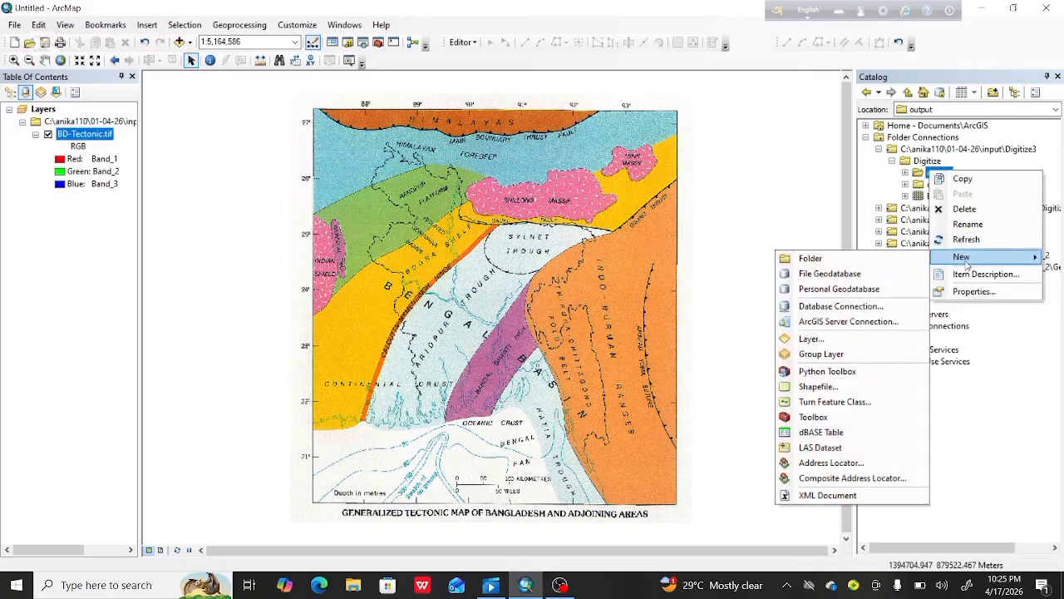
{"action": "left_click", "coordinate": [820, 388]}
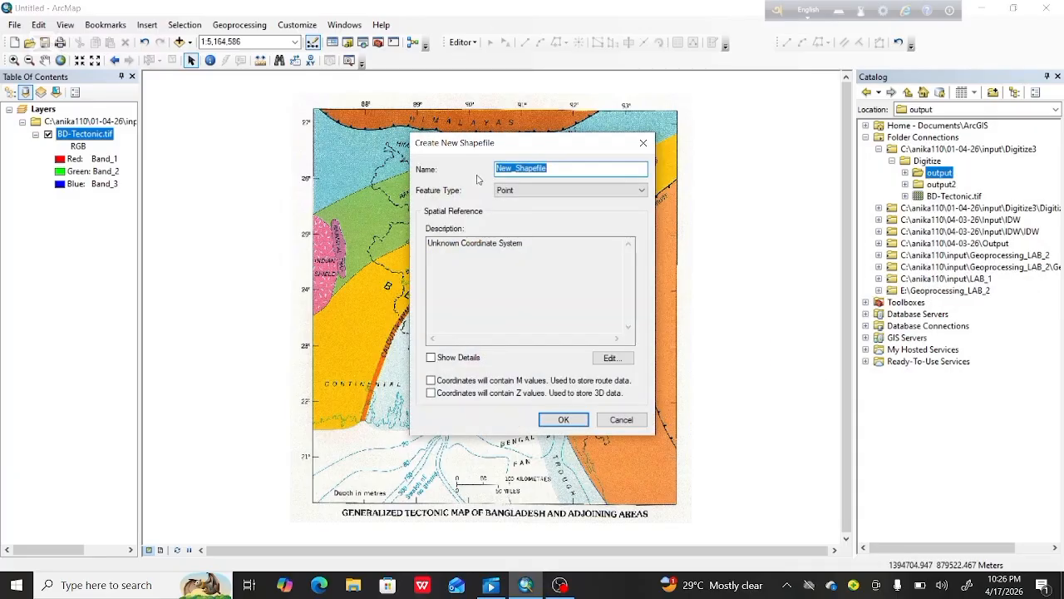
{"action": "left_click", "coordinate": [548, 167]}
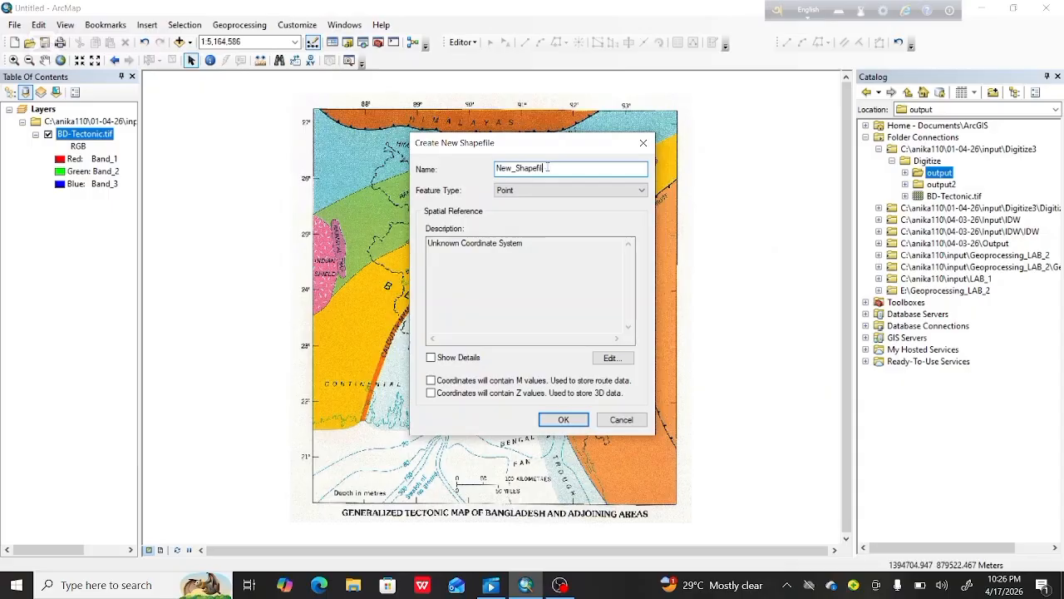
{"action": "key", "text": "BackSpace"}
{"action": "key", "text": "BackSpace"}
{"action": "key", "text": "BackSpace"}
{"action": "key", "text": "BackSpace"}
{"action": "key", "text": "BackSpace"}
{"action": "key", "text": "BackSpace"}
{"action": "key", "text": "BackSpace"}
{"action": "key", "text": "BackSpace"}
{"action": "key", "text": "BackSpace"}
{"action": "key", "text": "BackSpace"}
{"action": "key", "text": "BackSpace"}
{"action": "key", "text": "BackSpace"}
{"action": "key", "text": "BackSpace"}
{"action": "type", "text": "y"}
{"action": "left_click", "coordinate": [643, 190]}
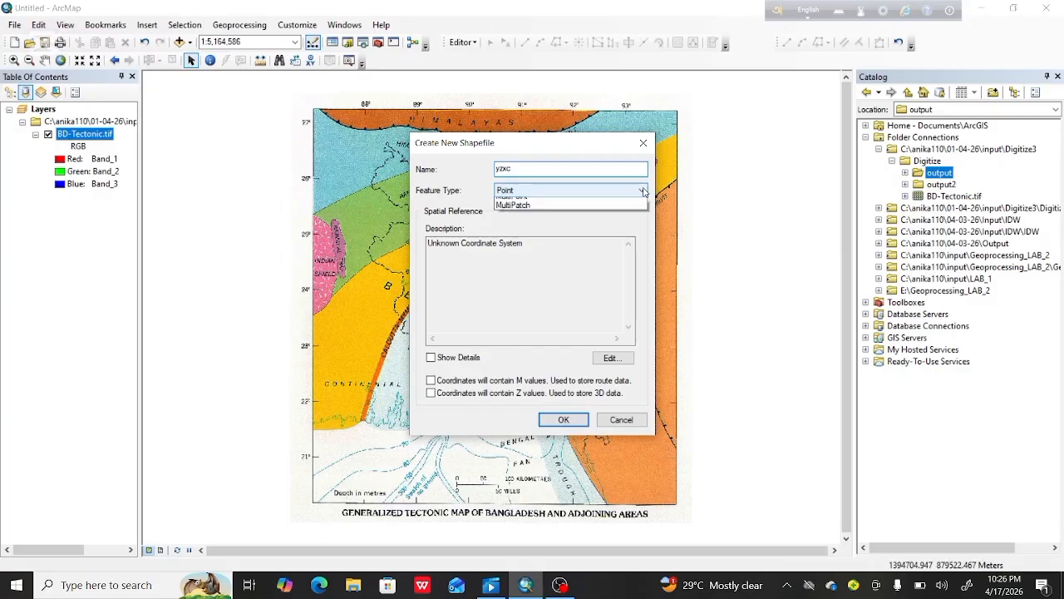
{"action": "left_click", "coordinate": [619, 211]}
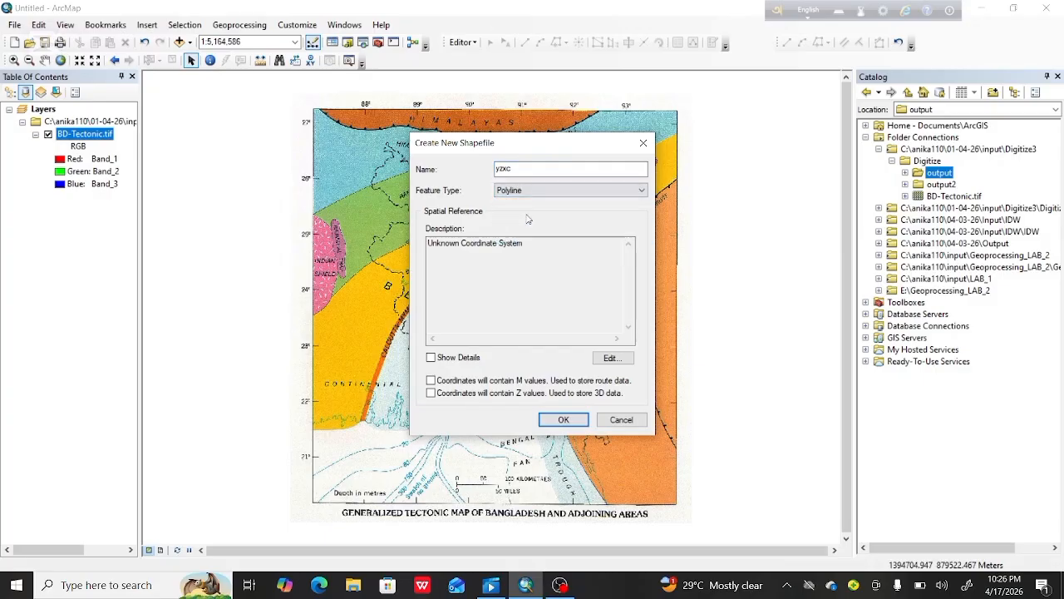
Assign the WGS 1984 coordinate system to the new shapefile and create it
{"action": "left_click", "coordinate": [609, 359]}
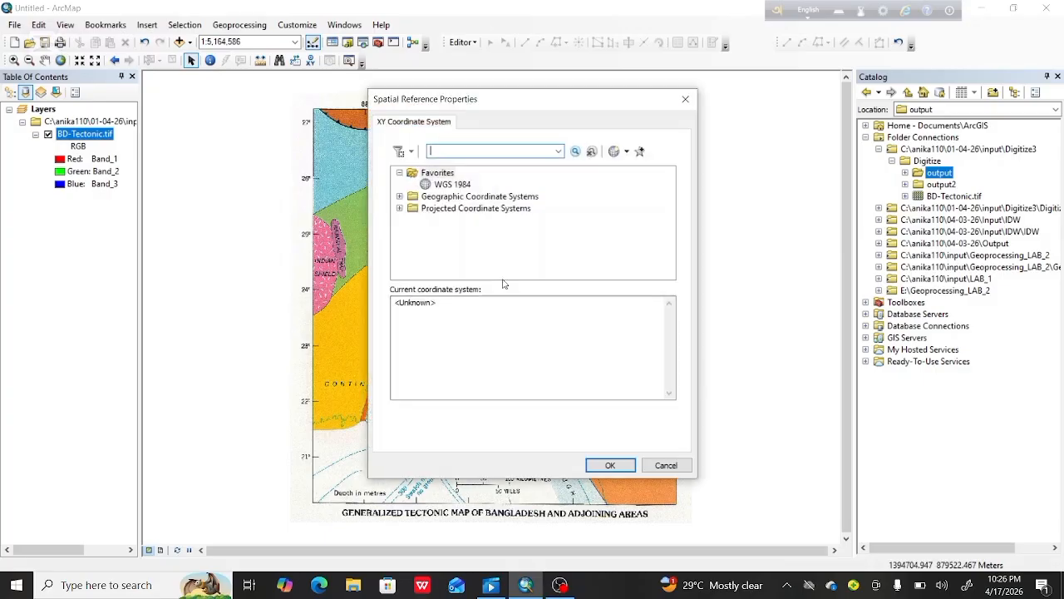
{"action": "left_click", "coordinate": [454, 183]}
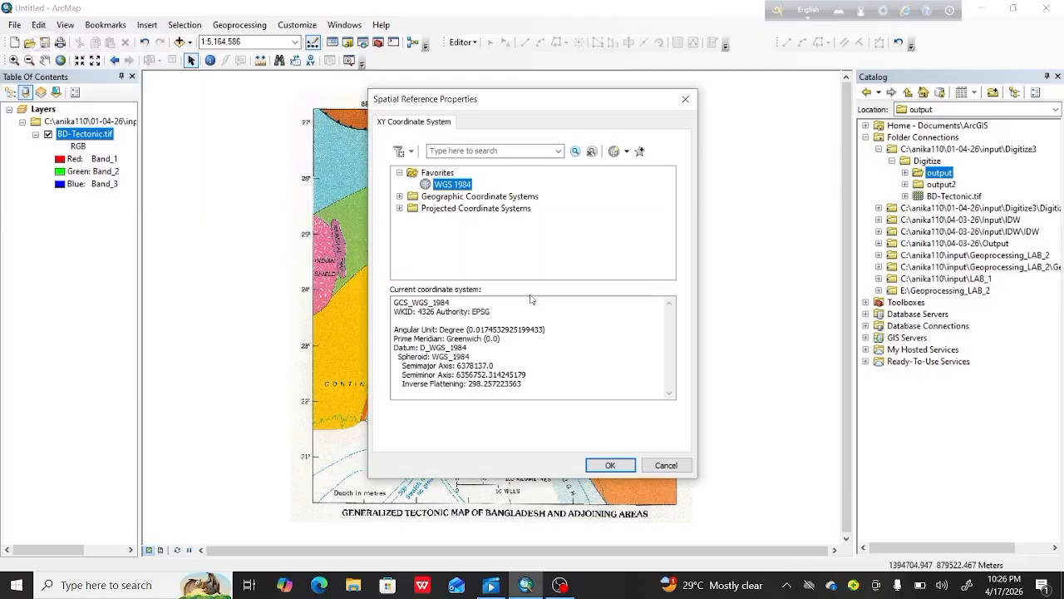
{"action": "left_click", "coordinate": [603, 467]}
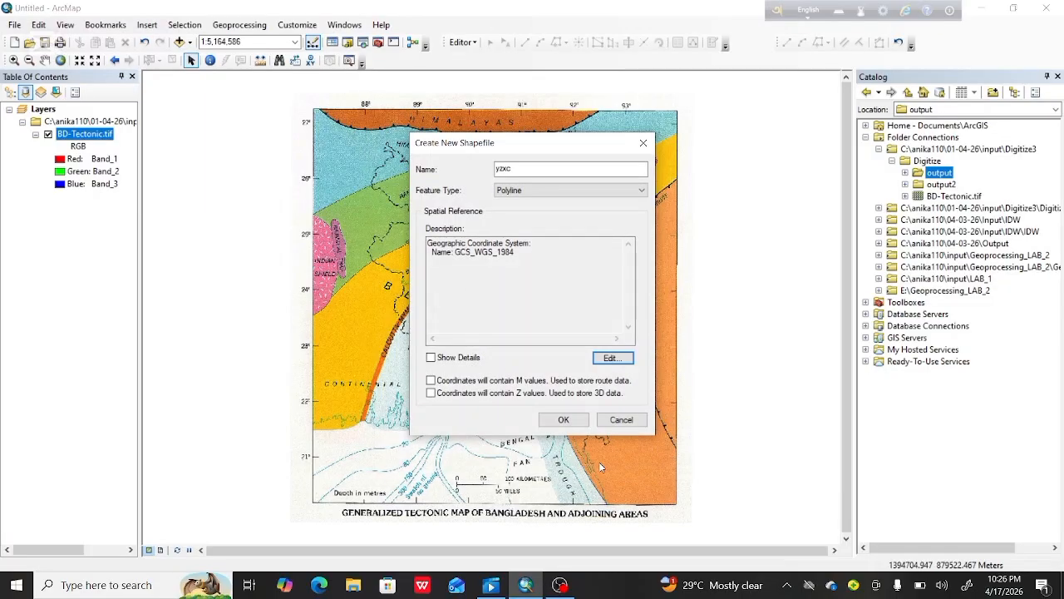
{"action": "left_click", "coordinate": [563, 419]}
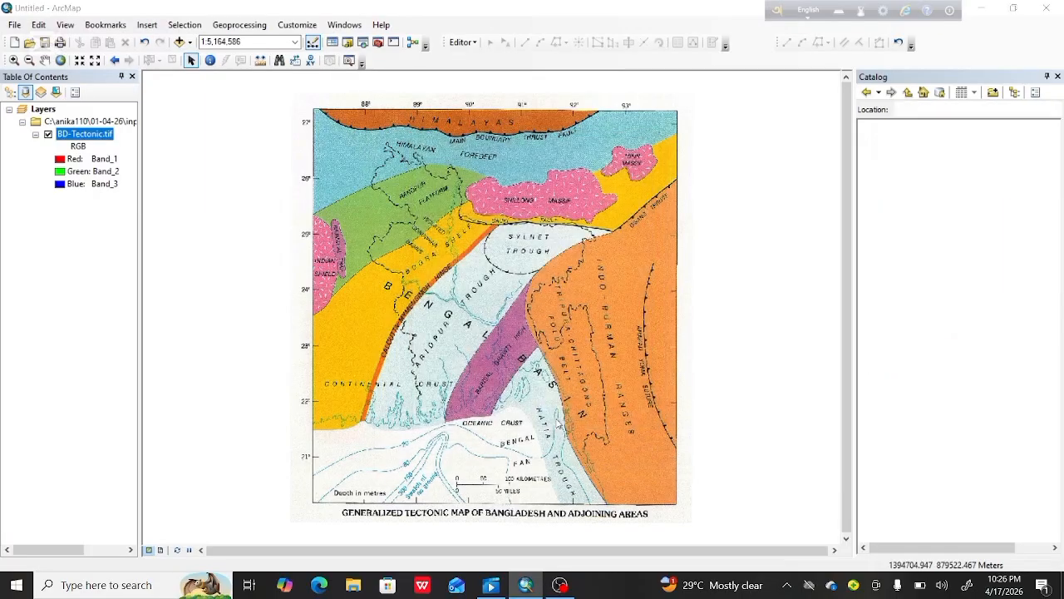
{"action": "left_click", "coordinate": [657, 409]}
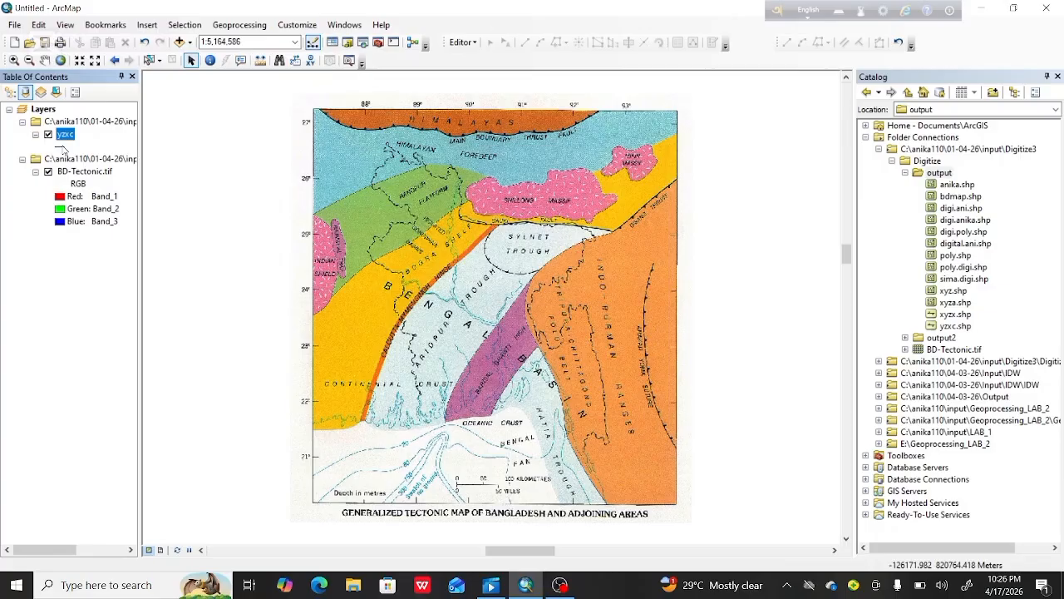
Change the line symbol of the yzxc layer to the Highway style
{"action": "left_click", "coordinate": [62, 147]}
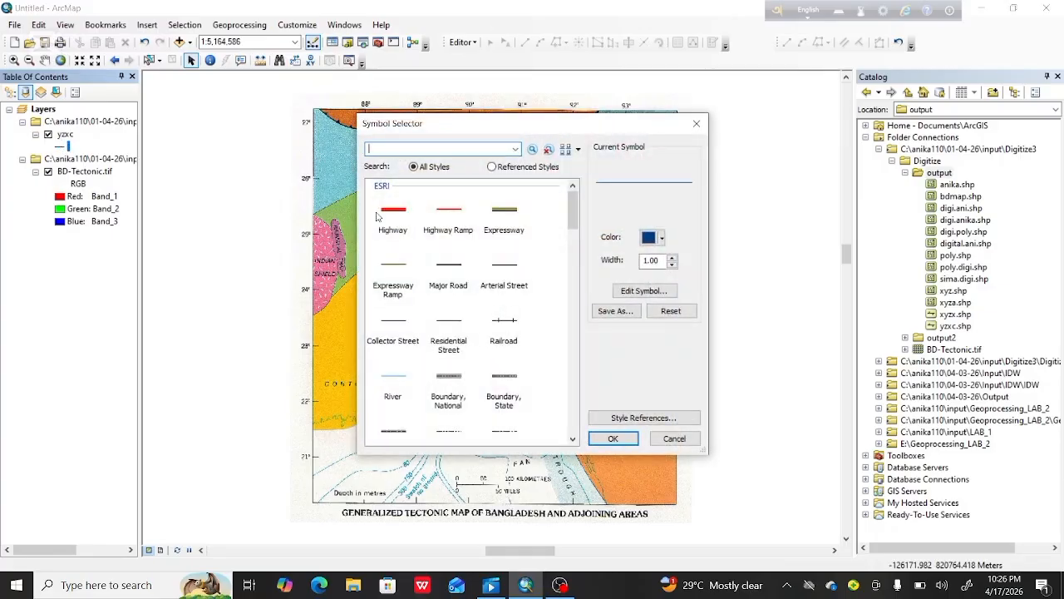
{"action": "left_click", "coordinate": [379, 218]}
{"action": "left_click", "coordinate": [610, 438]}
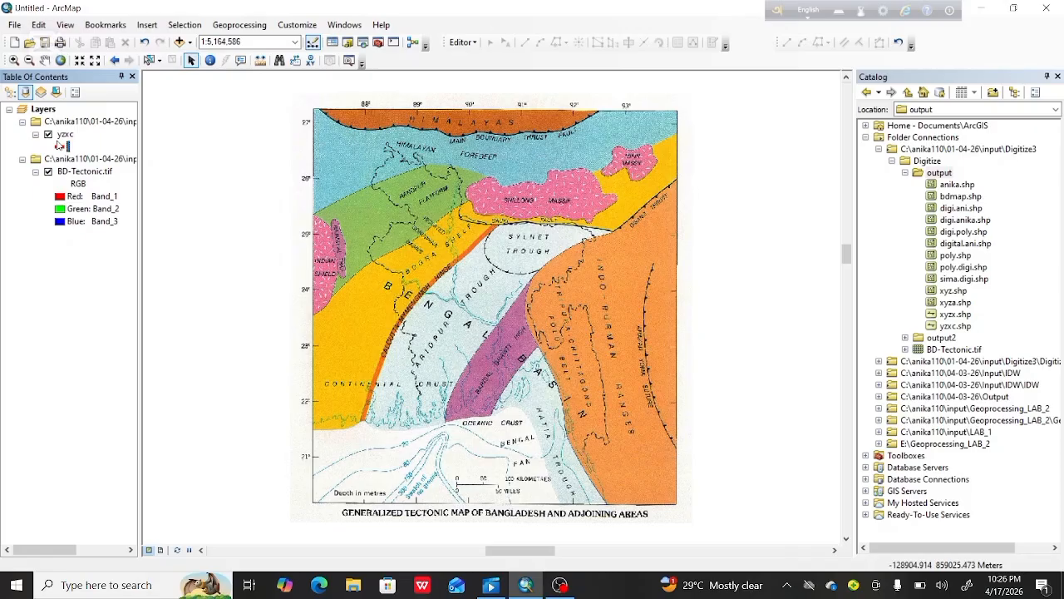
Start an edit session for the yzxc layer, continuing despite the spatial reference mismatch
{"action": "left_click", "coordinate": [463, 42]}
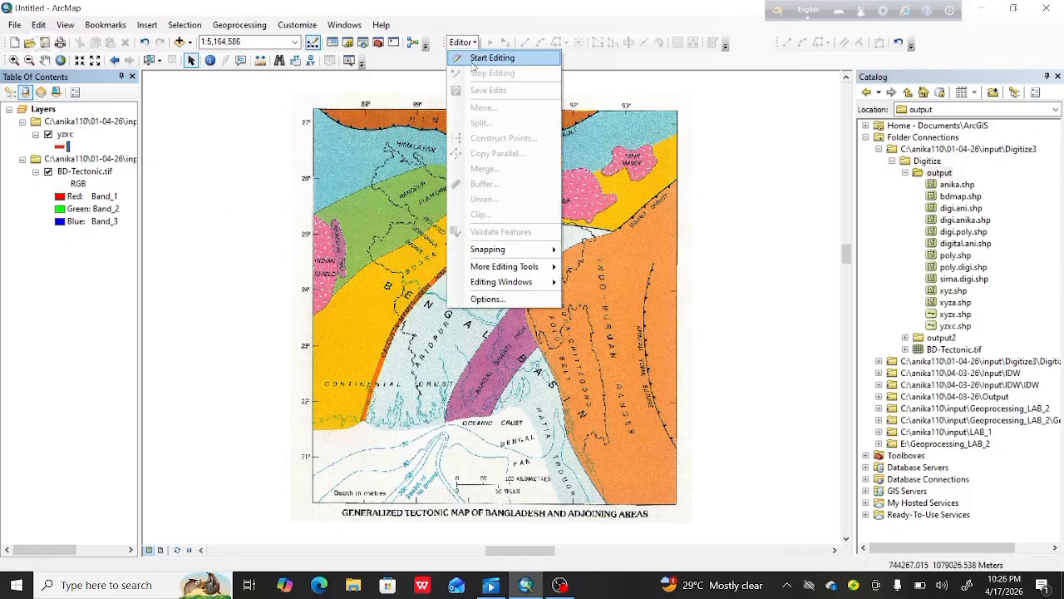
{"action": "left_click", "coordinate": [470, 58]}
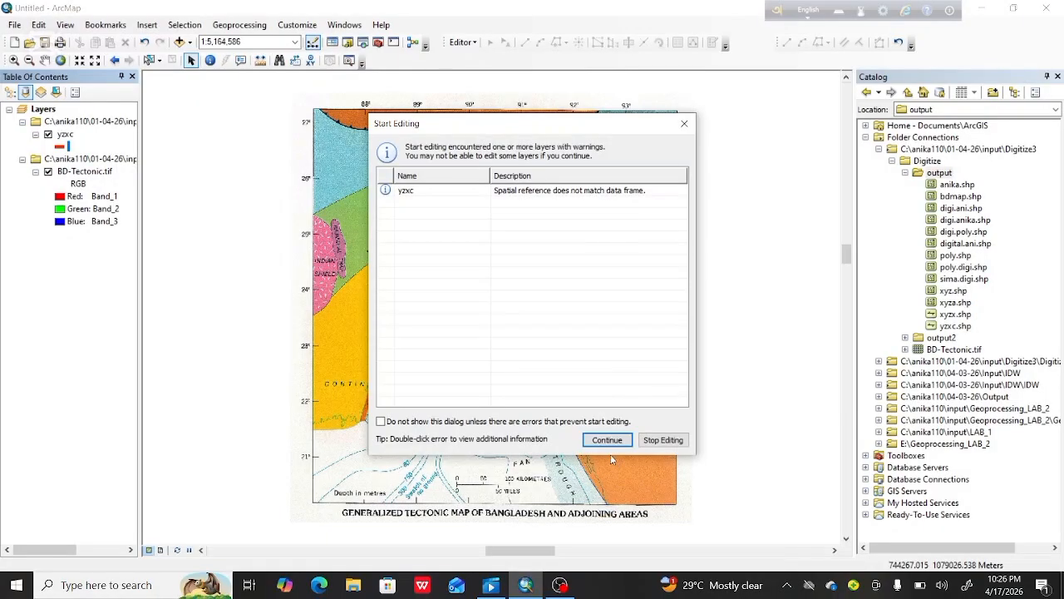
{"action": "left_click", "coordinate": [607, 441]}
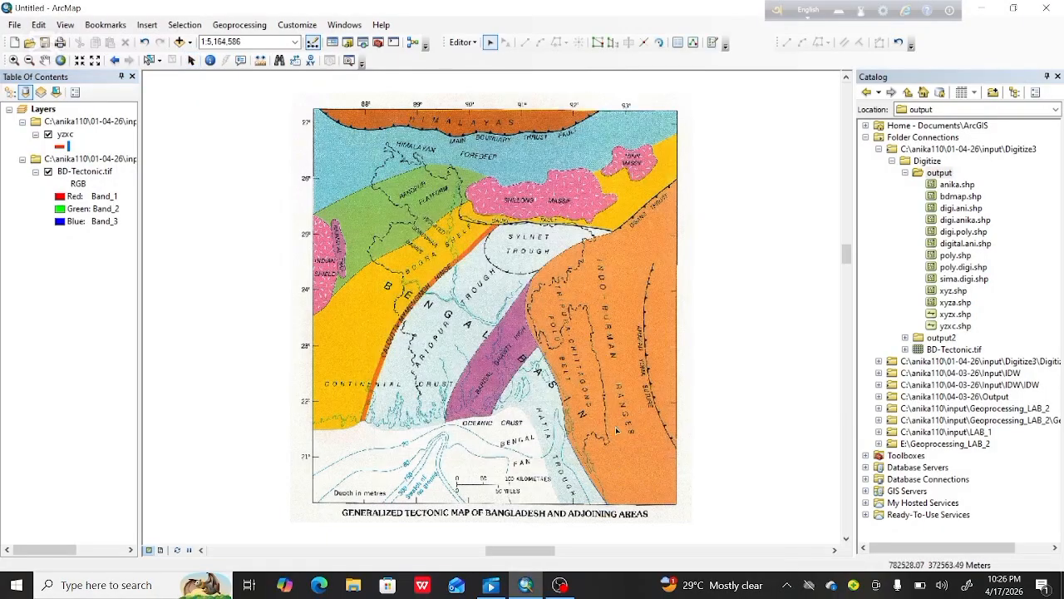
Close the Catalog window and open the Create Features window for the edit session
{"action": "left_click", "coordinate": [1058, 77]}
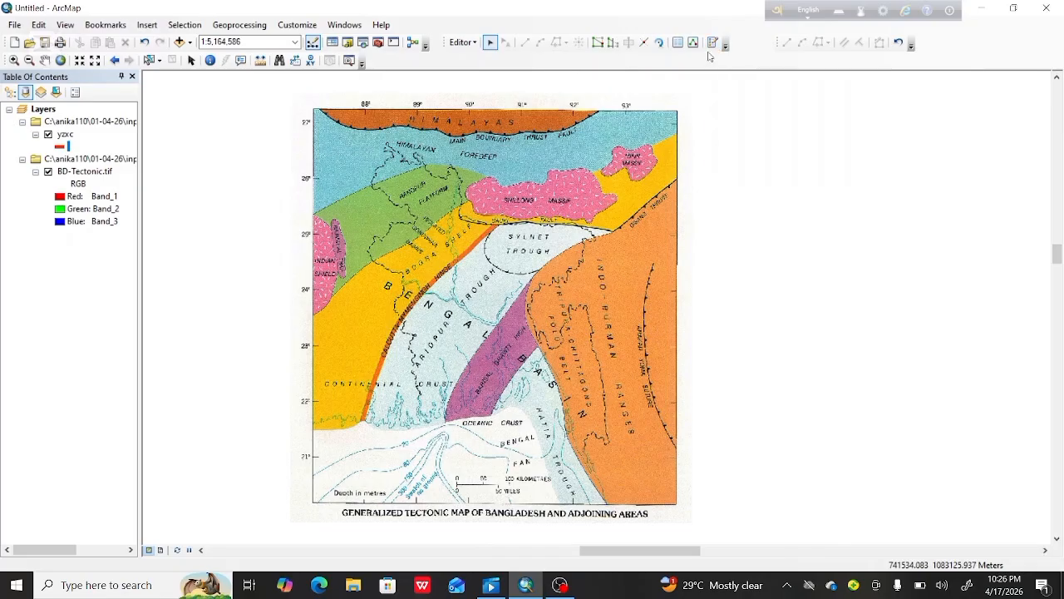
{"action": "left_click", "coordinate": [474, 43]}
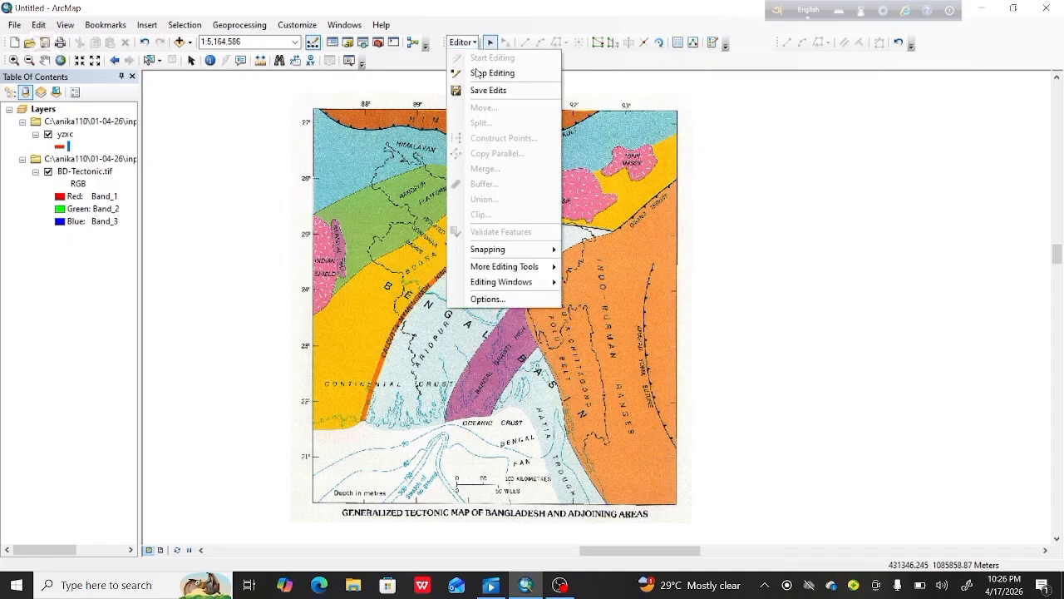
{"action": "mouse_move", "coordinate": [492, 269]}
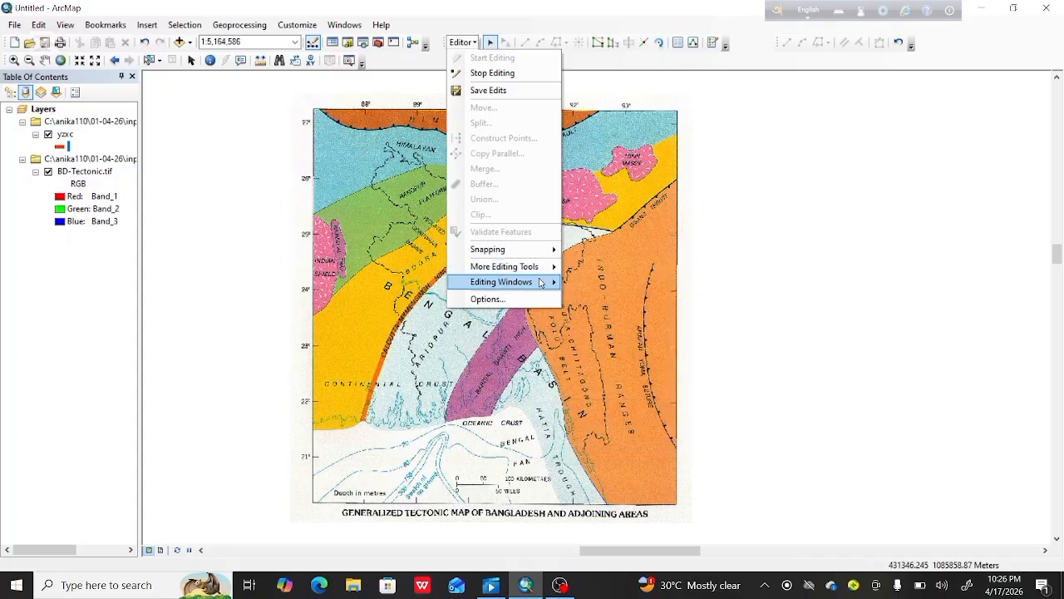
{"action": "mouse_move", "coordinate": [540, 282]}
{"action": "left_click", "coordinate": [591, 282]}
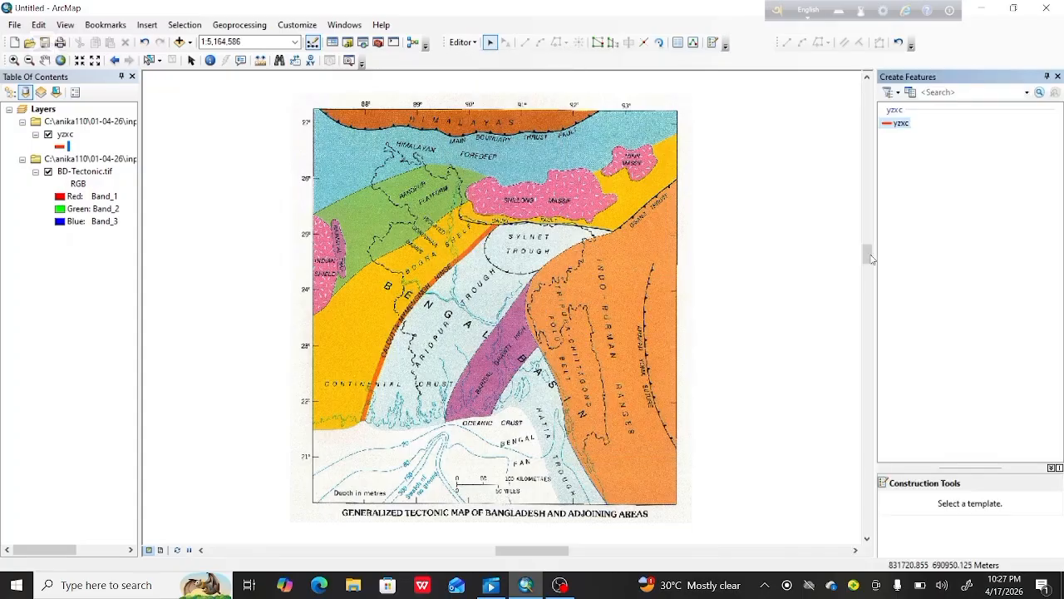
Digitize a line feature in the yzxc layer that traces a closed outline around the Bogra Shelf area
{"action": "left_click", "coordinate": [896, 124]}
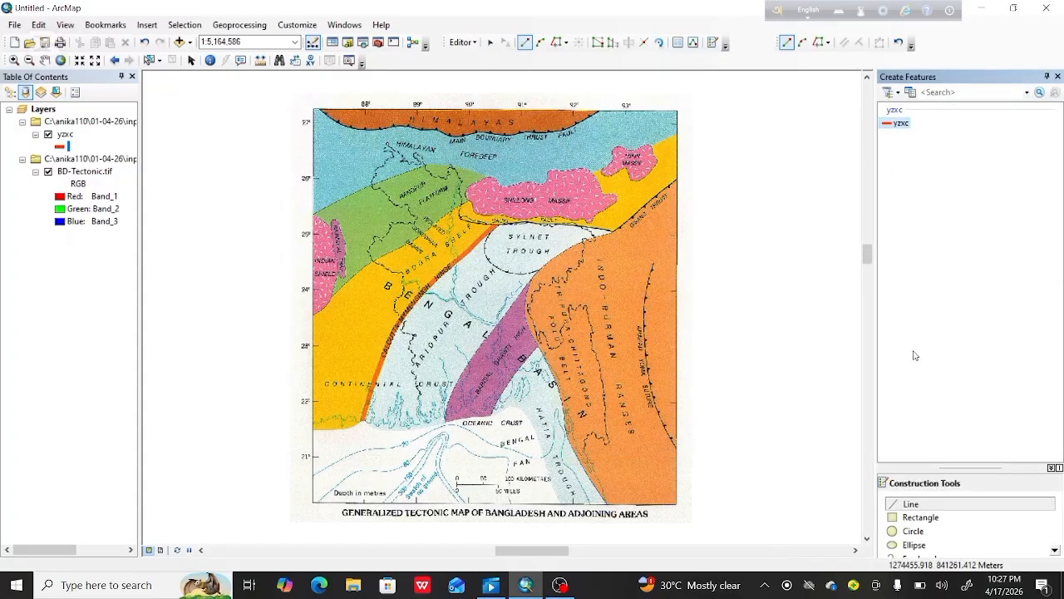
{"action": "left_click", "coordinate": [910, 504]}
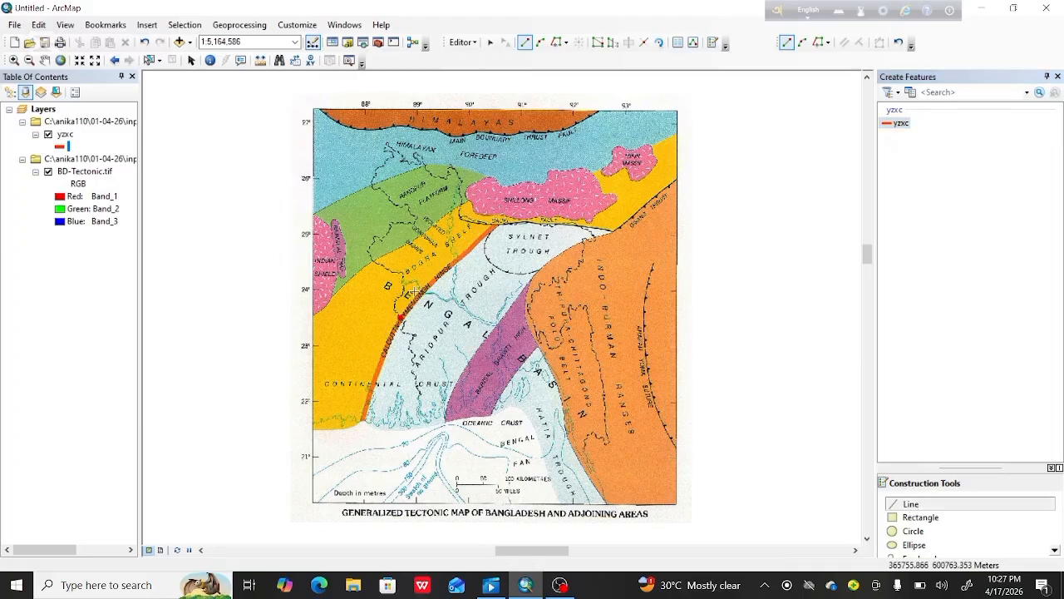
{"action": "left_click", "coordinate": [402, 318]}
{"action": "left_click", "coordinate": [490, 226]}
{"action": "left_click", "coordinate": [472, 218]}
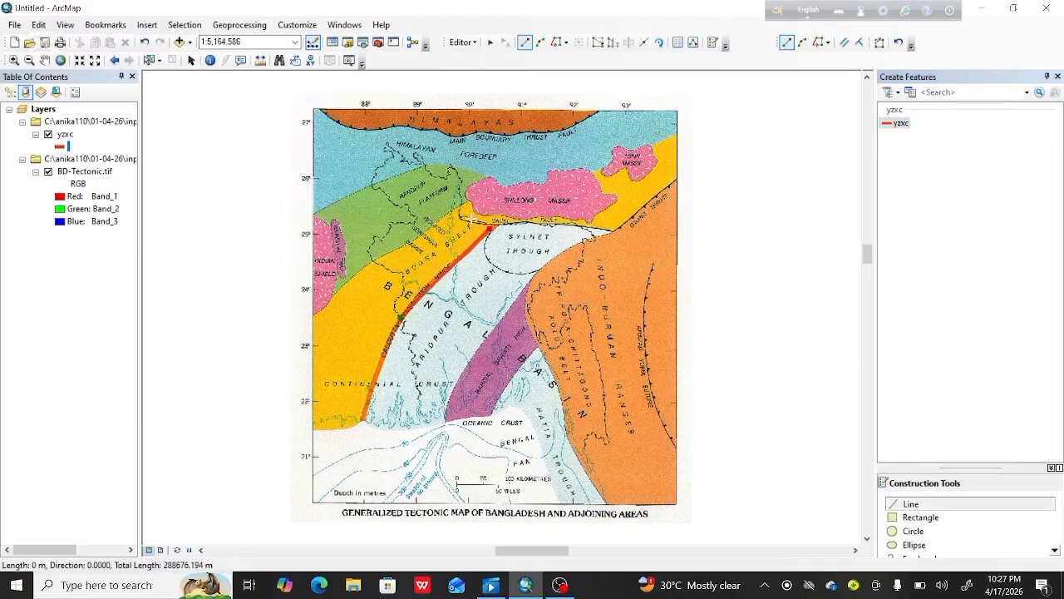
{"action": "left_click", "coordinate": [457, 205]}
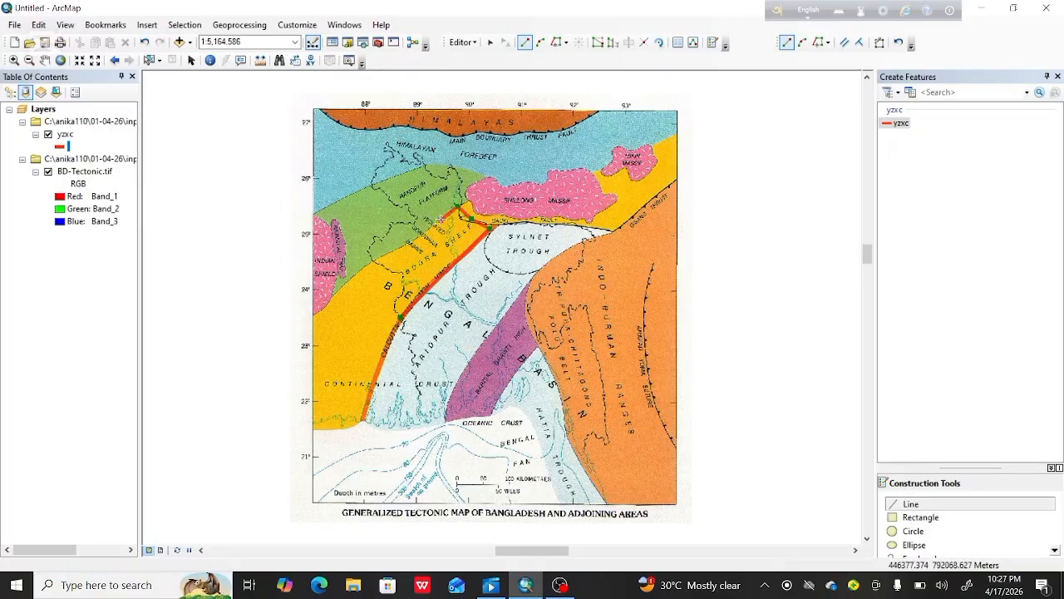
{"action": "left_click", "coordinate": [440, 220]}
{"action": "left_click", "coordinate": [418, 237]}
{"action": "left_click", "coordinate": [380, 254]}
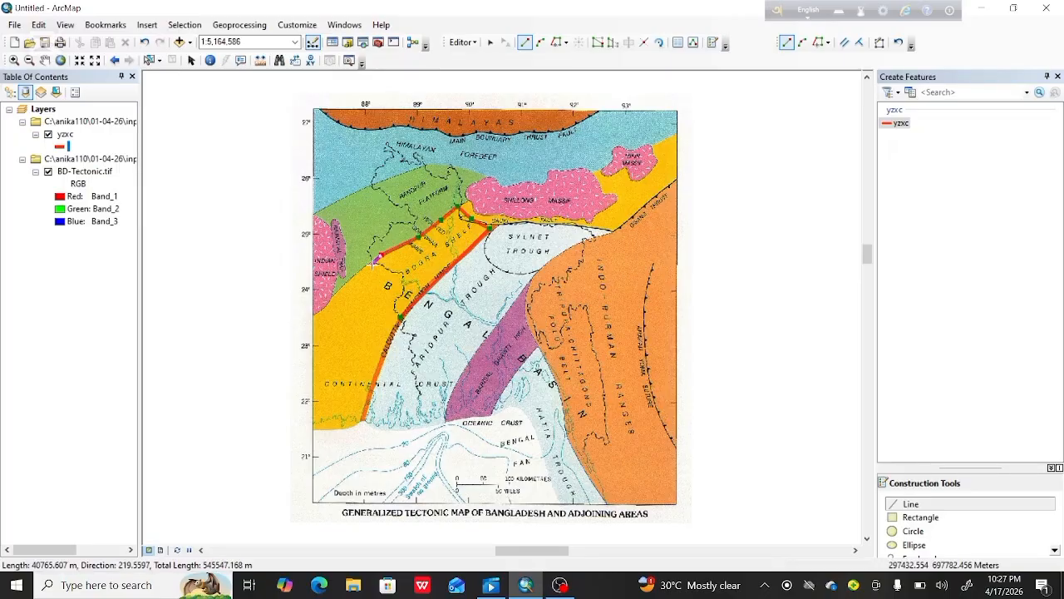
{"action": "left_click", "coordinate": [404, 277]}
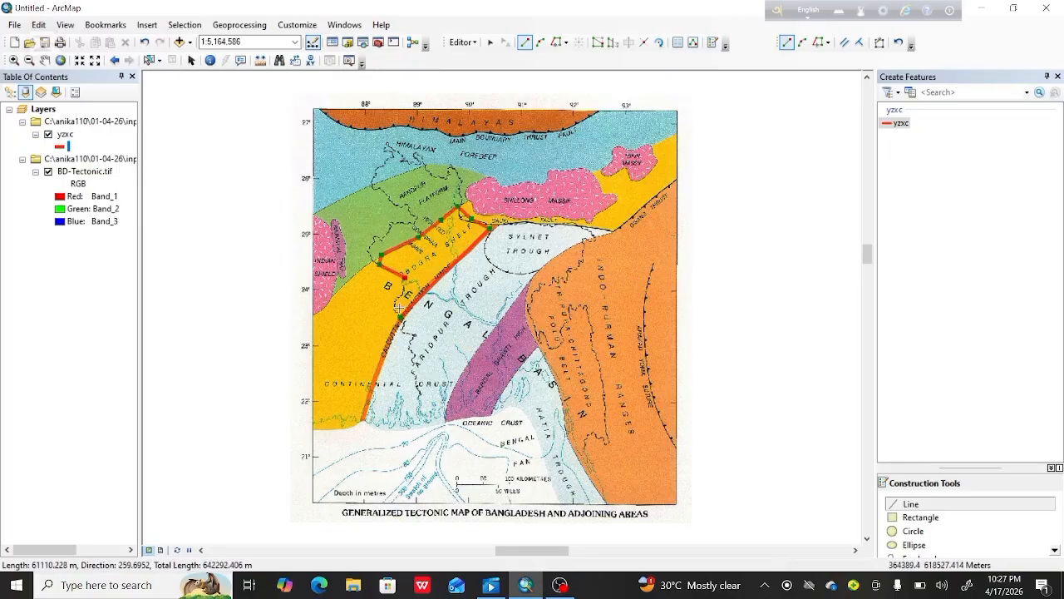
{"action": "left_click", "coordinate": [396, 308]}
{"action": "double_click", "coordinate": [399, 317]}
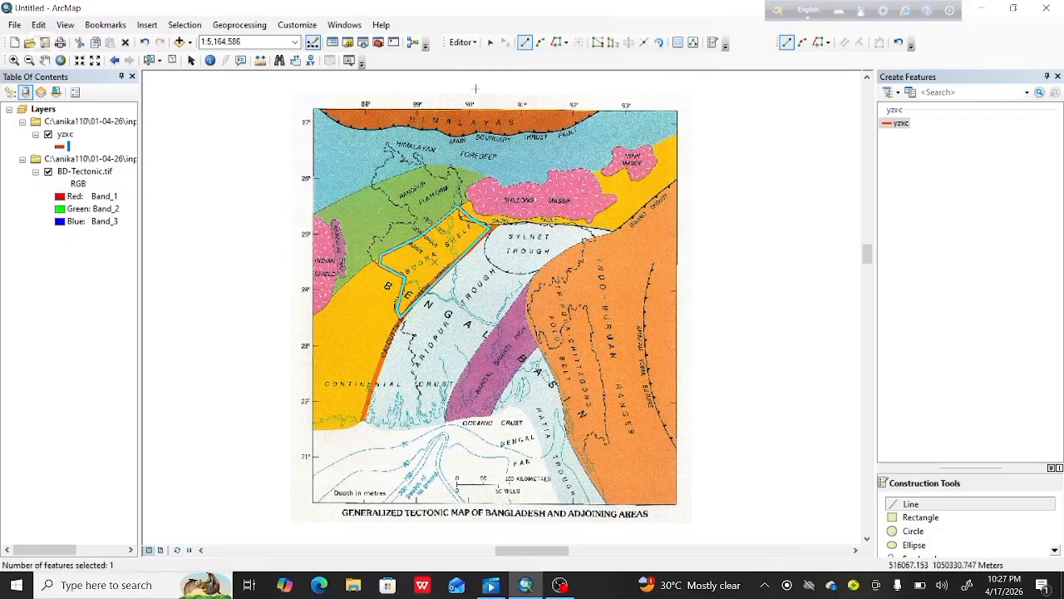
Stop the edit session for the yzxc layer without saving the edits
{"action": "left_click", "coordinate": [462, 41]}
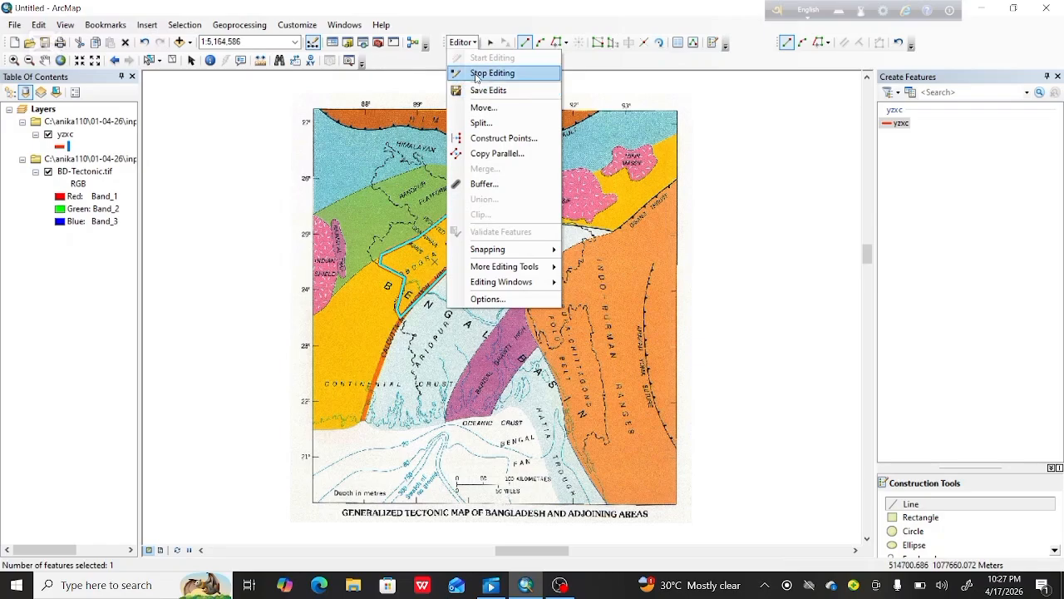
{"action": "left_click", "coordinate": [479, 74]}
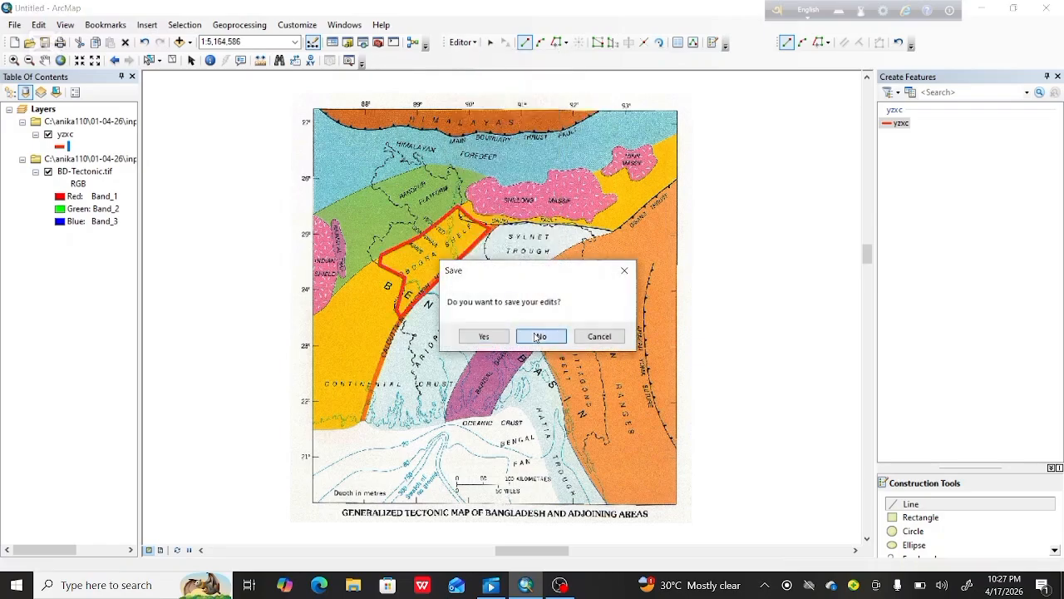
{"action": "left_click", "coordinate": [541, 336]}
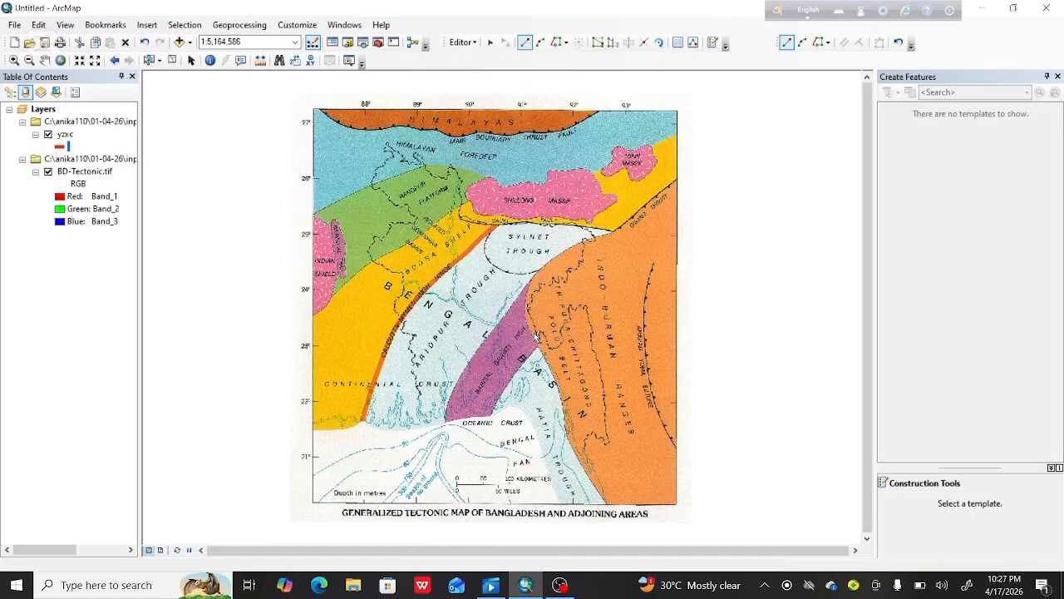
Open the yzxc attribute table and add a Text field called Name with a length of 20
{"action": "right_click", "coordinate": [66, 134]}
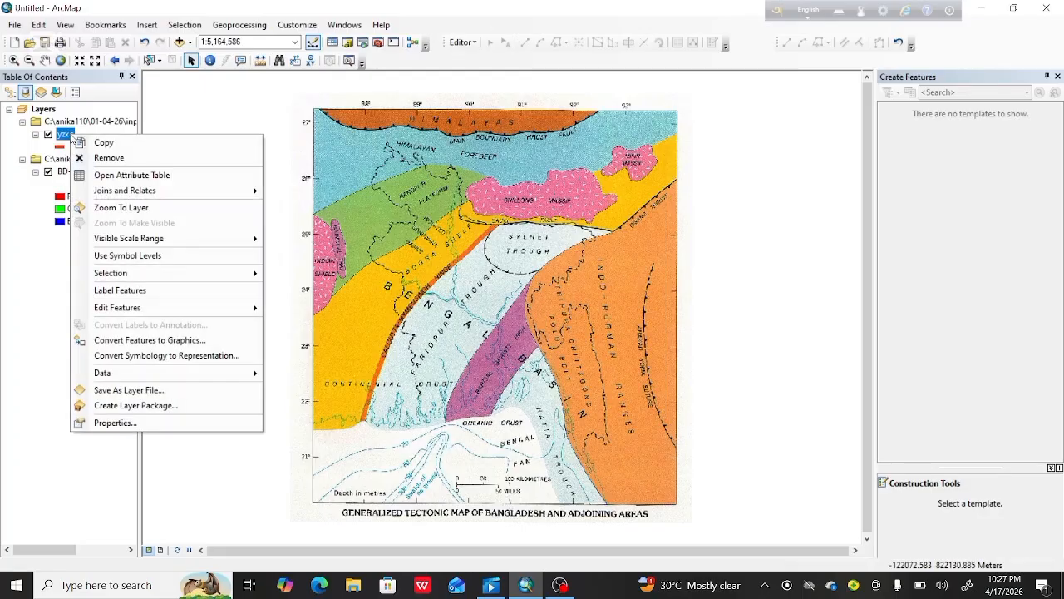
{"action": "left_click", "coordinate": [111, 174]}
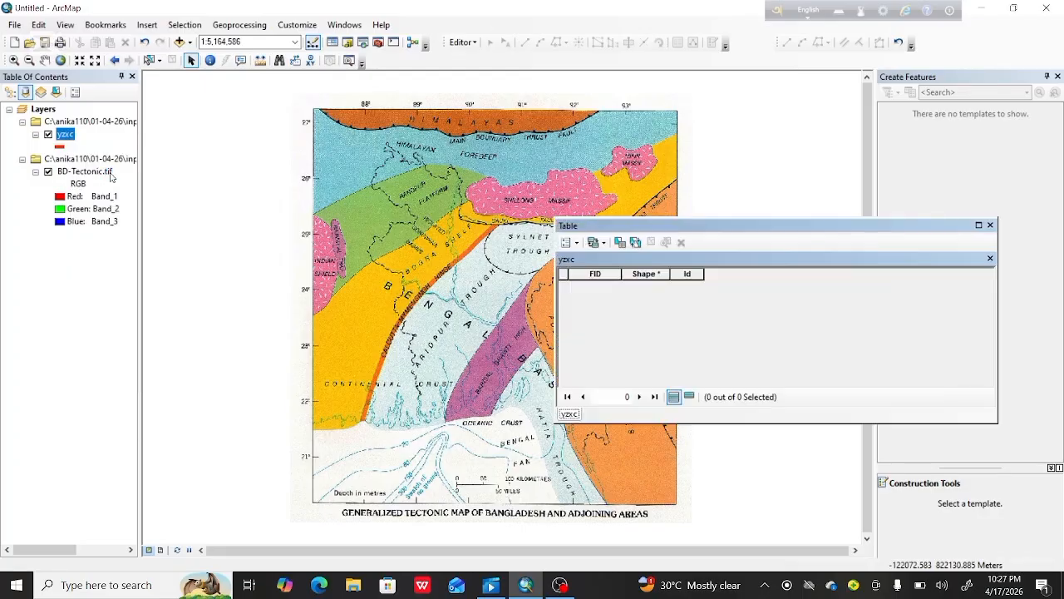
{"action": "left_click", "coordinate": [567, 243]}
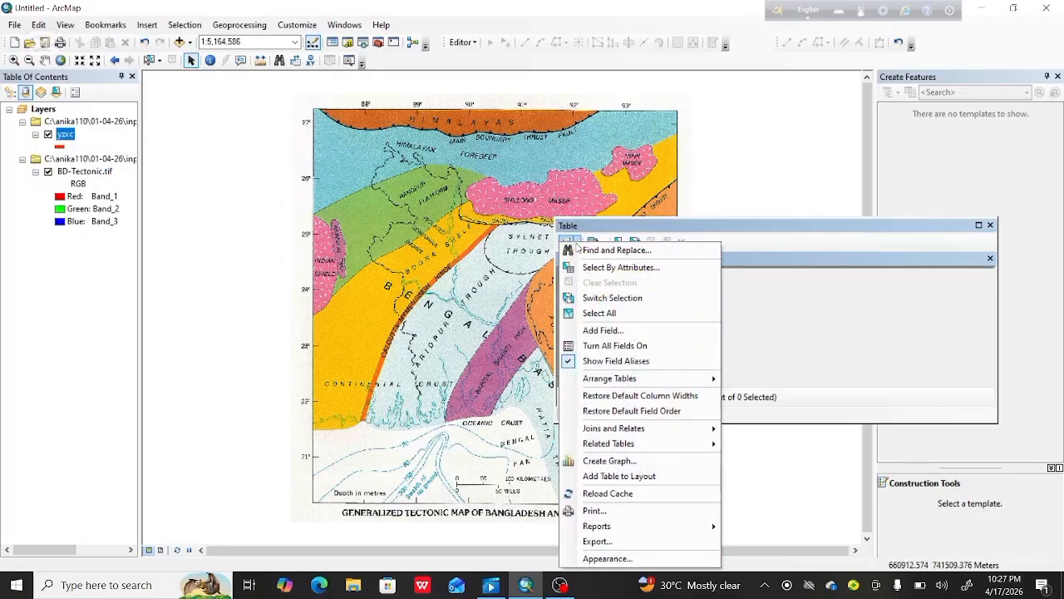
{"action": "left_click", "coordinate": [604, 330]}
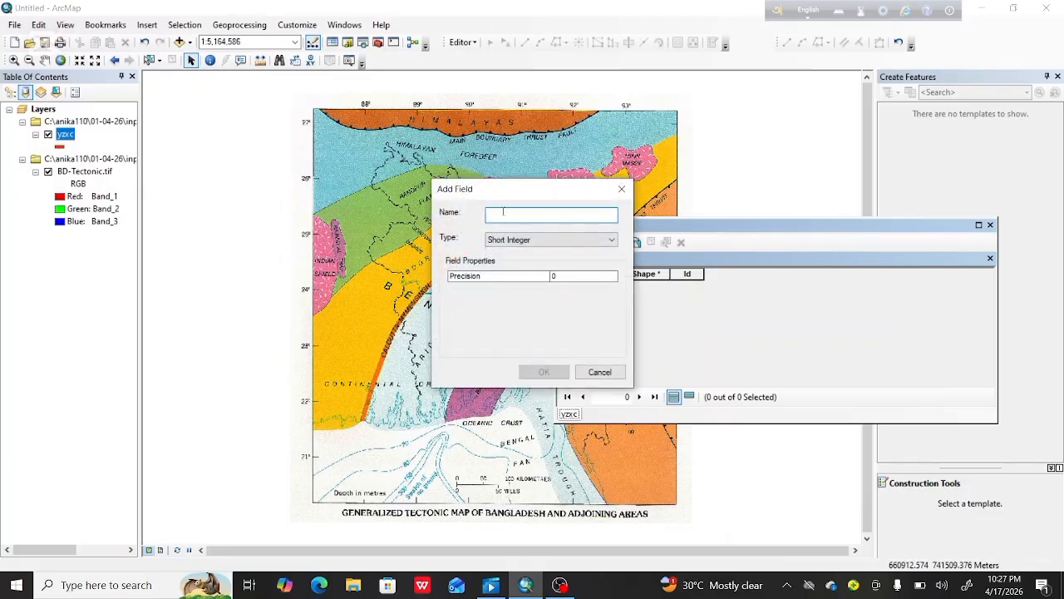
{"action": "type", "text": "Name"}
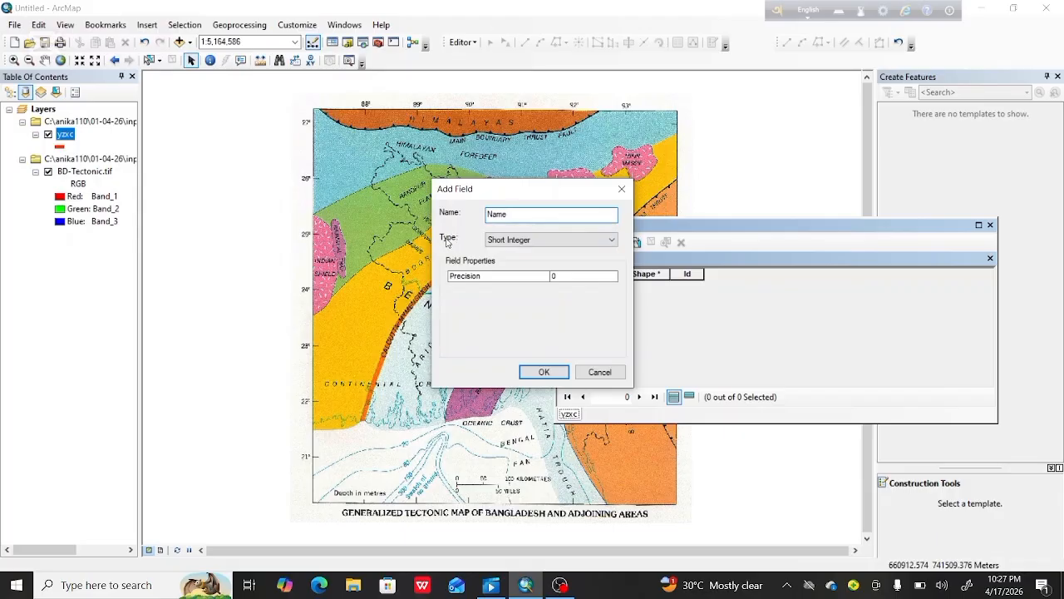
{"action": "left_click", "coordinate": [612, 239]}
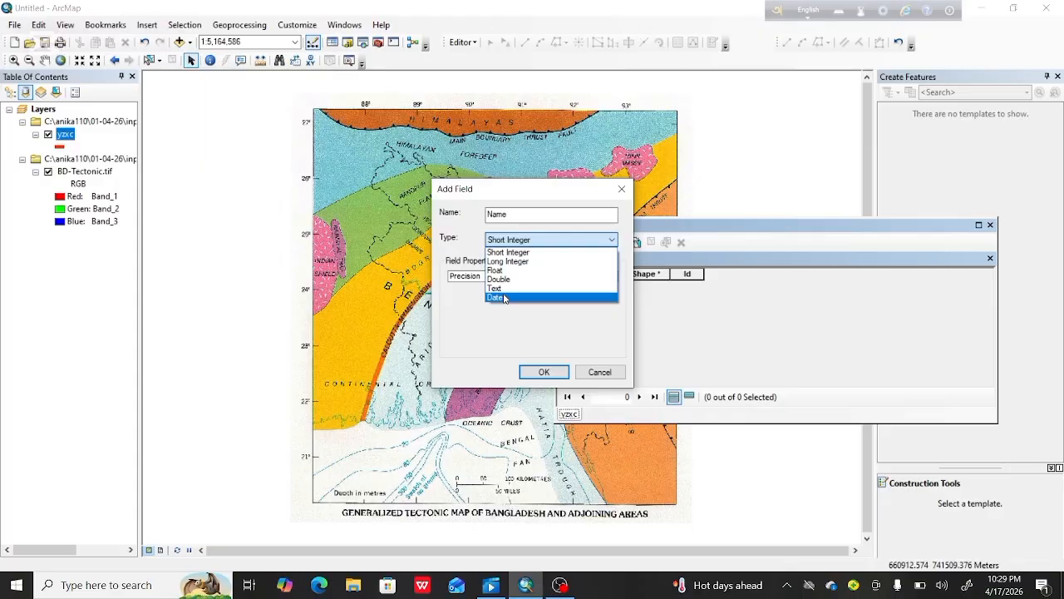
{"action": "left_click", "coordinate": [500, 290]}
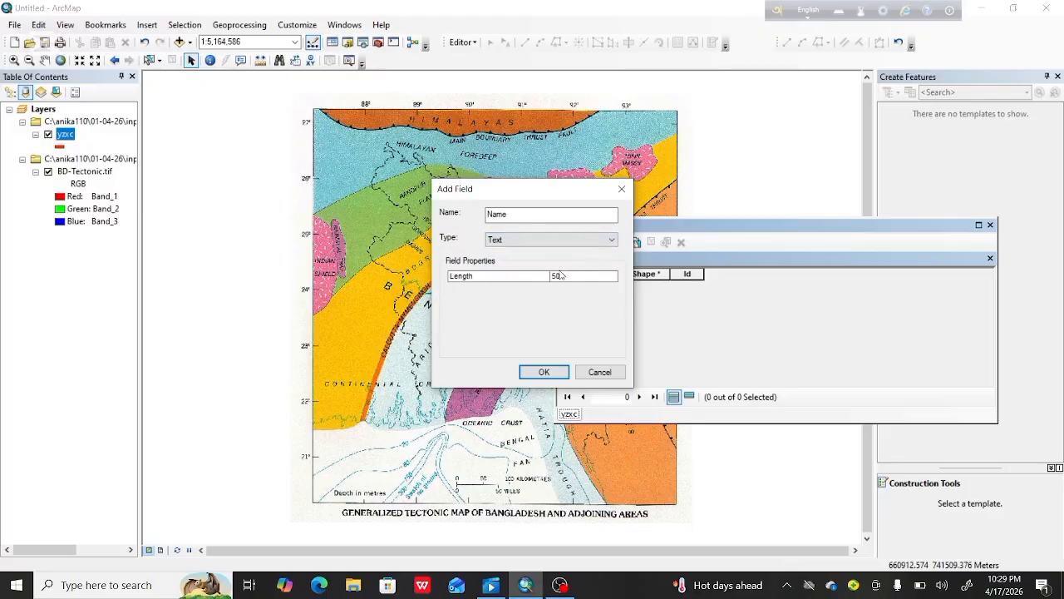
{"action": "left_click", "coordinate": [562, 276]}
{"action": "key", "text": "BackSpace"}
{"action": "key", "text": "BackSpace"}
{"action": "type", "text": "20"}
{"action": "left_click", "coordinate": [550, 371]}
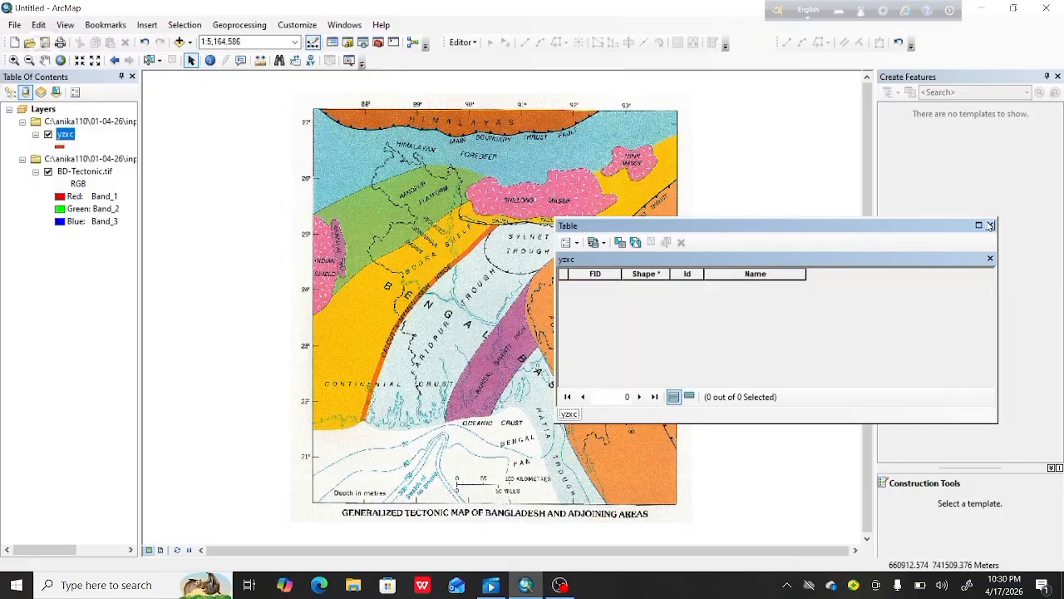
Add a second field called Name2 of type Double to the yzxc attribute table
{"action": "left_click", "coordinate": [581, 243]}
{"action": "left_click", "coordinate": [599, 330]}
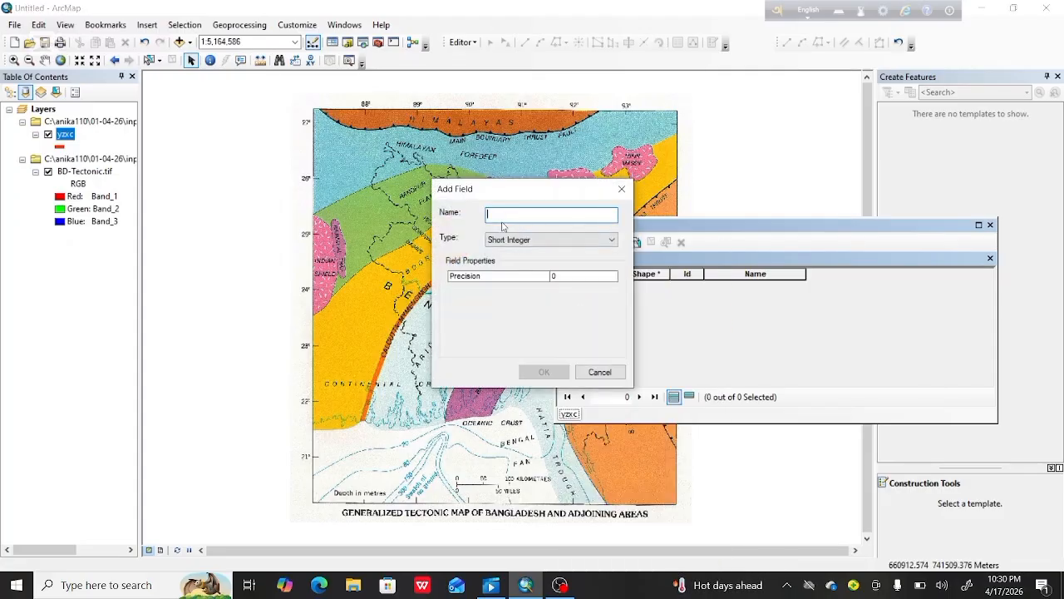
{"action": "type", "text": "Name2"}
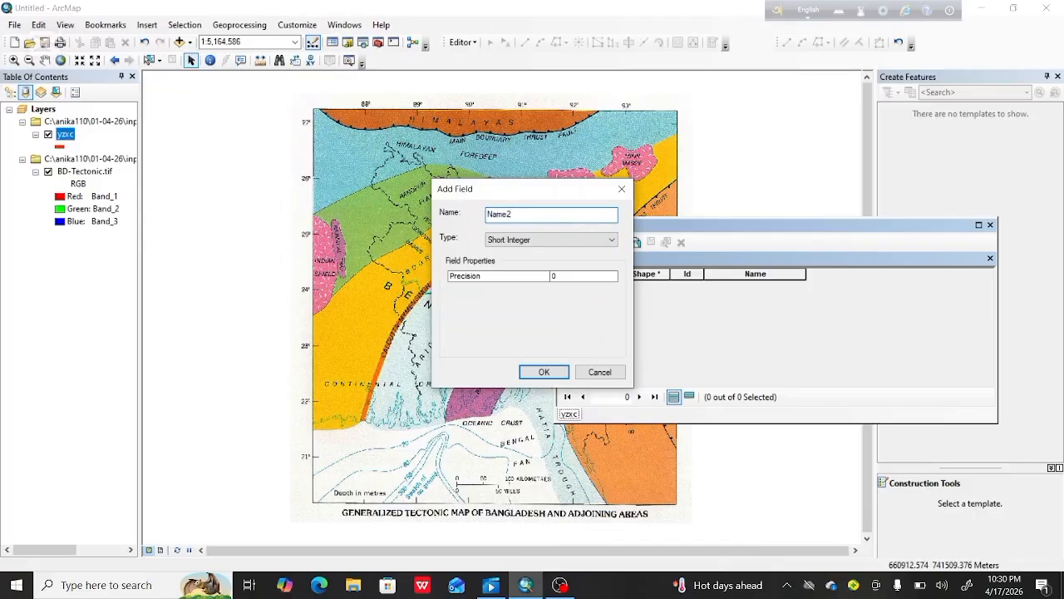
{"action": "left_click", "coordinate": [610, 240]}
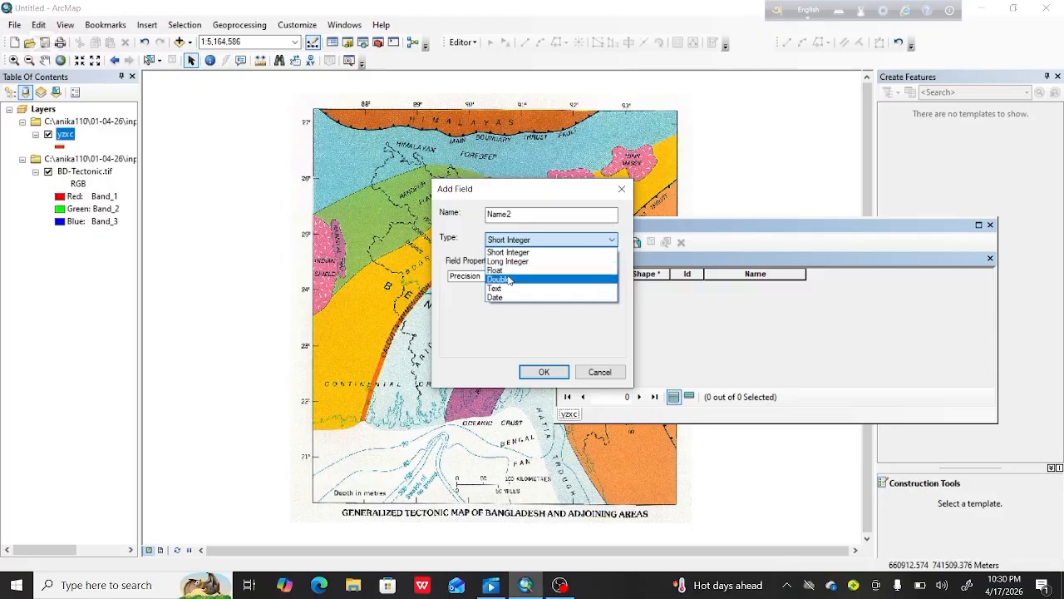
{"action": "left_click", "coordinate": [507, 280]}
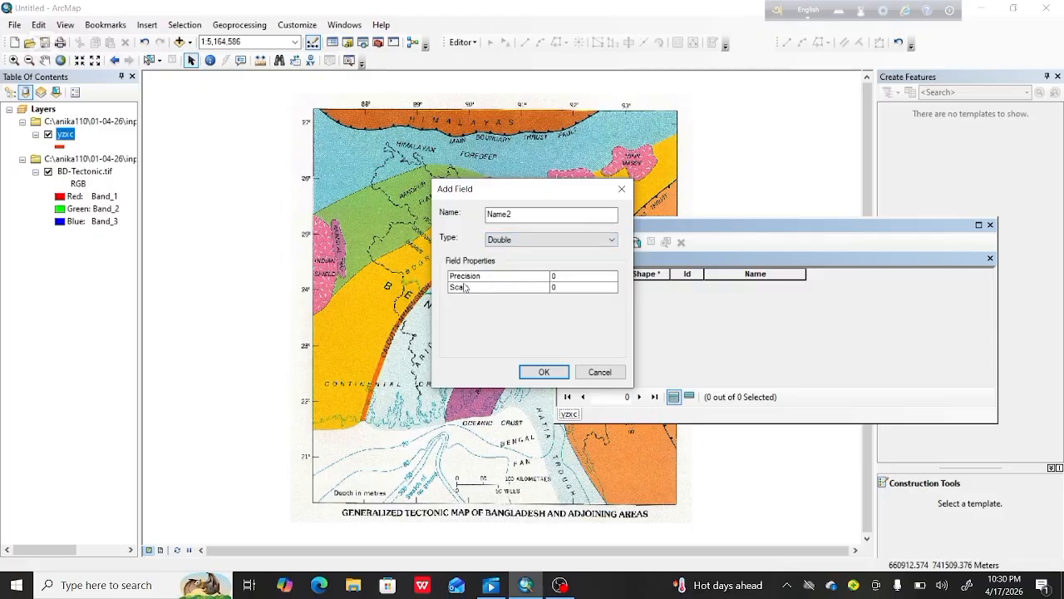
{"action": "left_click", "coordinate": [544, 371]}
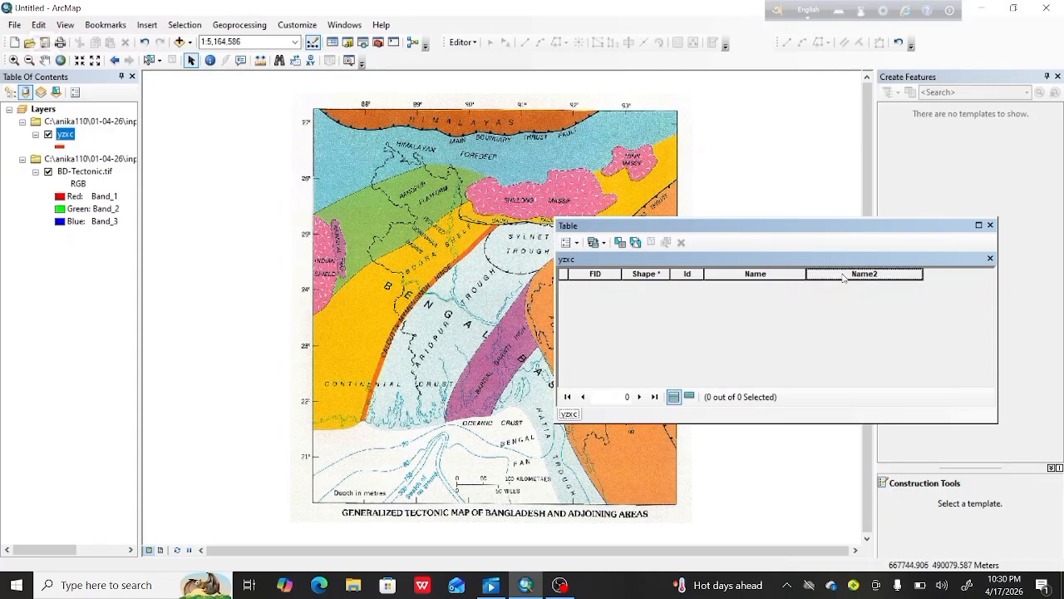
Restart editing on the yzxc layer, continuing past the spatial reference warning
{"action": "left_click", "coordinate": [462, 42]}
{"action": "left_click", "coordinate": [474, 60]}
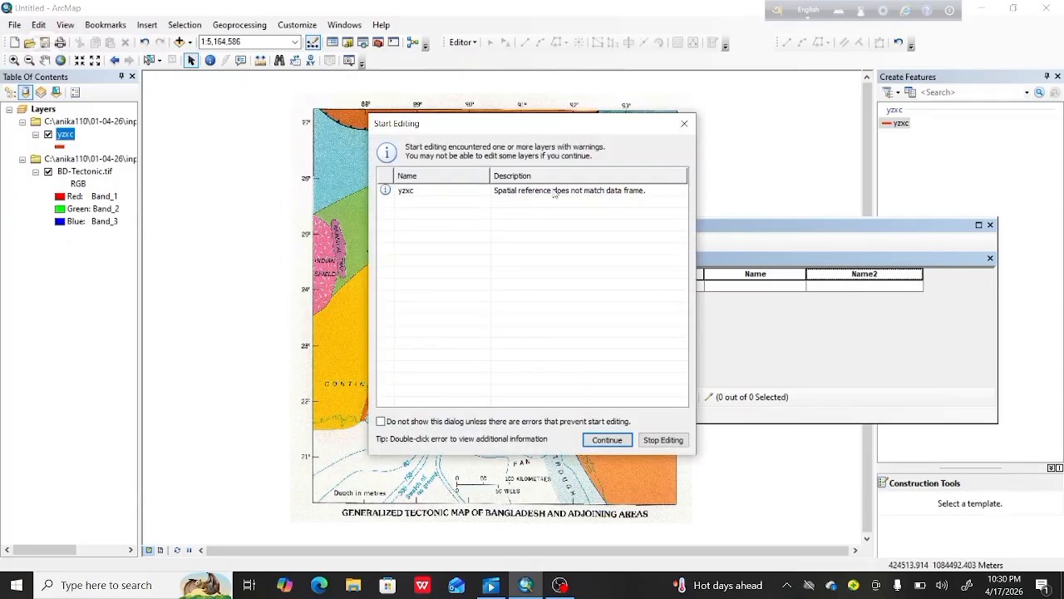
{"action": "left_click", "coordinate": [599, 447]}
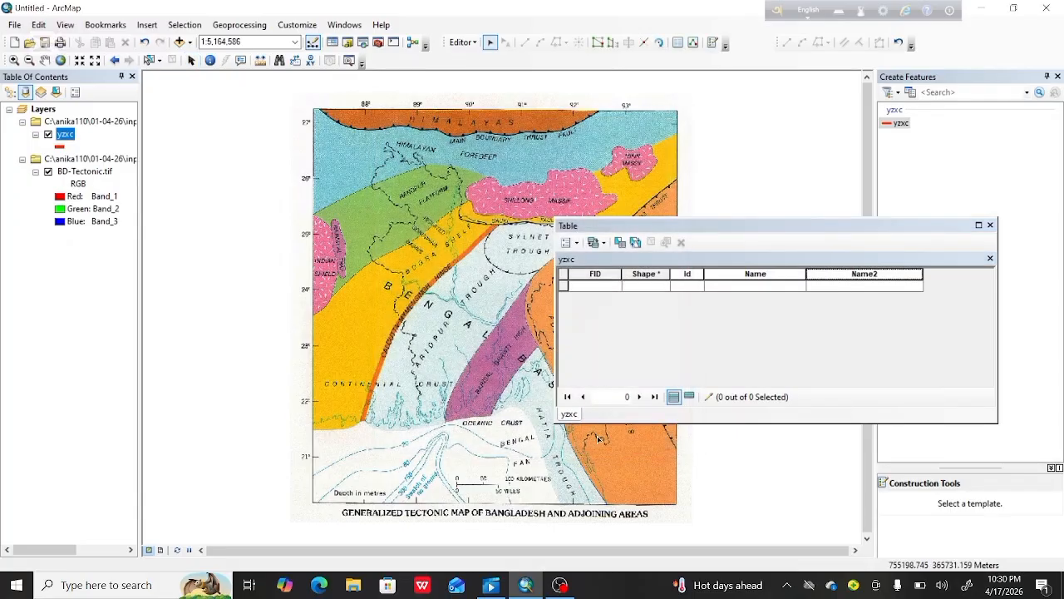
Try to enter a person's first name as text in the first row of the Name2 field
{"action": "left_click", "coordinate": [852, 287]}
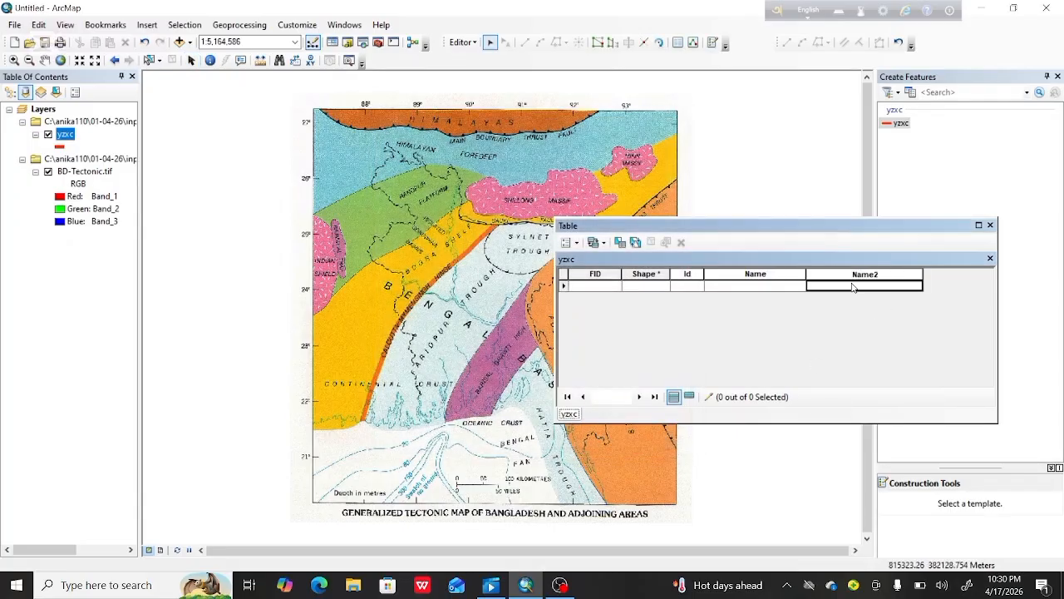
{"action": "left_click", "coordinate": [812, 285]}
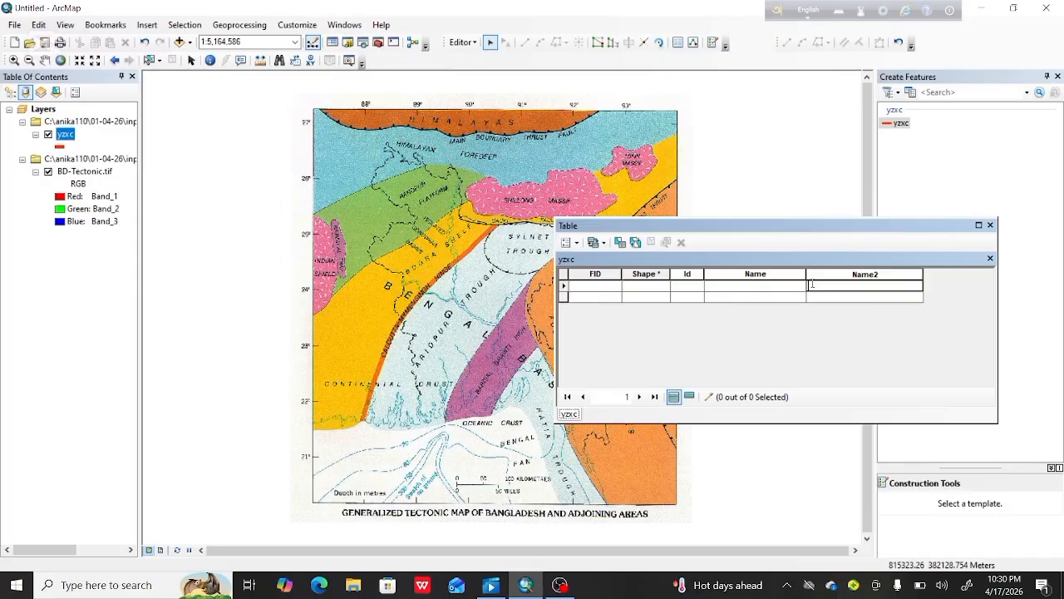
{"action": "type", "text": "abika"}
{"action": "left_click", "coordinate": [812, 297]}
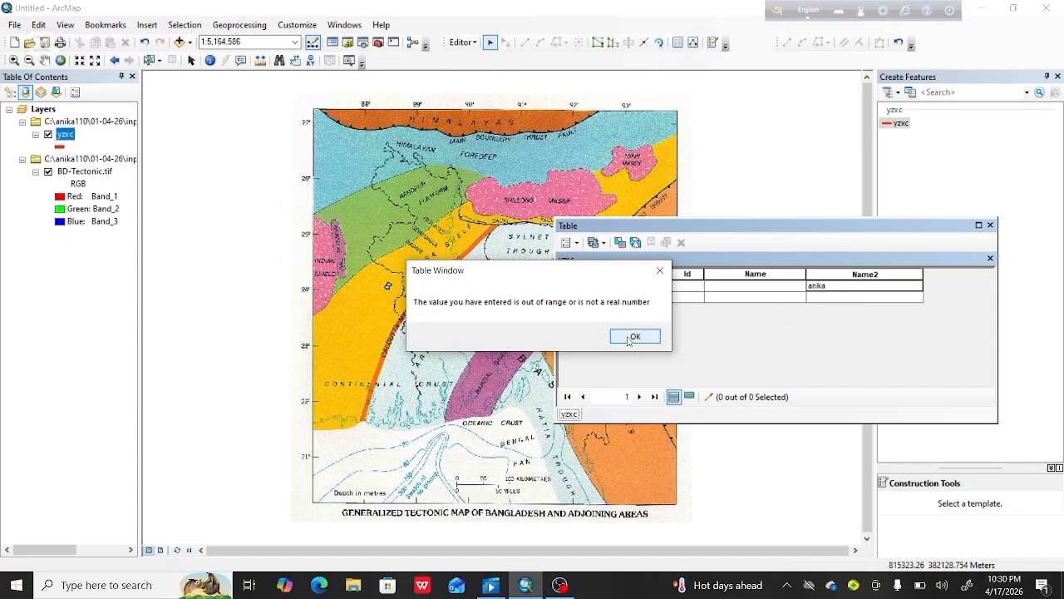
{"action": "left_click", "coordinate": [660, 270]}
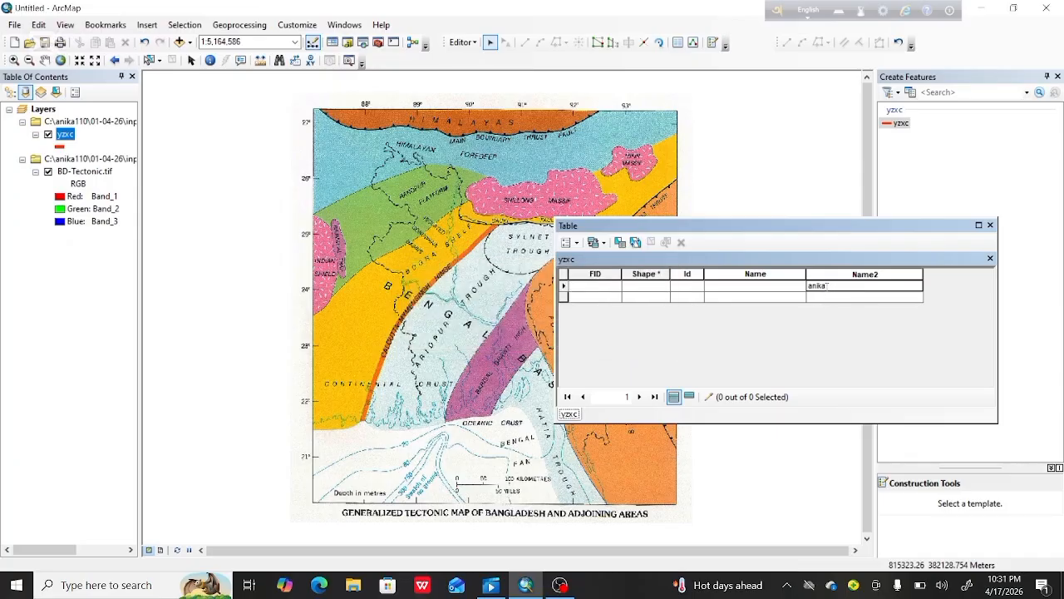
Set the Name2 value of the first row to 12.0987 and close the attribute table
{"action": "key", "text": "BackSpace"}
{"action": "key", "text": "BackSpace"}
{"action": "key", "text": "BackSpace"}
{"action": "key", "text": "BackSpace"}
{"action": "key", "text": "BackSpace"}
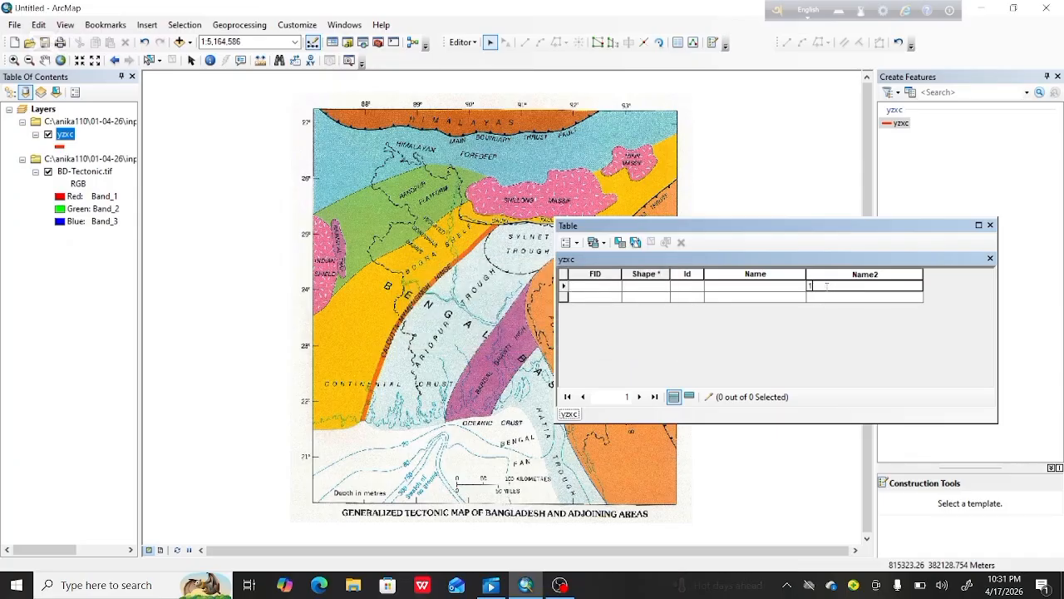
{"action": "type", "text": "12.0987"}
{"action": "left_click", "coordinate": [829, 297]}
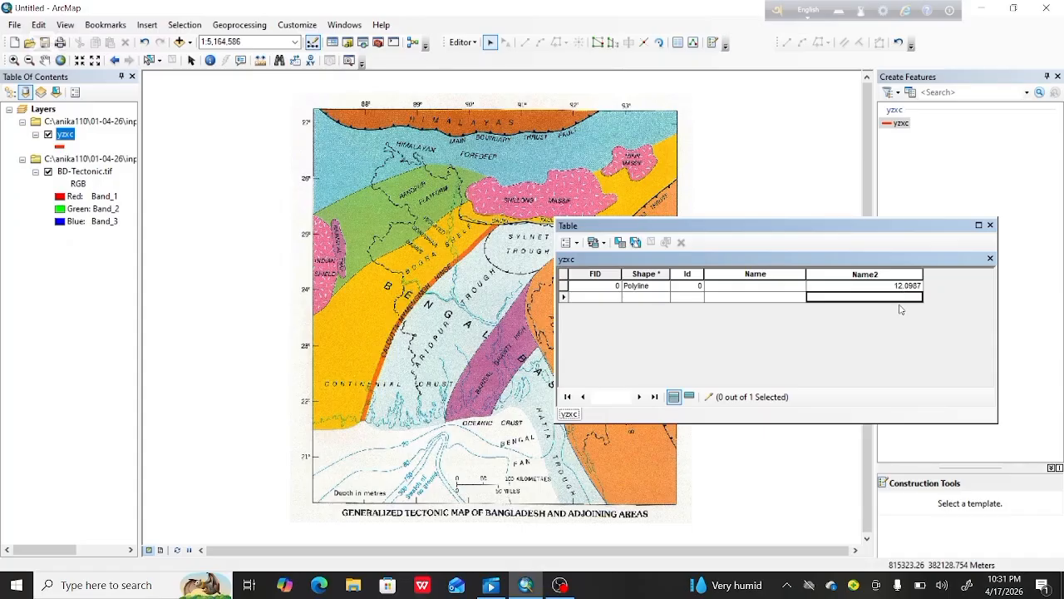
{"action": "left_click", "coordinate": [989, 225]}
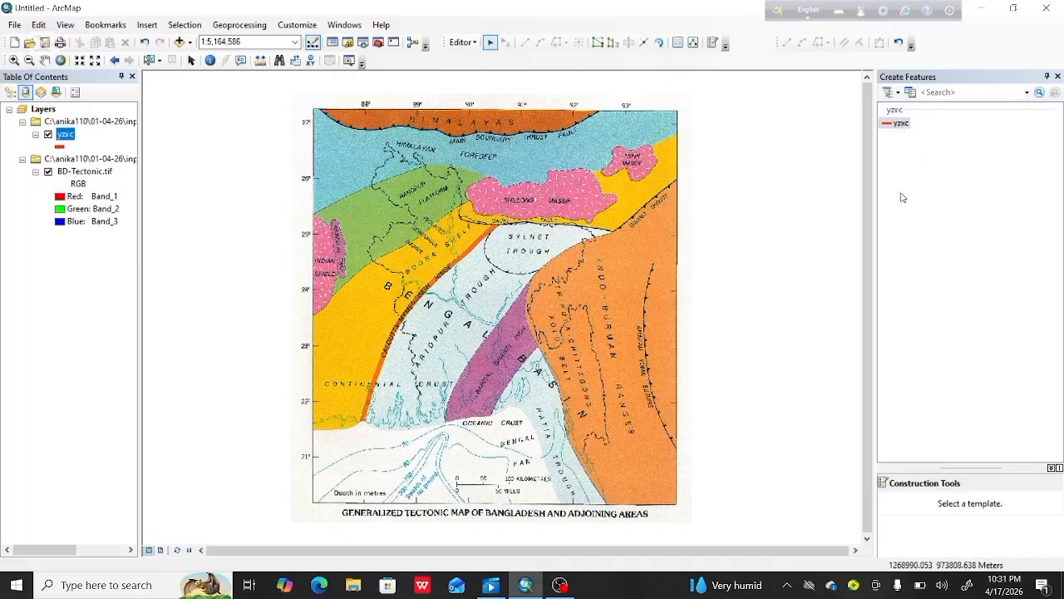
Begin a new shapefile in the output2 folder, naming it wesa with the Polygon feature type
{"action": "left_click", "coordinate": [348, 42]}
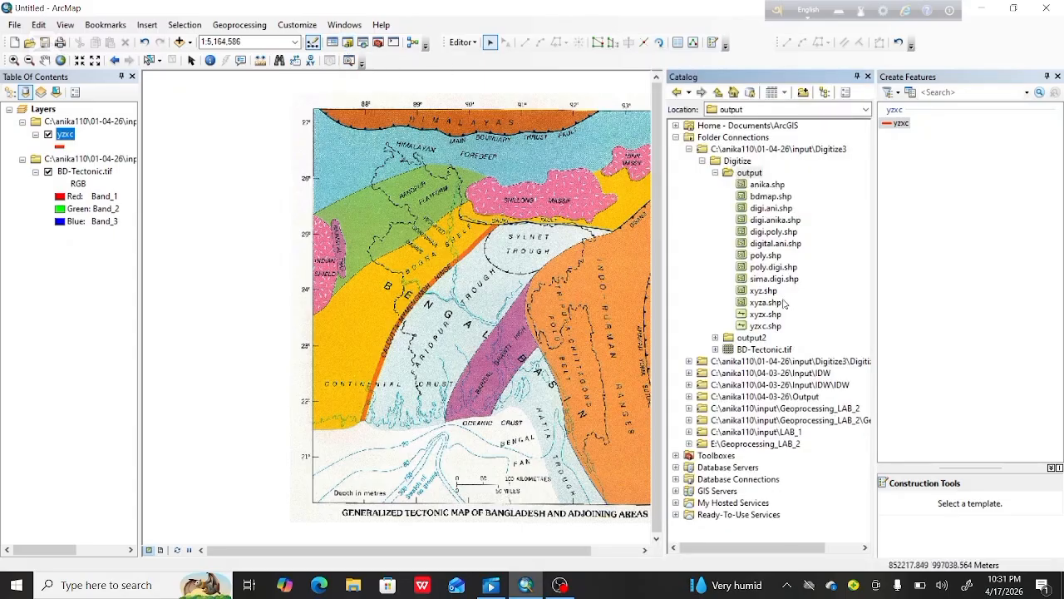
{"action": "right_click", "coordinate": [751, 339]}
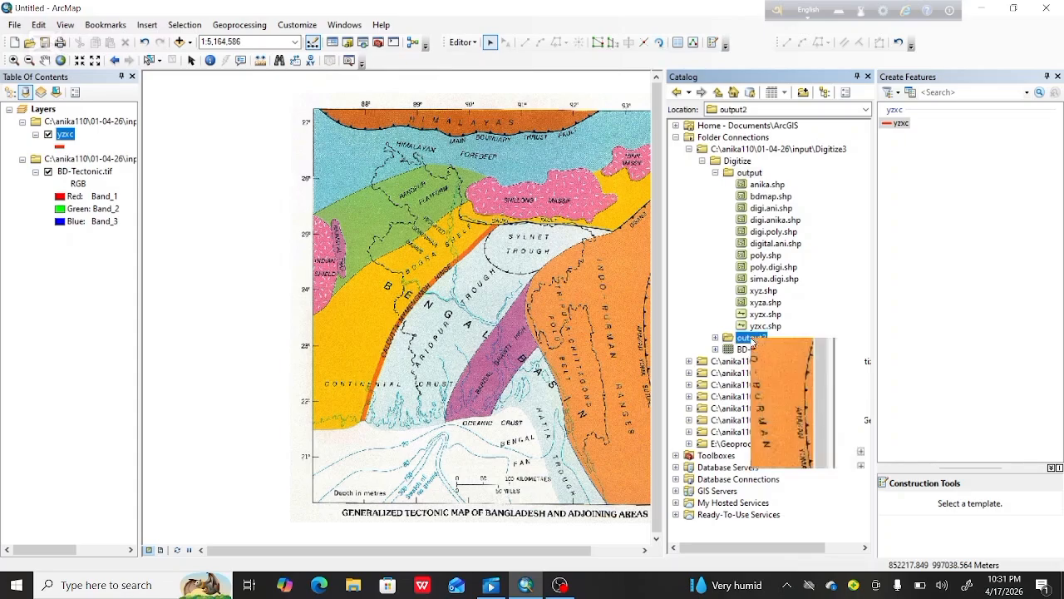
{"action": "mouse_move", "coordinate": [777, 426]}
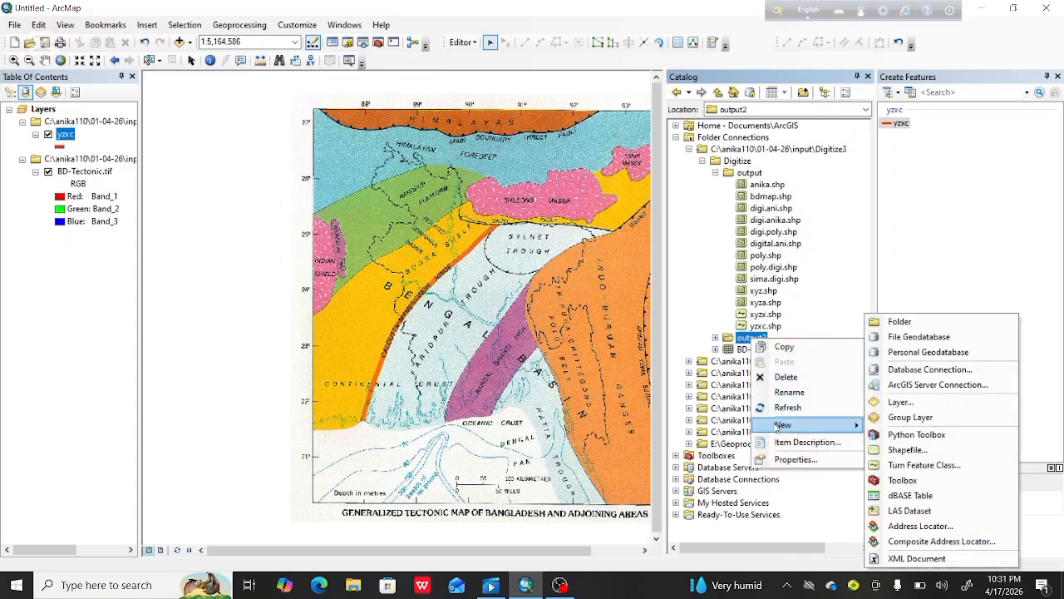
{"action": "left_click", "coordinate": [905, 448]}
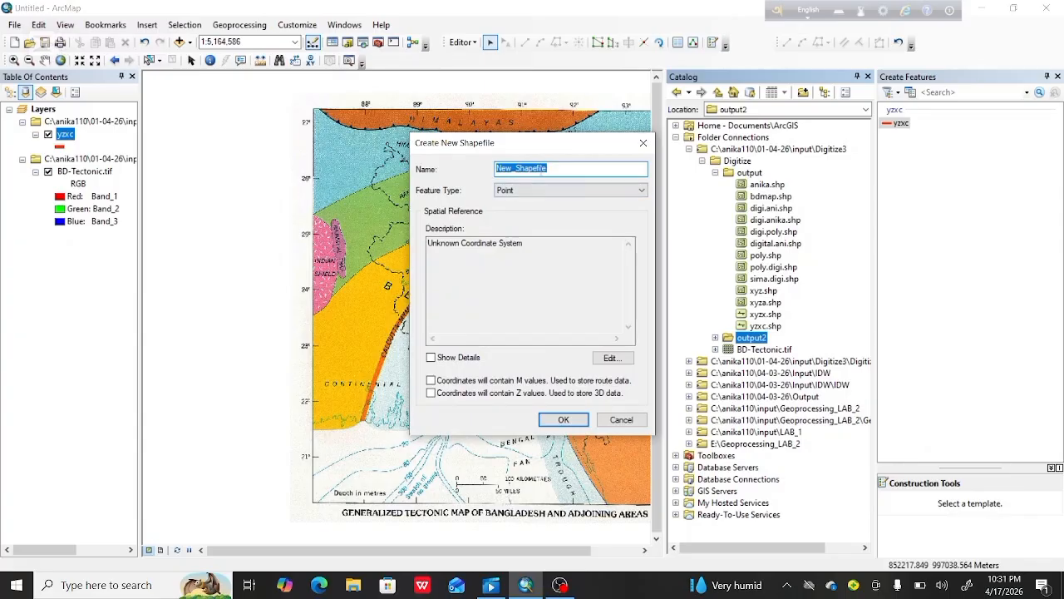
{"action": "key", "text": "BackSpace"}
{"action": "type", "text": "weaa"}
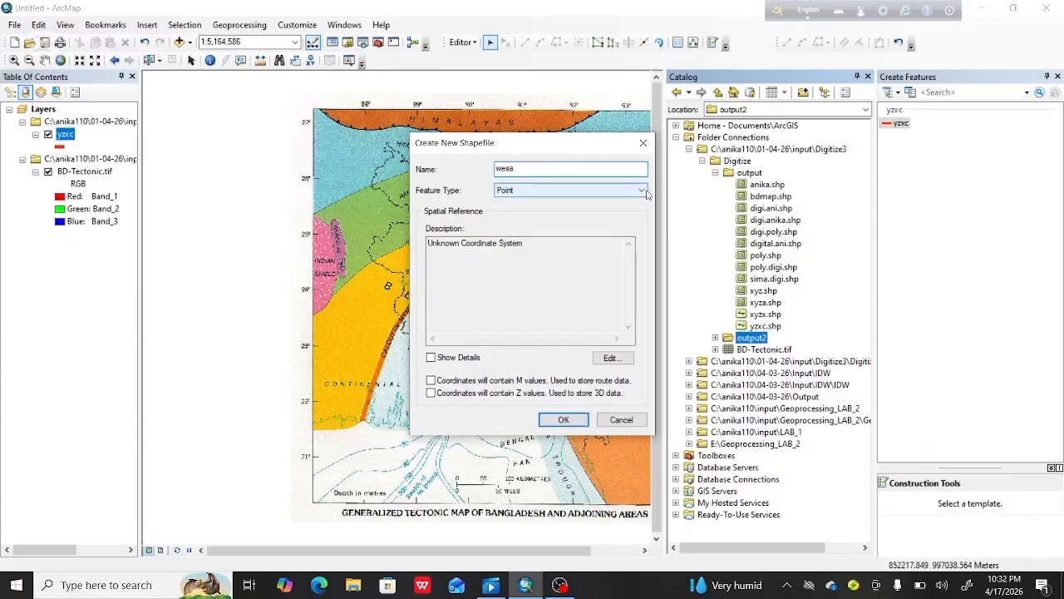
{"action": "left_click", "coordinate": [565, 190]}
{"action": "left_click", "coordinate": [537, 223]}
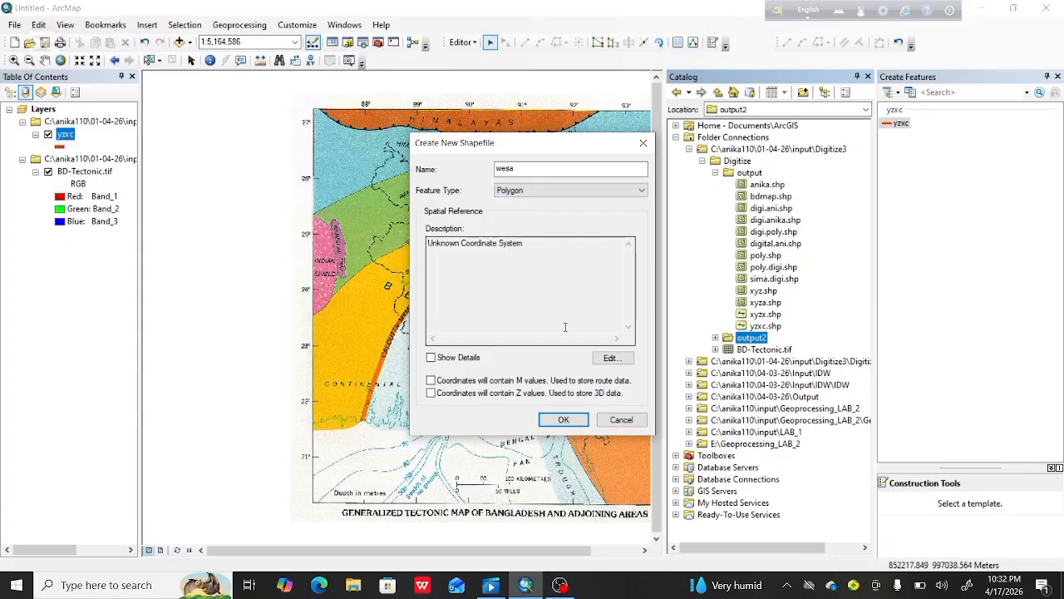
Assign the WGS 1984 coordinate system to the new shapefile and create it, dismissing the coordinate system warning and the Catalog
{"action": "left_click", "coordinate": [607, 358]}
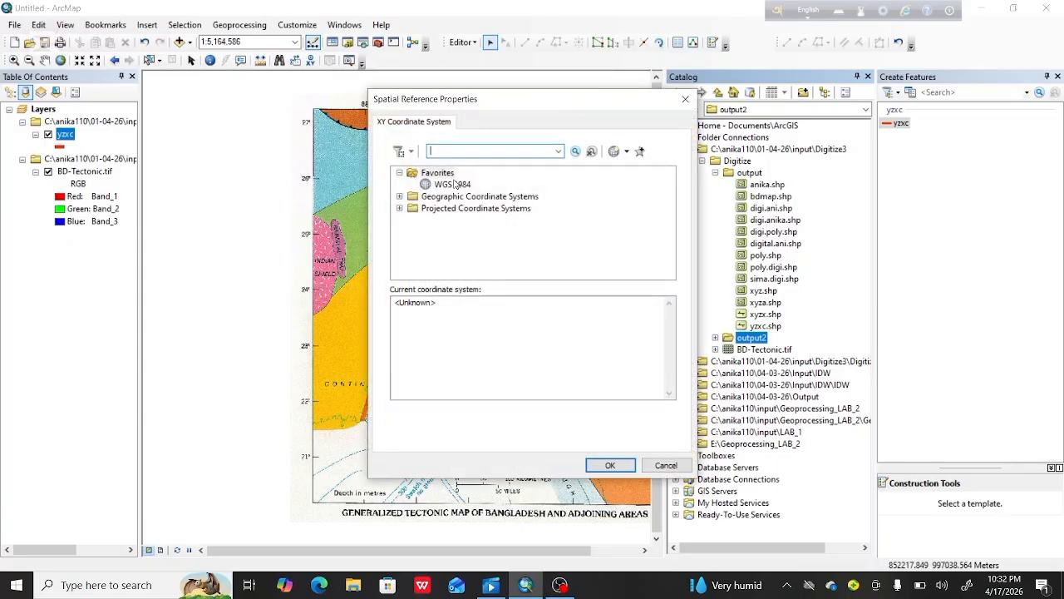
{"action": "left_click", "coordinate": [456, 185]}
{"action": "left_click", "coordinate": [610, 465]}
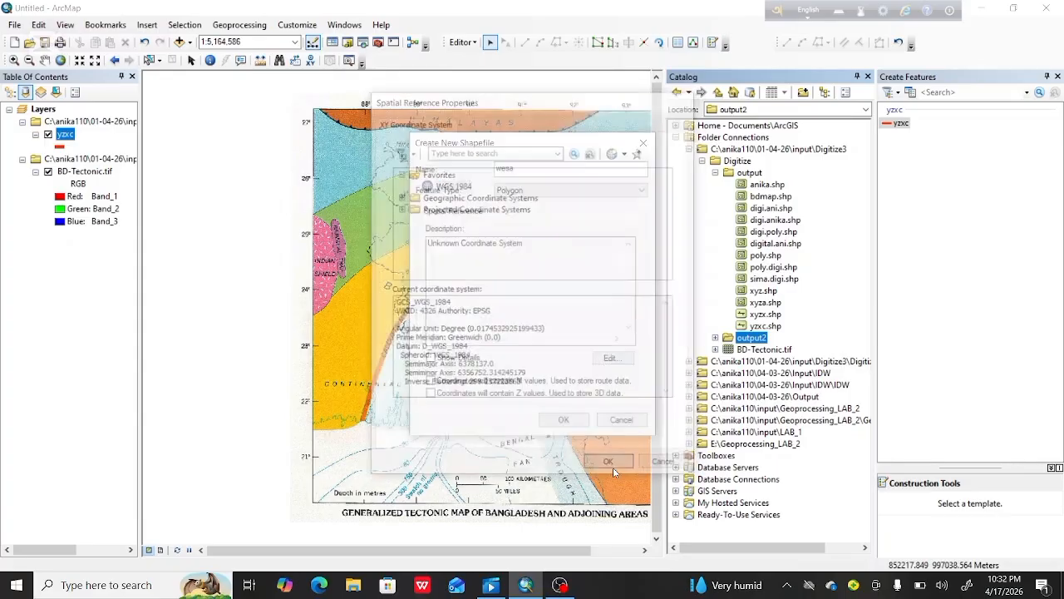
{"action": "left_click", "coordinate": [562, 419]}
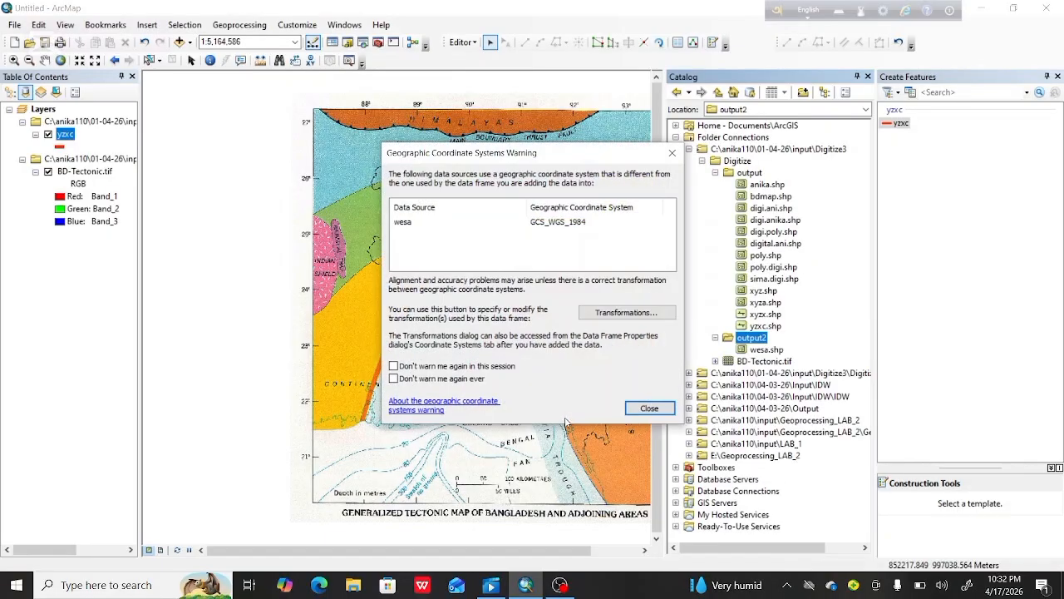
{"action": "left_click", "coordinate": [647, 407]}
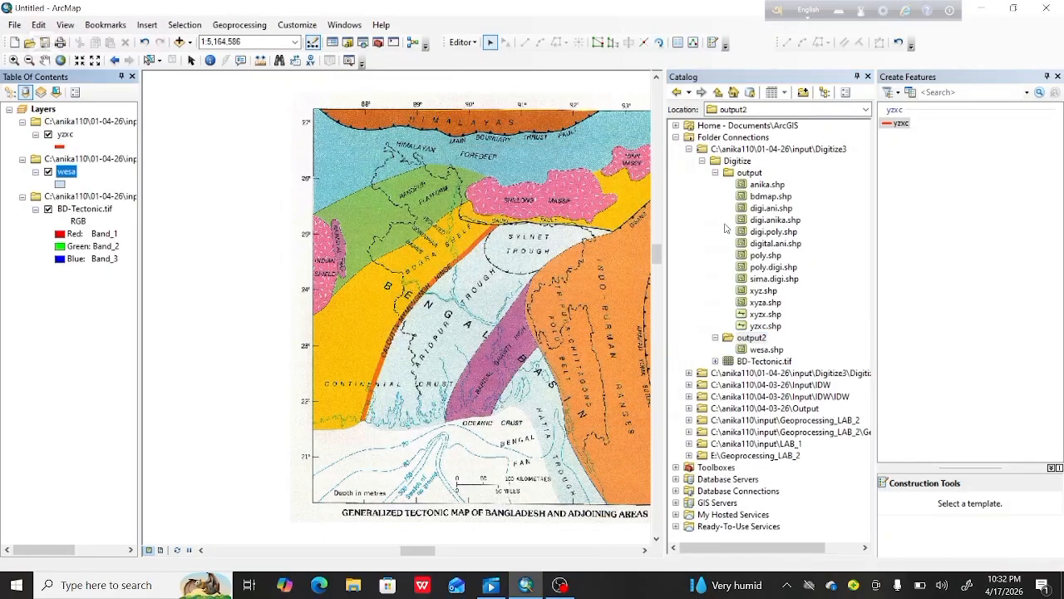
{"action": "left_click", "coordinate": [867, 77]}
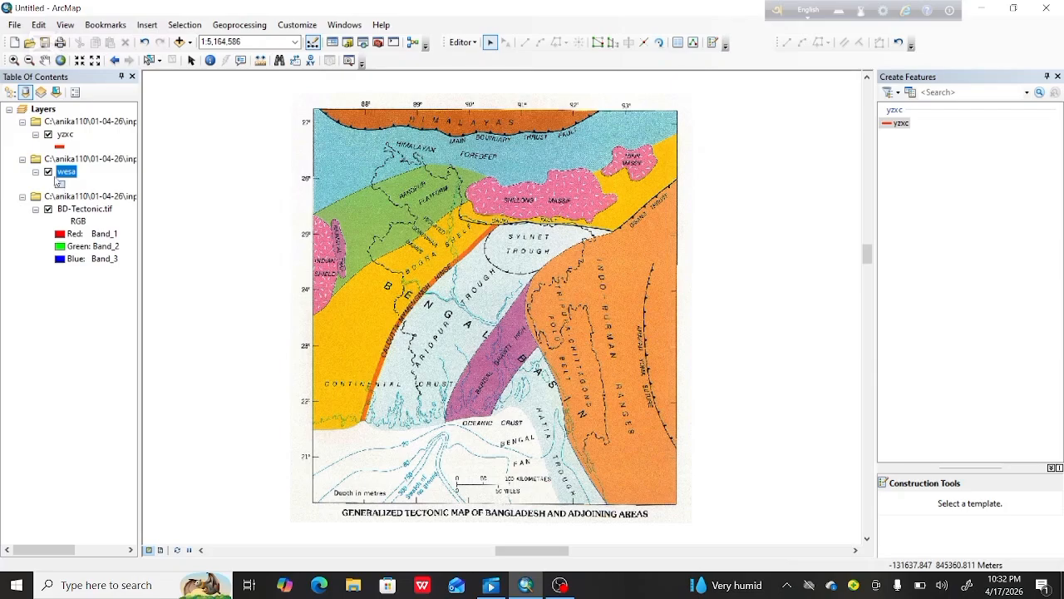
Add a Text field called name3 with a length of 20 to the wesa attribute table, and close the table
{"action": "right_click", "coordinate": [61, 172]}
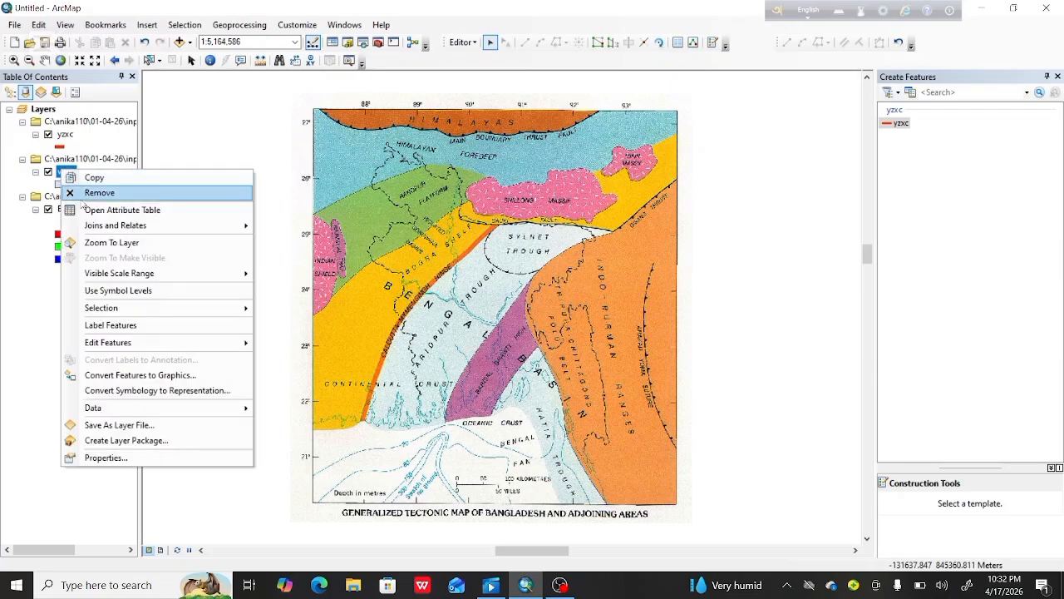
{"action": "left_click", "coordinate": [86, 210]}
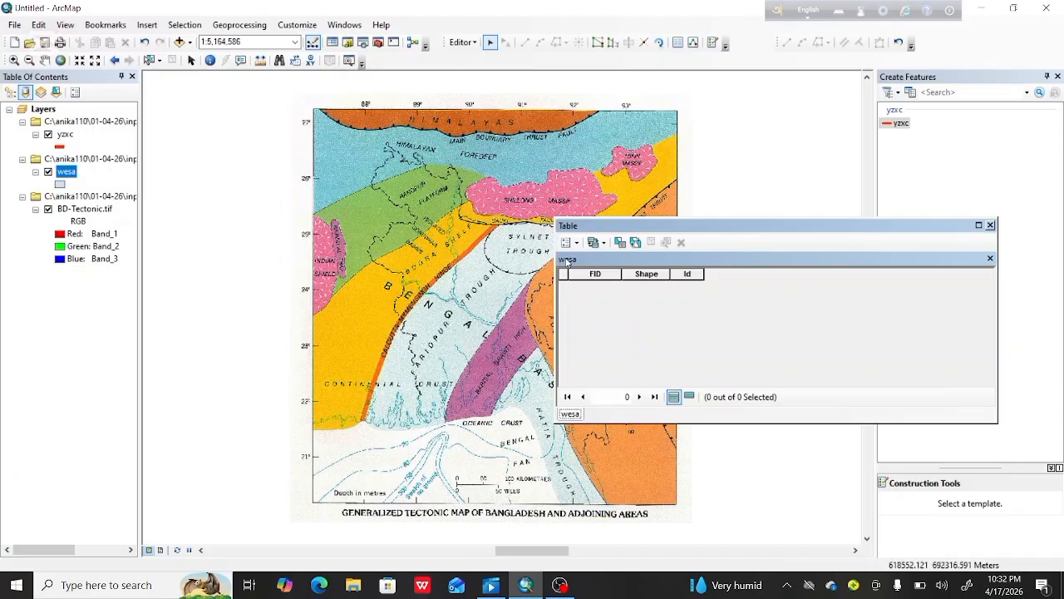
{"action": "left_click", "coordinate": [576, 242]}
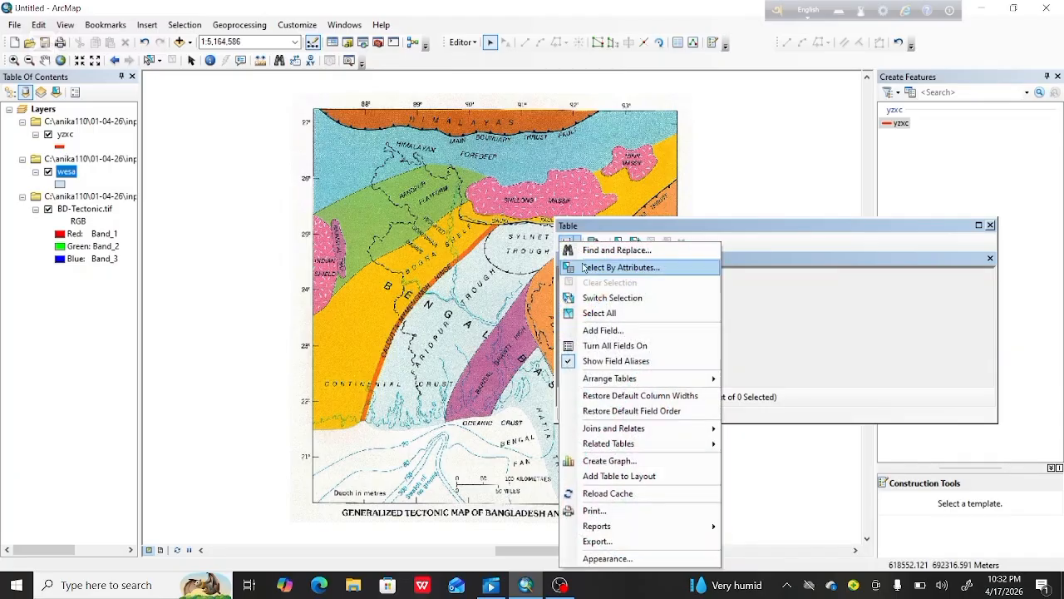
{"action": "left_click", "coordinate": [593, 334]}
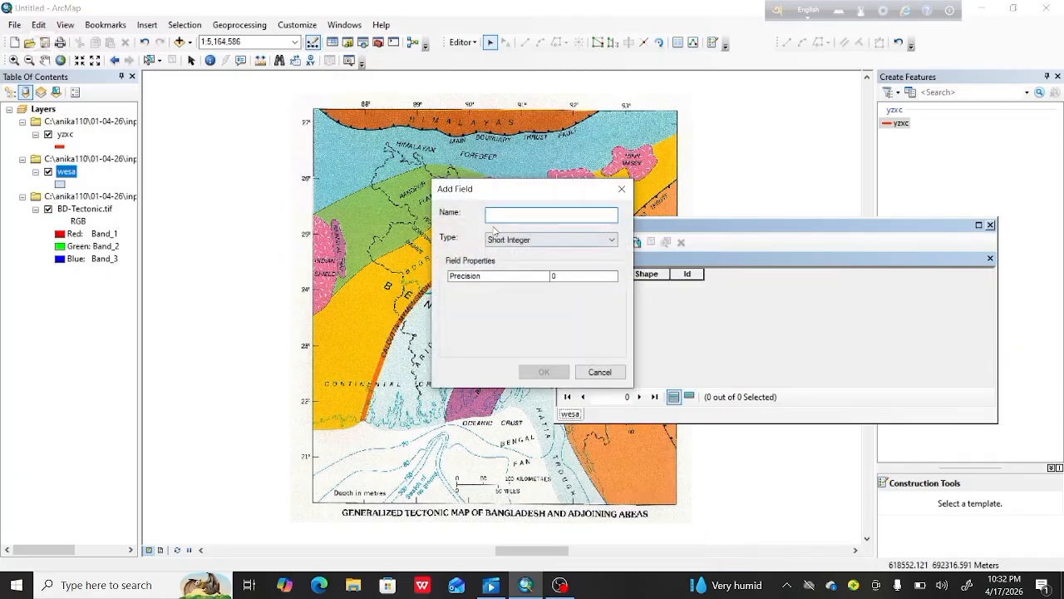
{"action": "type", "text": "name3"}
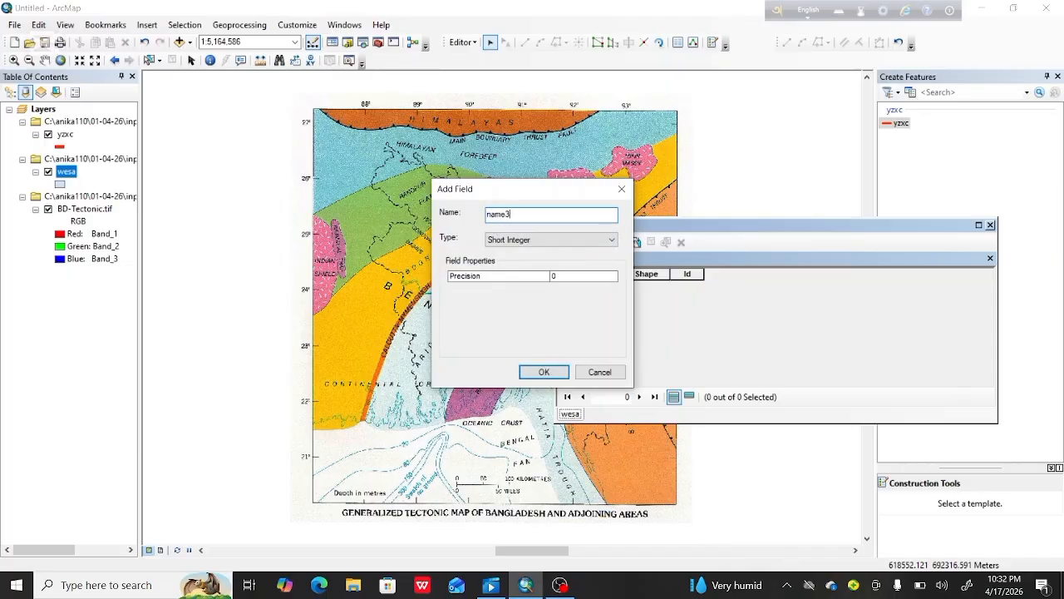
{"action": "key", "text": "Tab"}
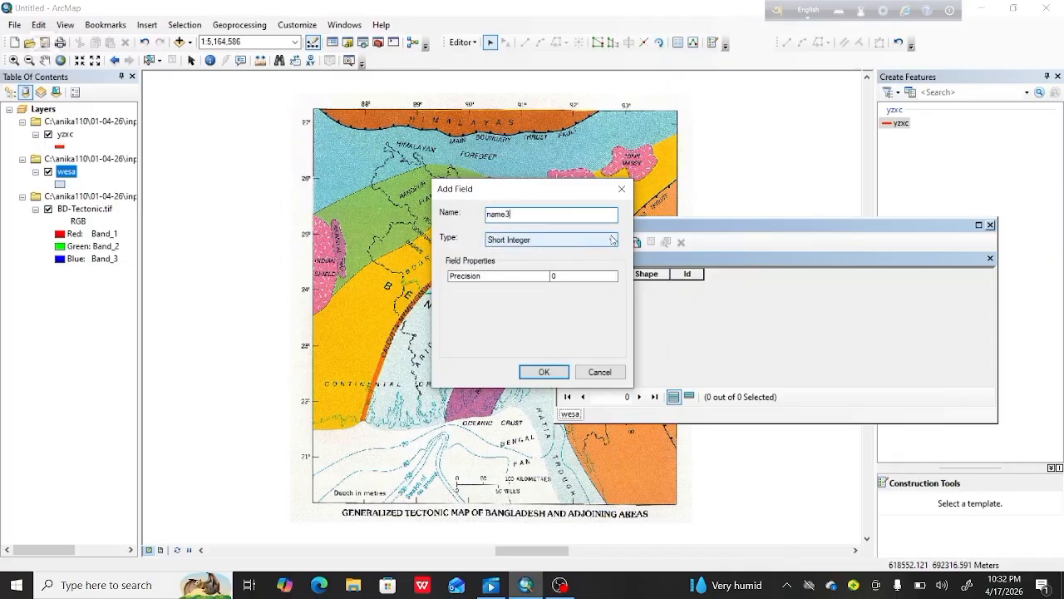
{"action": "left_click", "coordinate": [612, 239]}
{"action": "left_click", "coordinate": [526, 287]}
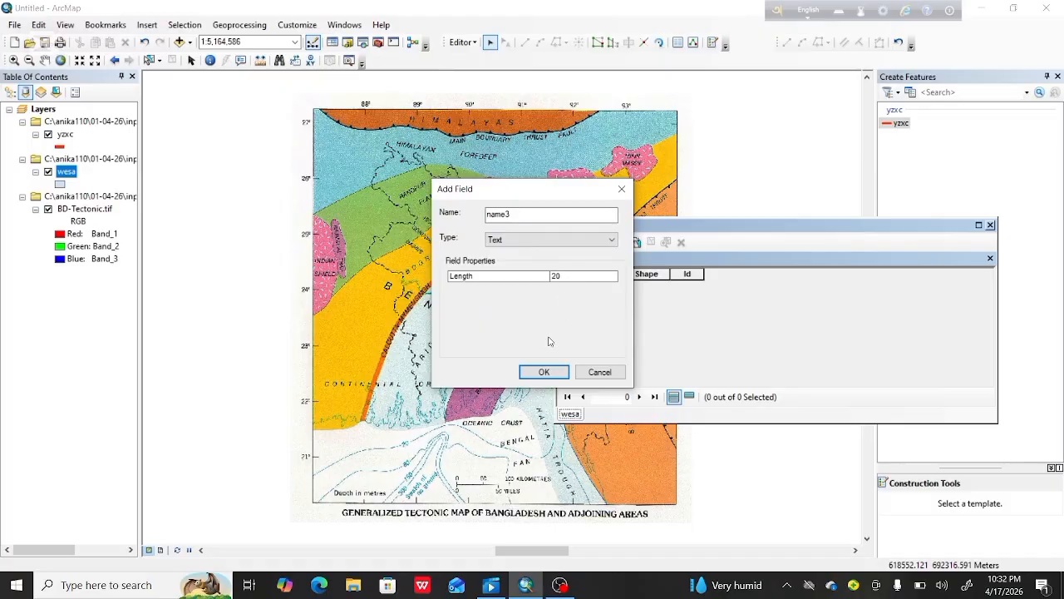
{"action": "left_click", "coordinate": [544, 372]}
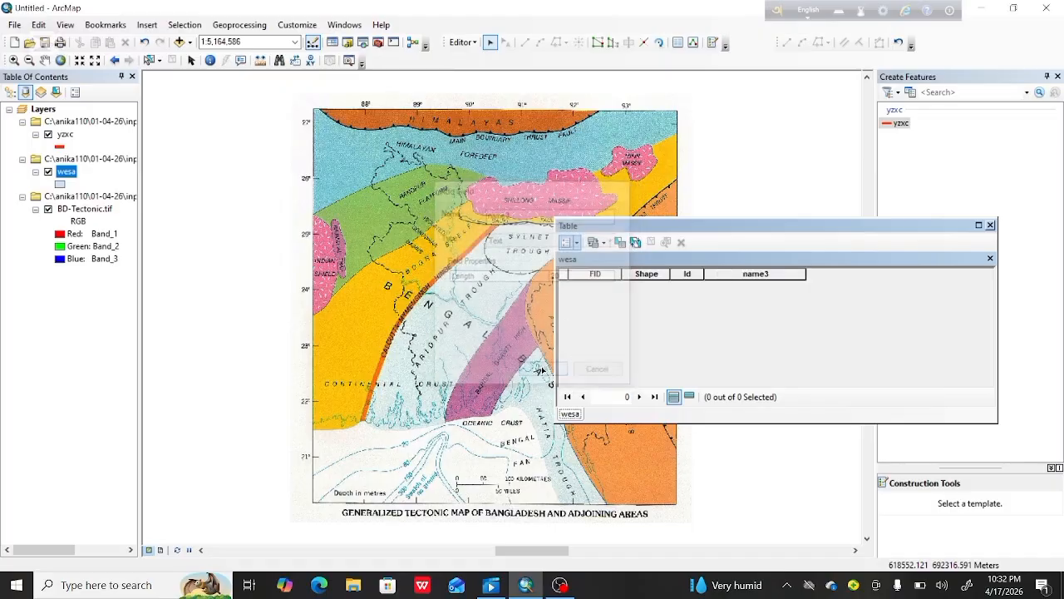
{"action": "left_click", "coordinate": [990, 226]}
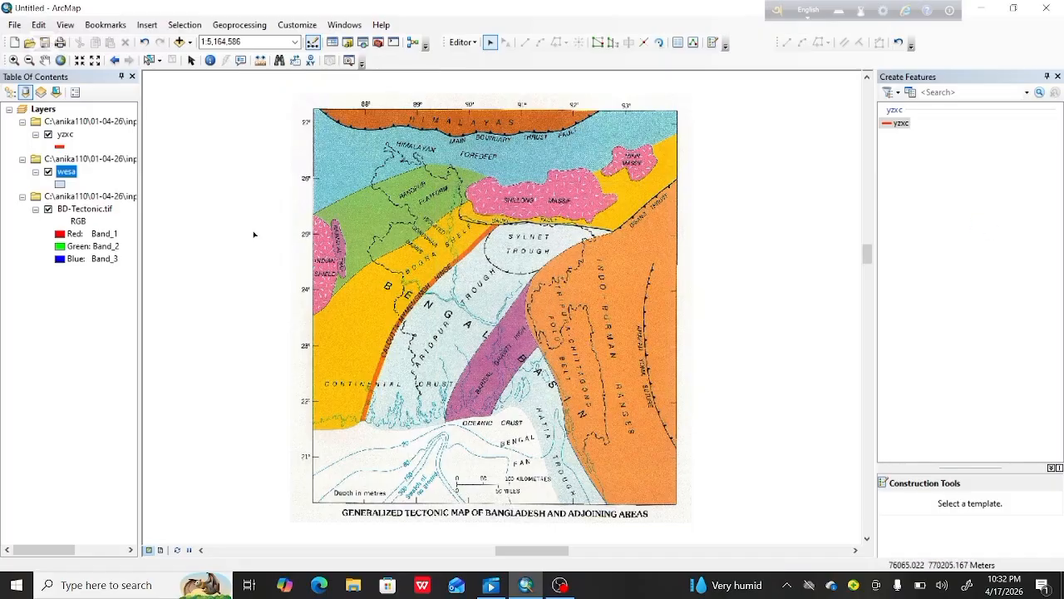
Stop the edit session on the yzxc layer and save its edits
{"action": "left_click", "coordinate": [462, 41]}
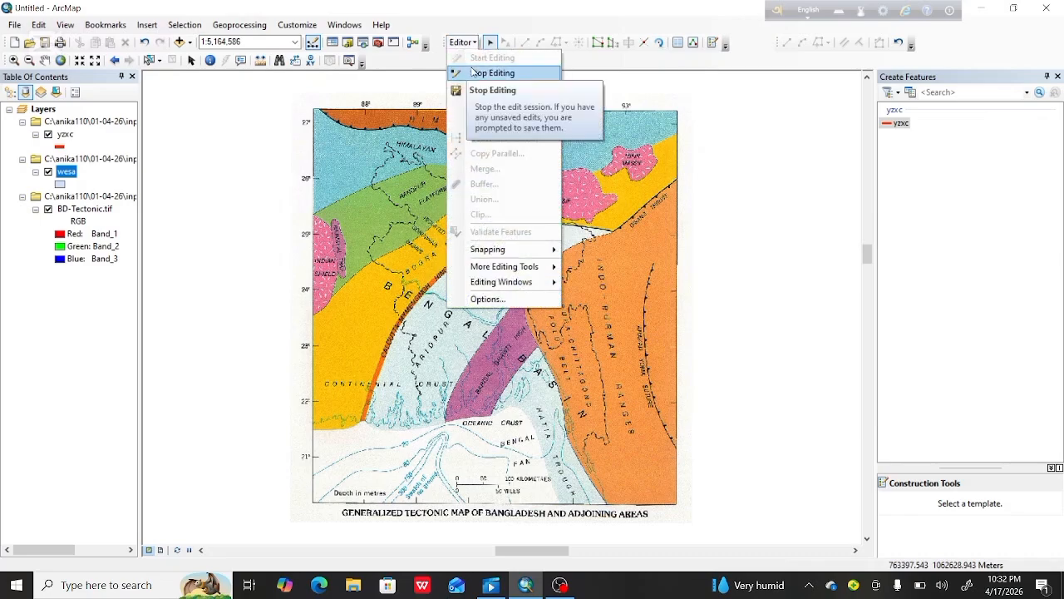
{"action": "left_click", "coordinate": [472, 72]}
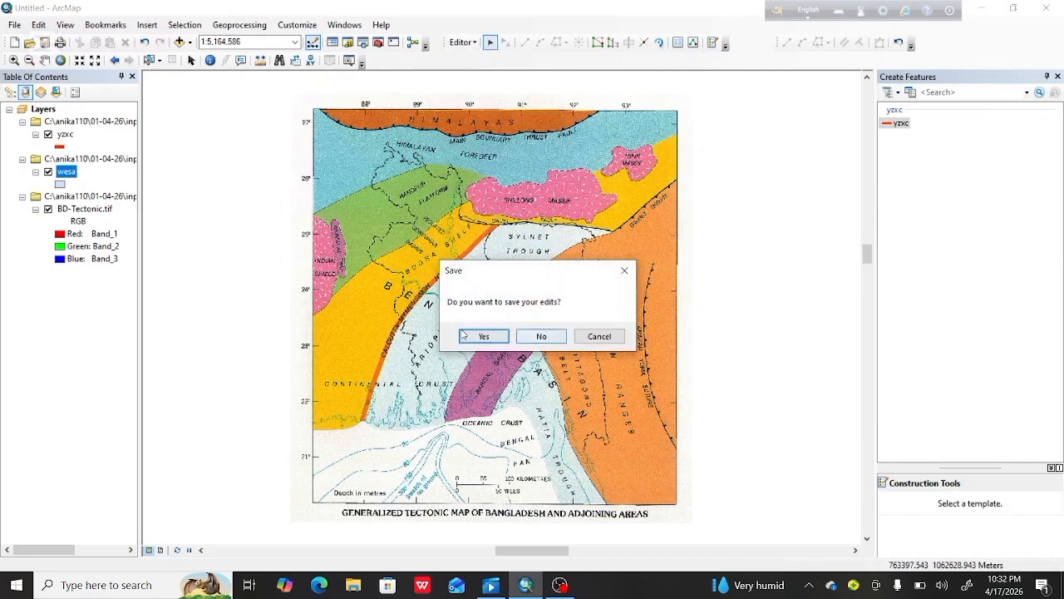
{"action": "left_click", "coordinate": [483, 336]}
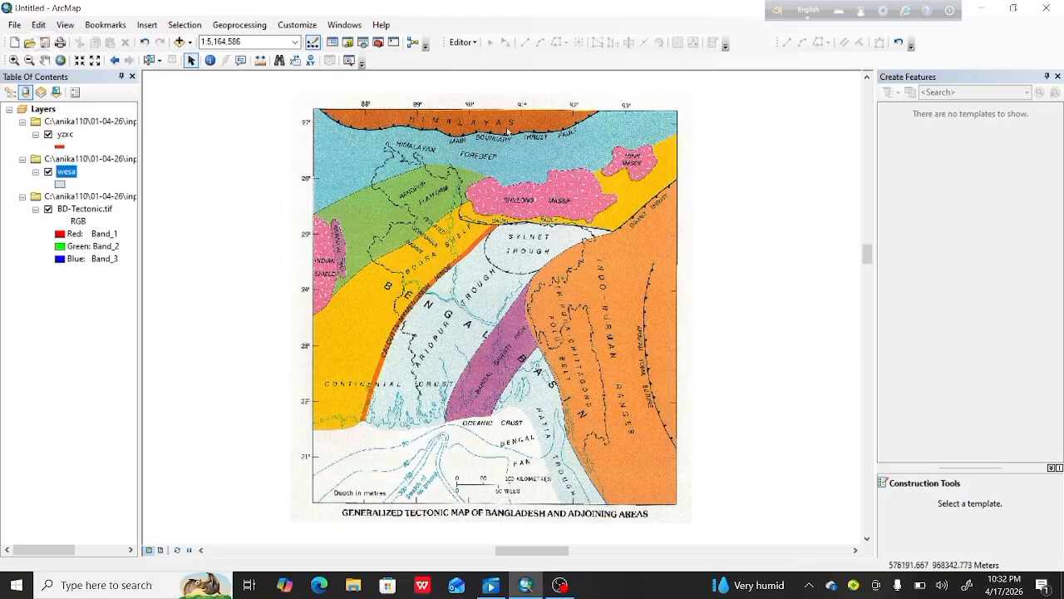
Start editing the wesa layer, continuing past the spatial reference warning
{"action": "left_click", "coordinate": [462, 41]}
{"action": "left_click", "coordinate": [490, 57]}
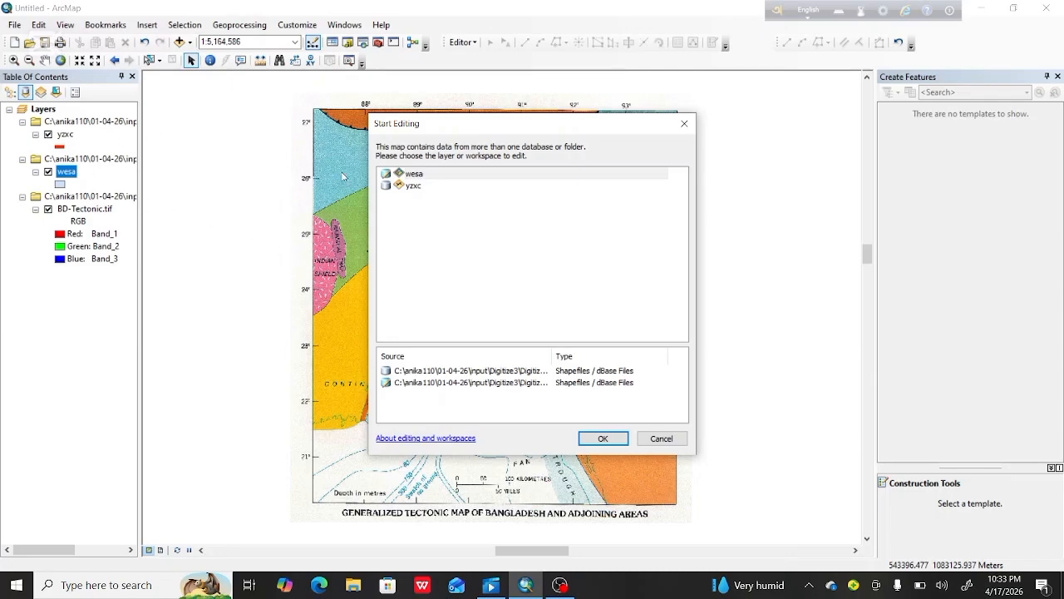
{"action": "left_click", "coordinate": [399, 173]}
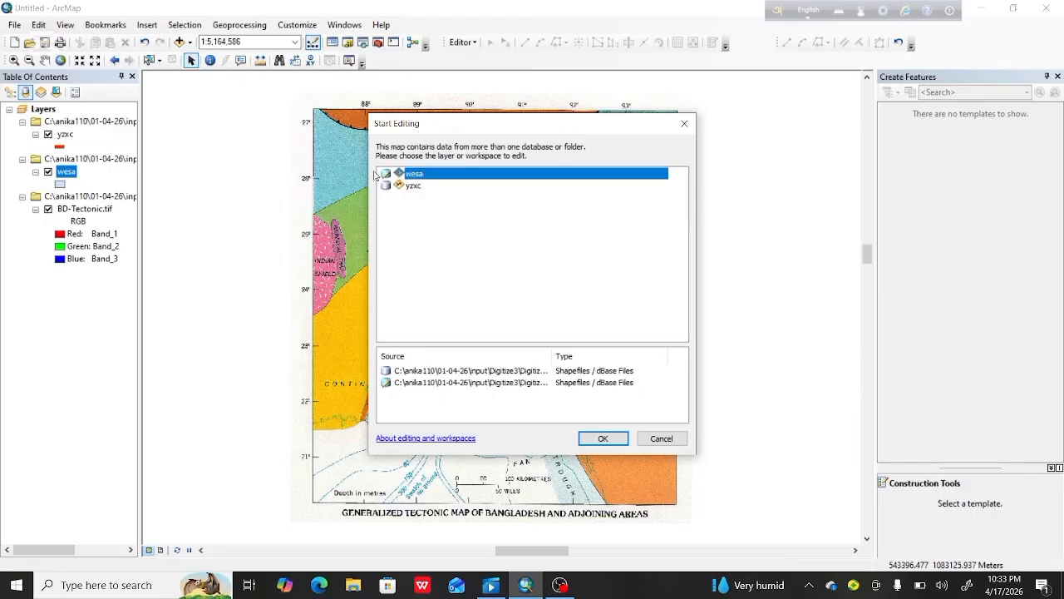
{"action": "left_click", "coordinate": [601, 438]}
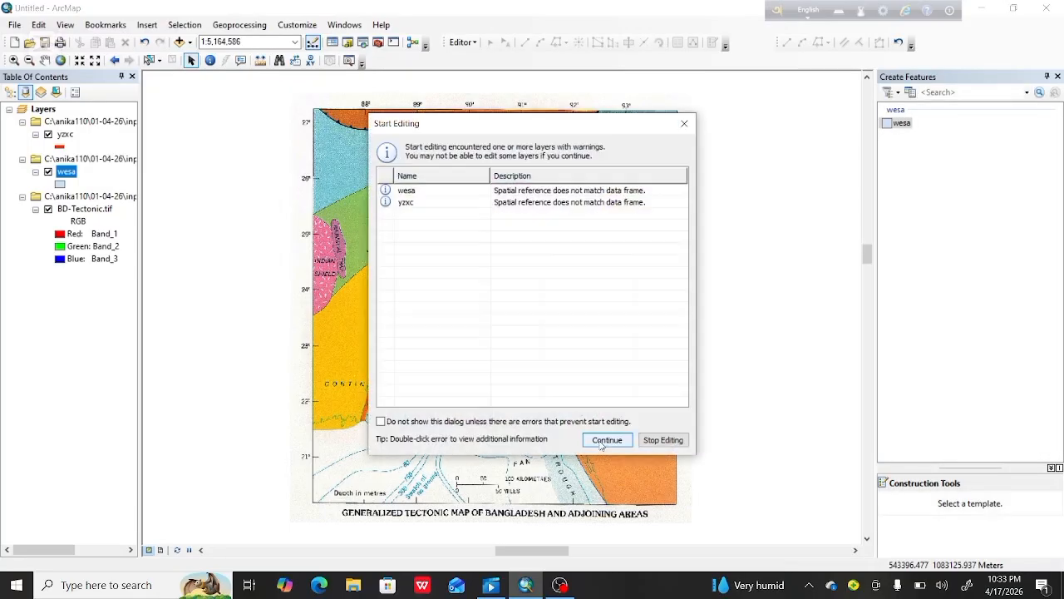
{"action": "left_click", "coordinate": [592, 438]}
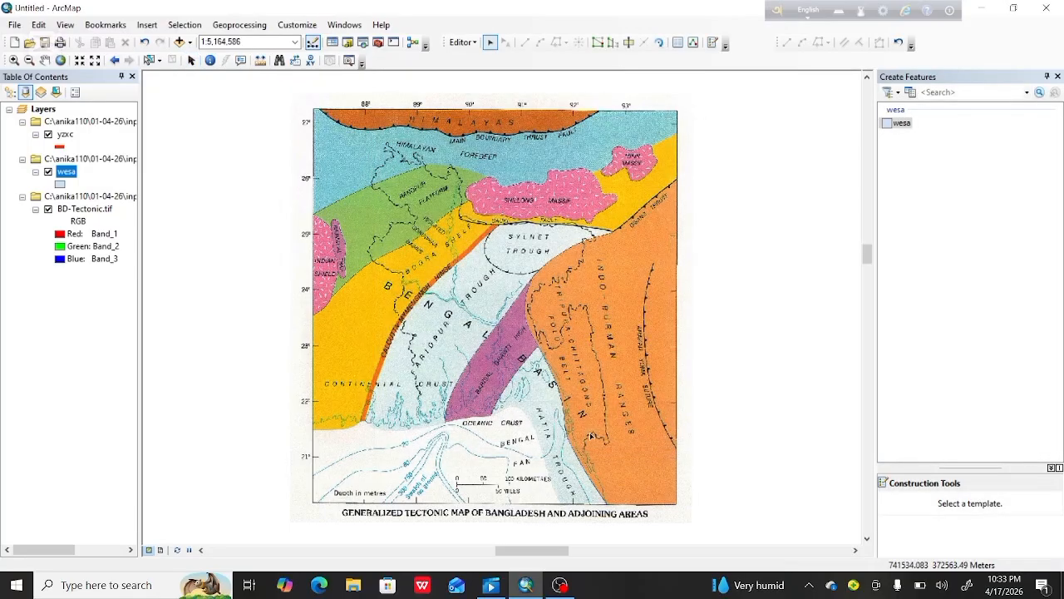
Activate the wesa feature template with the Polygon construction tool
{"action": "left_click", "coordinate": [898, 124]}
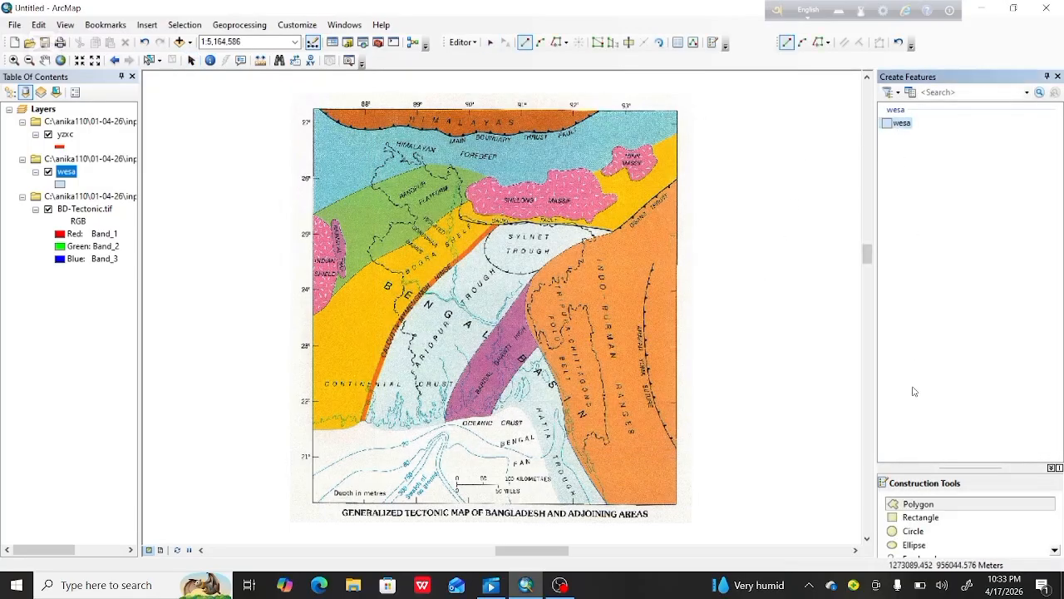
{"action": "scroll", "coordinate": [905, 515], "scroll_direction": "down", "scroll_amount": 1}
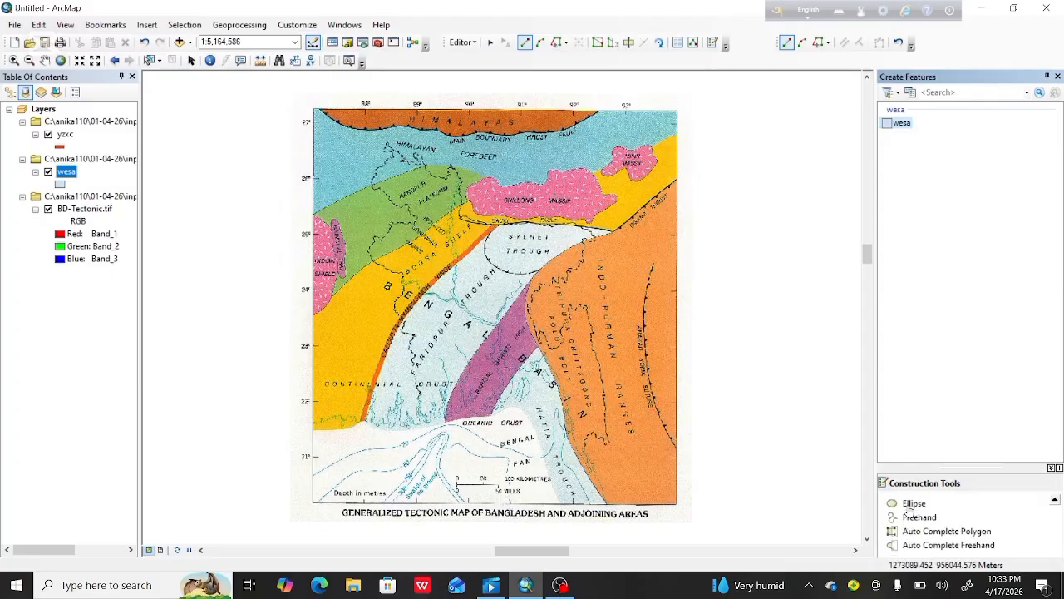
{"action": "scroll", "coordinate": [907, 530], "scroll_direction": "up", "scroll_amount": 1}
{"action": "scroll", "coordinate": [907, 530], "scroll_direction": "down", "scroll_amount": 1}
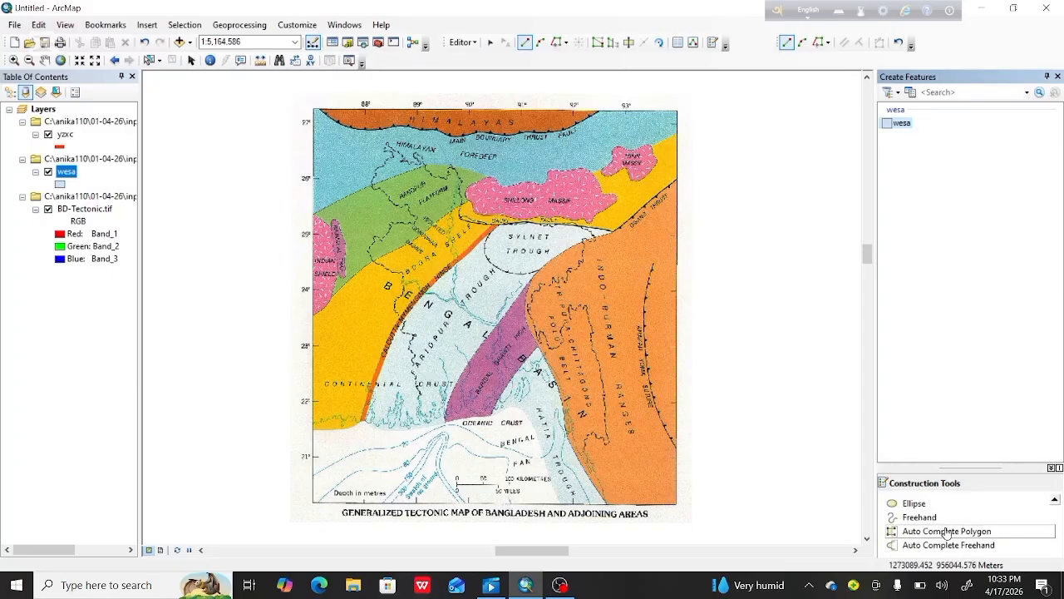
{"action": "scroll", "coordinate": [948, 531], "scroll_direction": "up", "scroll_amount": 1}
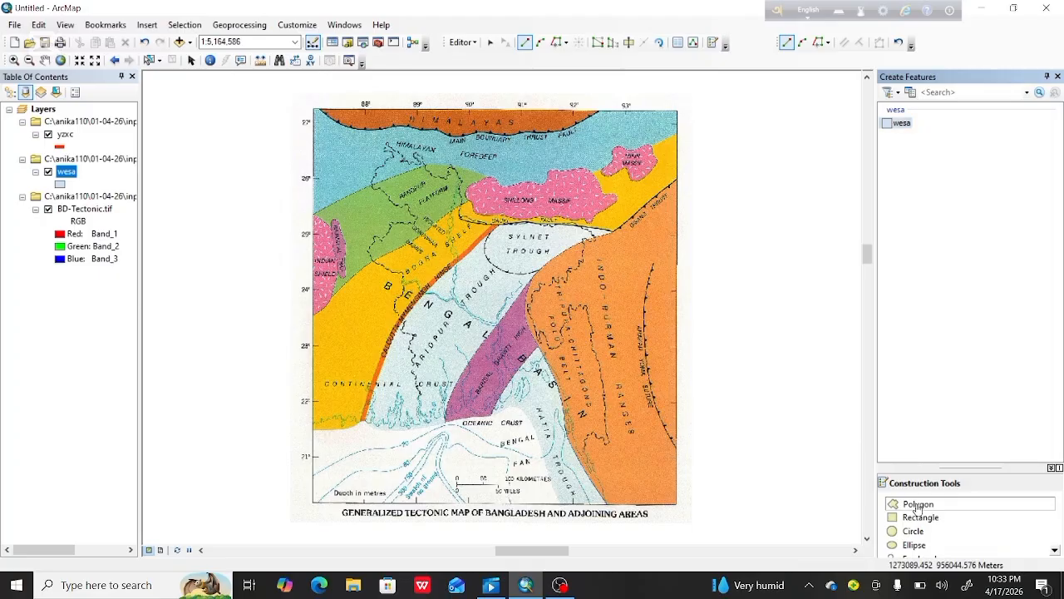
{"action": "left_click", "coordinate": [917, 507]}
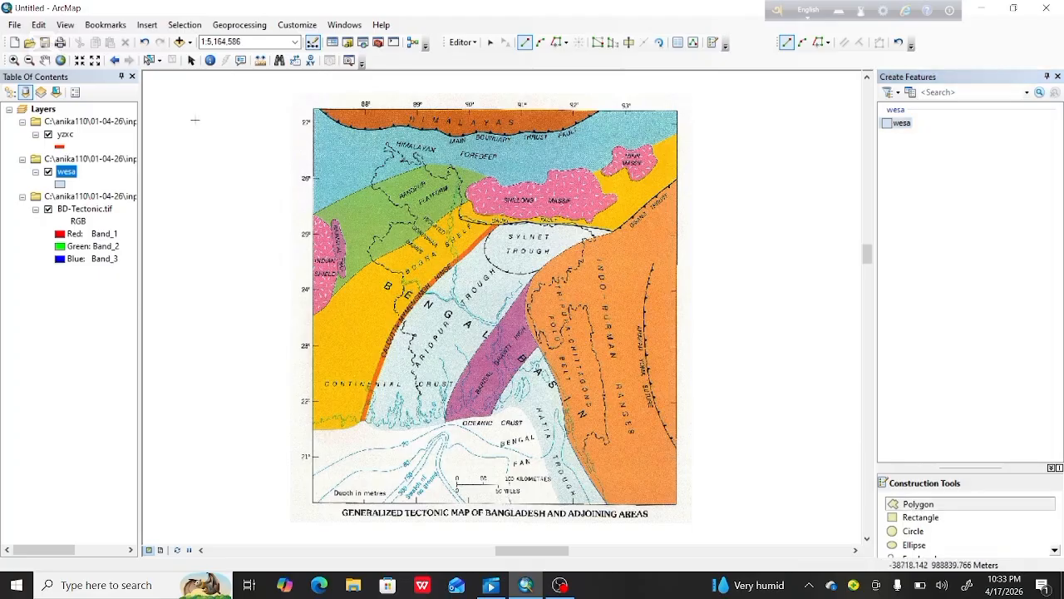
Start a wesa polygon at the dashed western border and trace the Rangpur Platform's northern edge eastward to the border near 89°E
{"action": "left_click", "coordinate": [92, 63]}
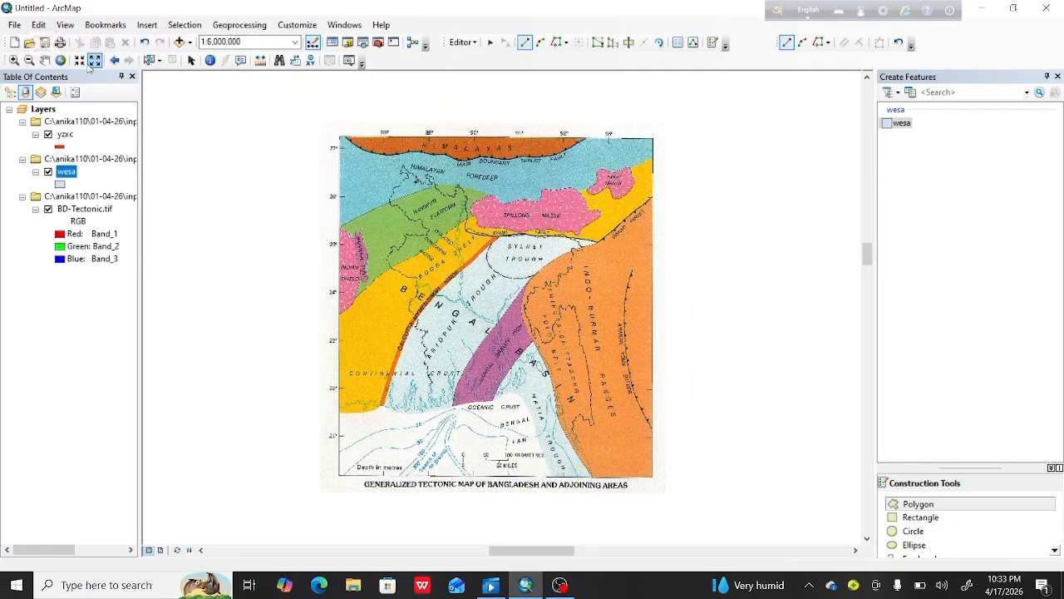
{"action": "left_click", "coordinate": [79, 64]}
{"action": "left_click", "coordinate": [79, 63]}
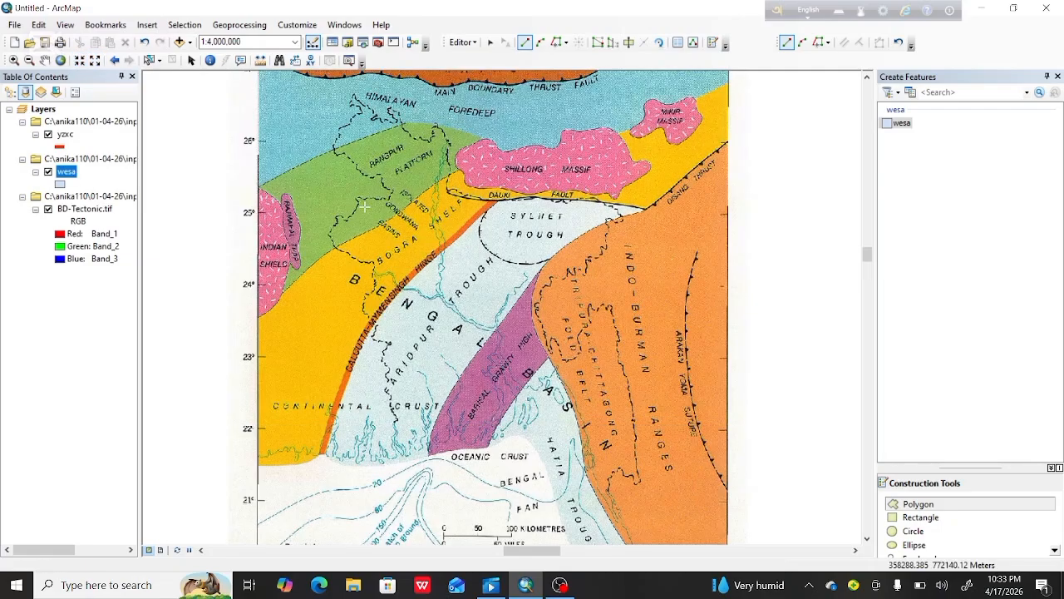
{"action": "left_click", "coordinate": [80, 62]}
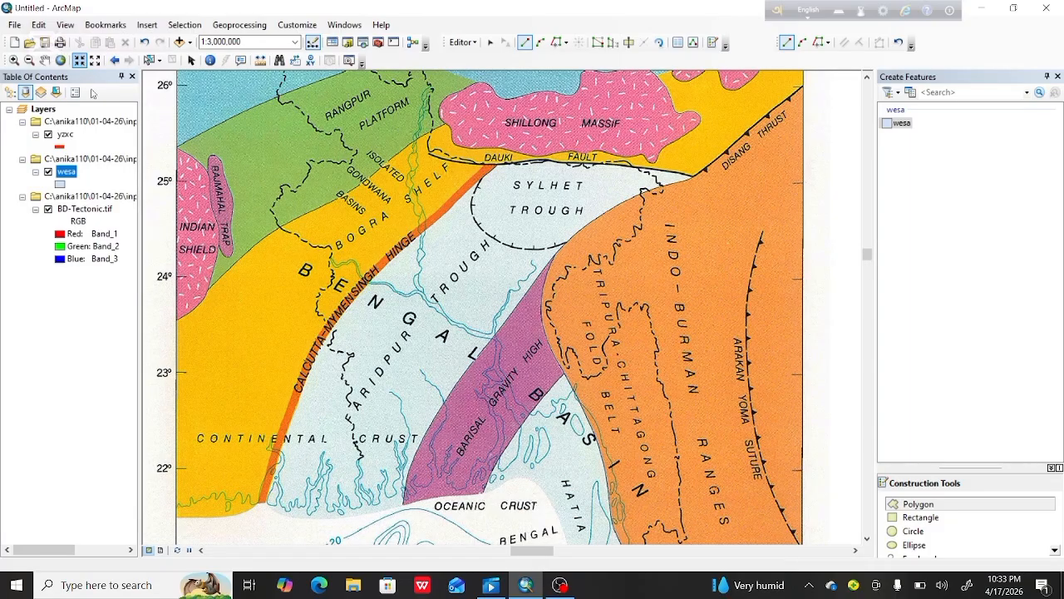
{"action": "left_click", "coordinate": [908, 503]}
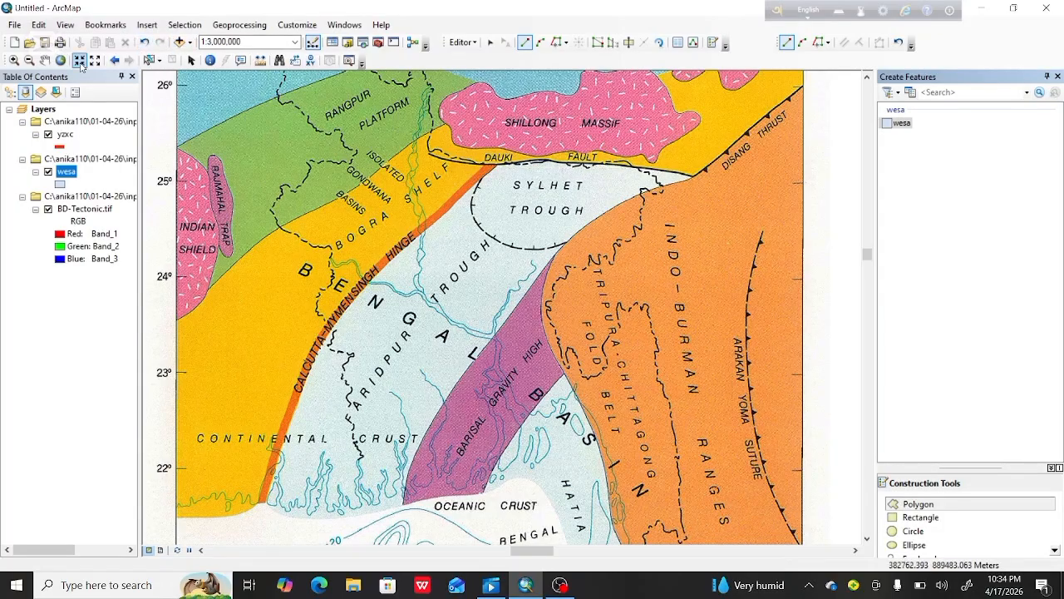
{"action": "left_click", "coordinate": [44, 60]}
{"action": "left_click_drag", "start_coordinate": [323, 165], "coordinate": [380, 330]}
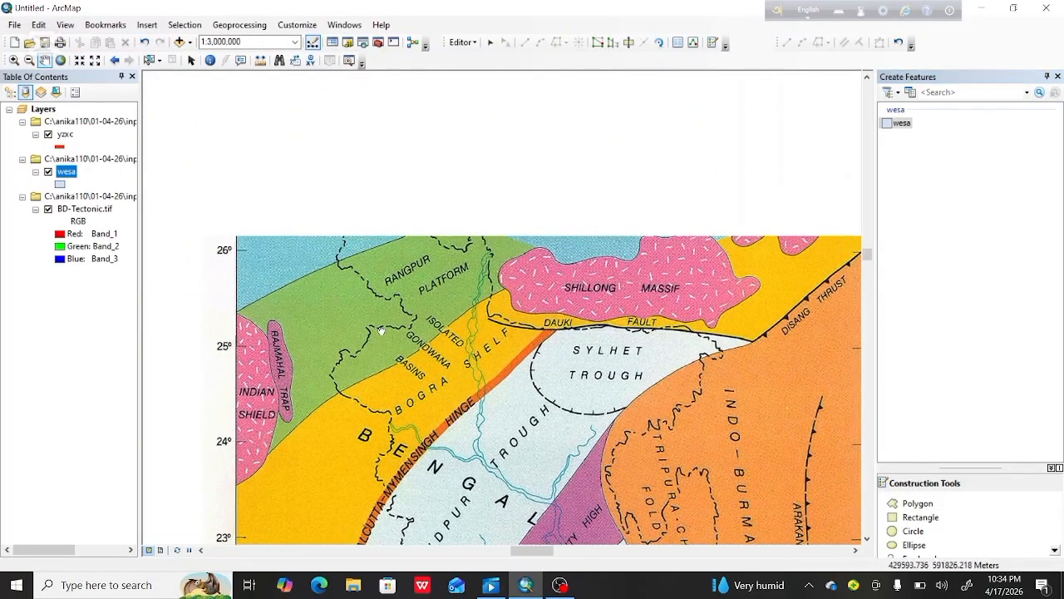
{"action": "left_click_drag", "start_coordinate": [375, 241], "coordinate": [381, 268]}
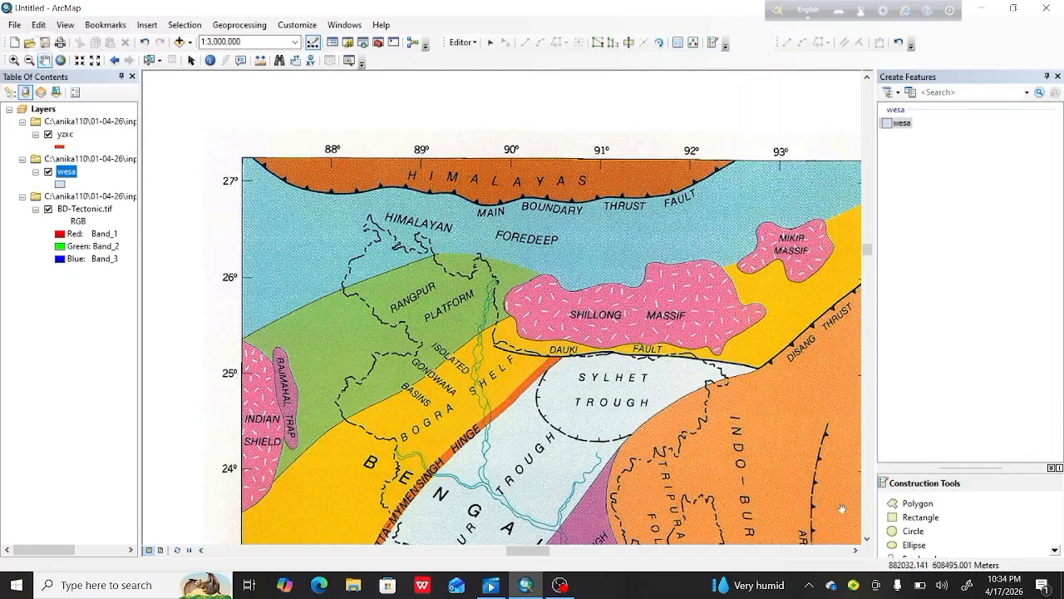
{"action": "left_click", "coordinate": [920, 505]}
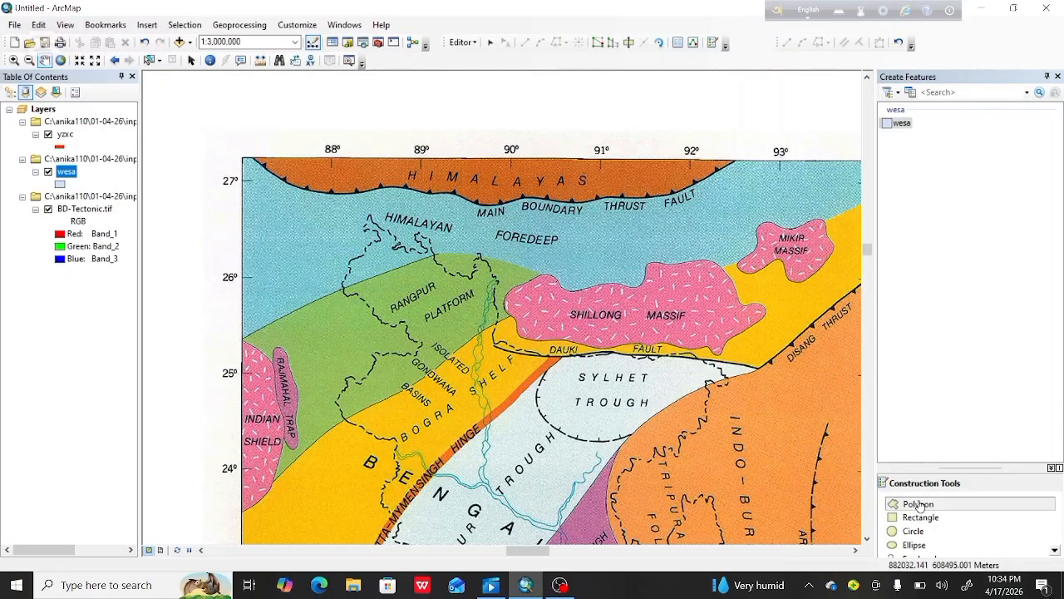
{"action": "left_click", "coordinate": [344, 286]}
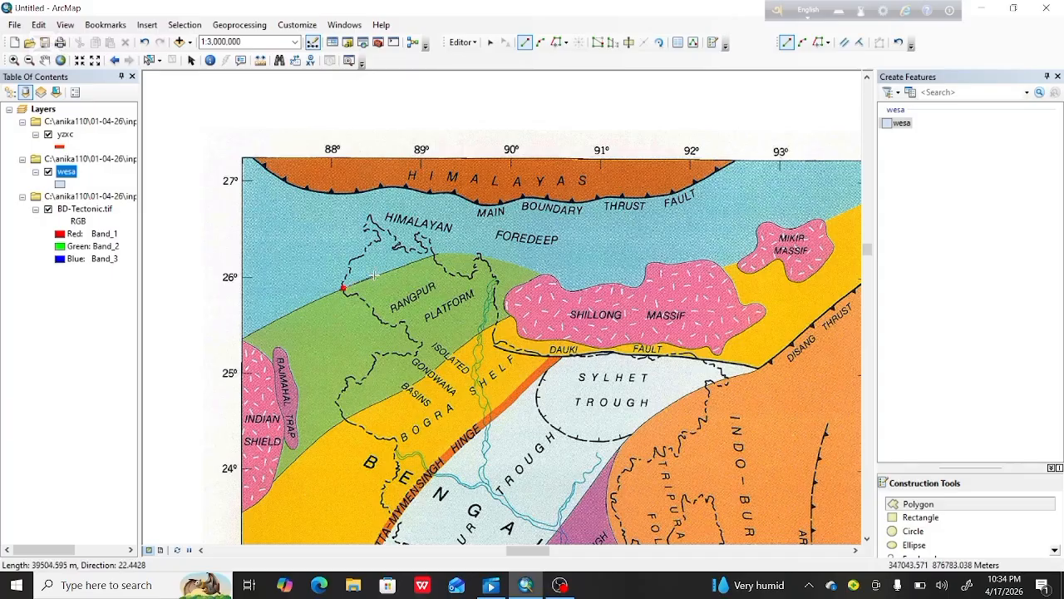
{"action": "left_click", "coordinate": [375, 274]}
{"action": "left_click", "coordinate": [411, 264]}
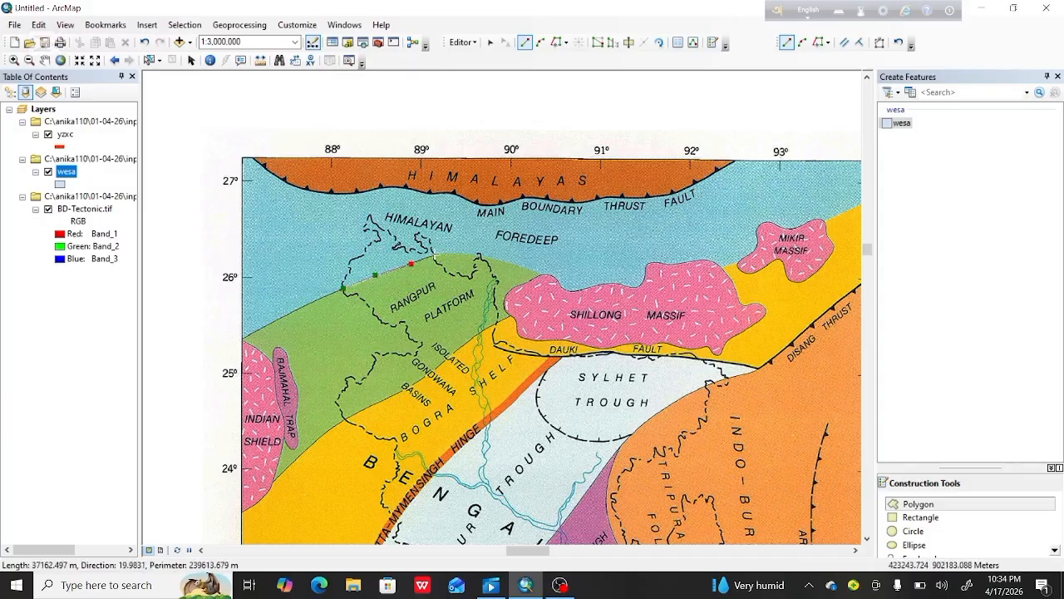
{"action": "left_click", "coordinate": [434, 254]}
{"action": "left_click", "coordinate": [432, 247]}
{"action": "left_click", "coordinate": [430, 238]}
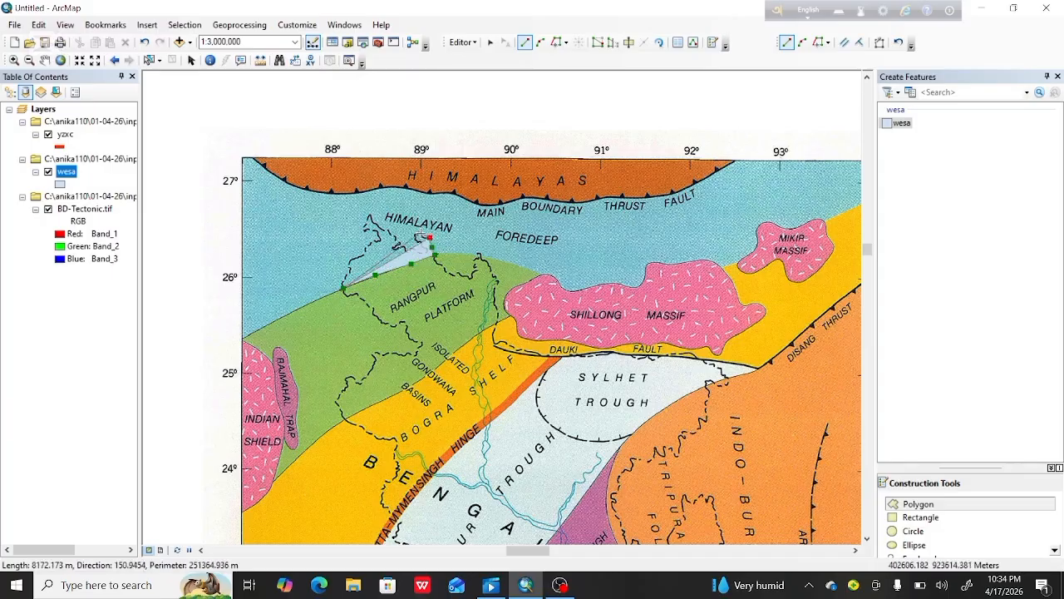
Continue the polygon around the small border bulge and north-west along the dashed border through the Himalayan Foredeep
{"action": "left_click", "coordinate": [418, 232]}
{"action": "left_click", "coordinate": [423, 245]}
{"action": "left_click", "coordinate": [427, 254]}
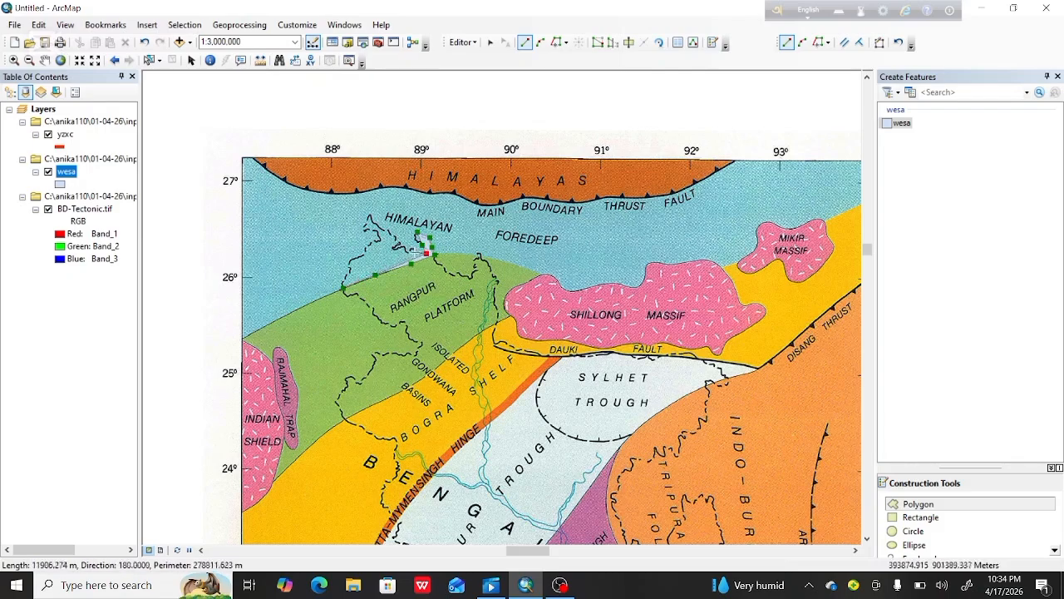
{"action": "left_click", "coordinate": [414, 250]}
{"action": "left_click", "coordinate": [406, 248]}
{"action": "left_click", "coordinate": [399, 246]}
{"action": "left_click", "coordinate": [394, 240]}
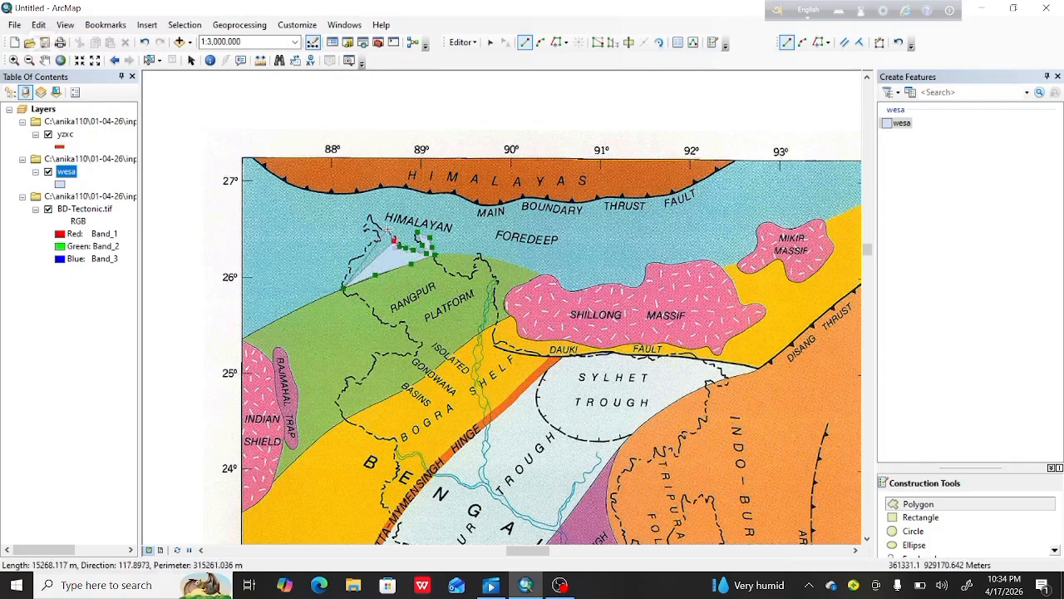
{"action": "left_click", "coordinate": [388, 229]}
{"action": "left_click", "coordinate": [378, 223]}
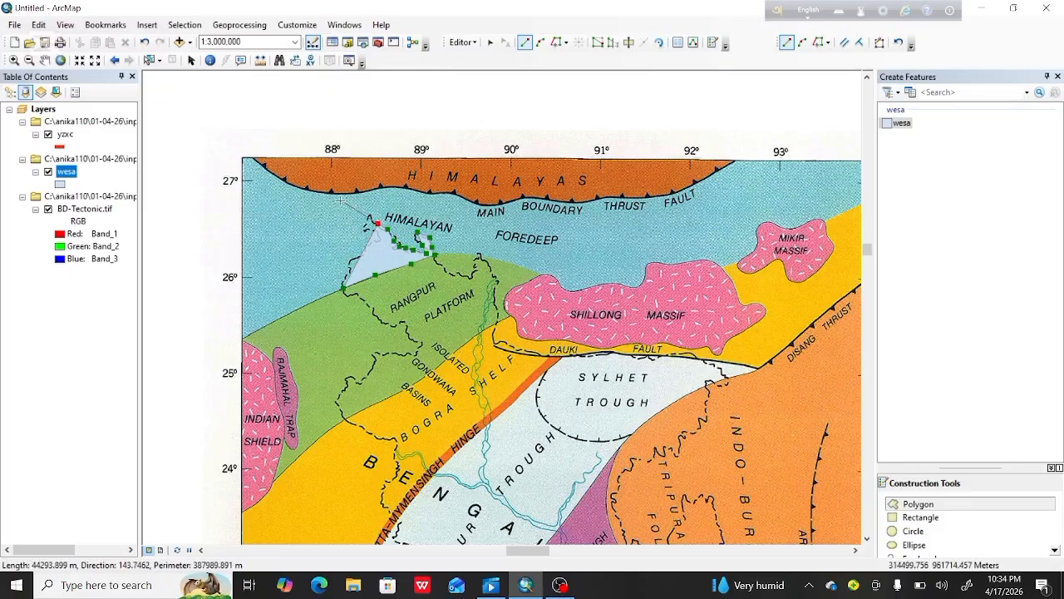
{"action": "left_click", "coordinate": [283, 201]}
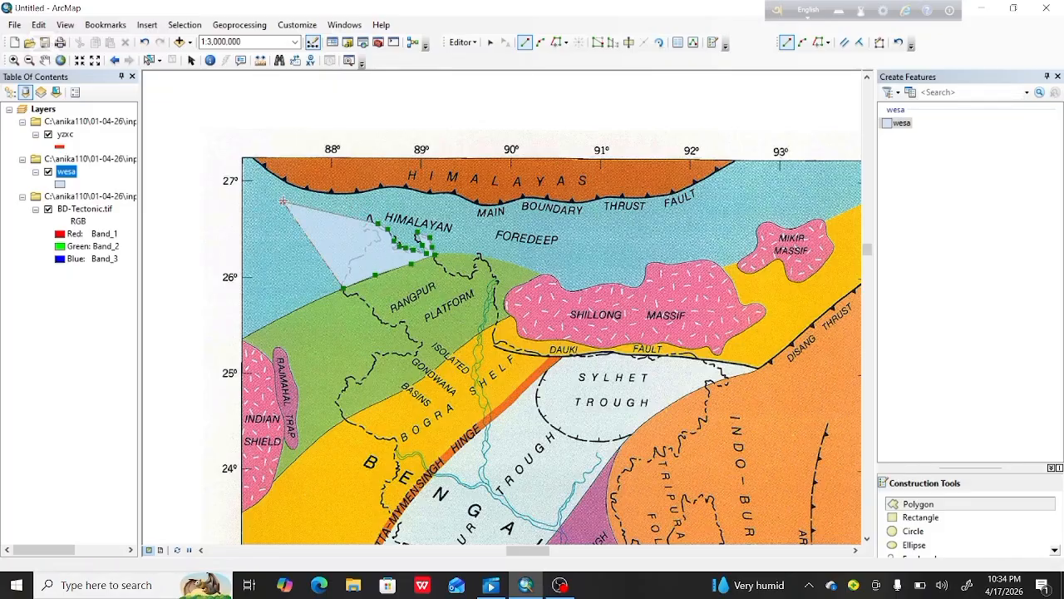
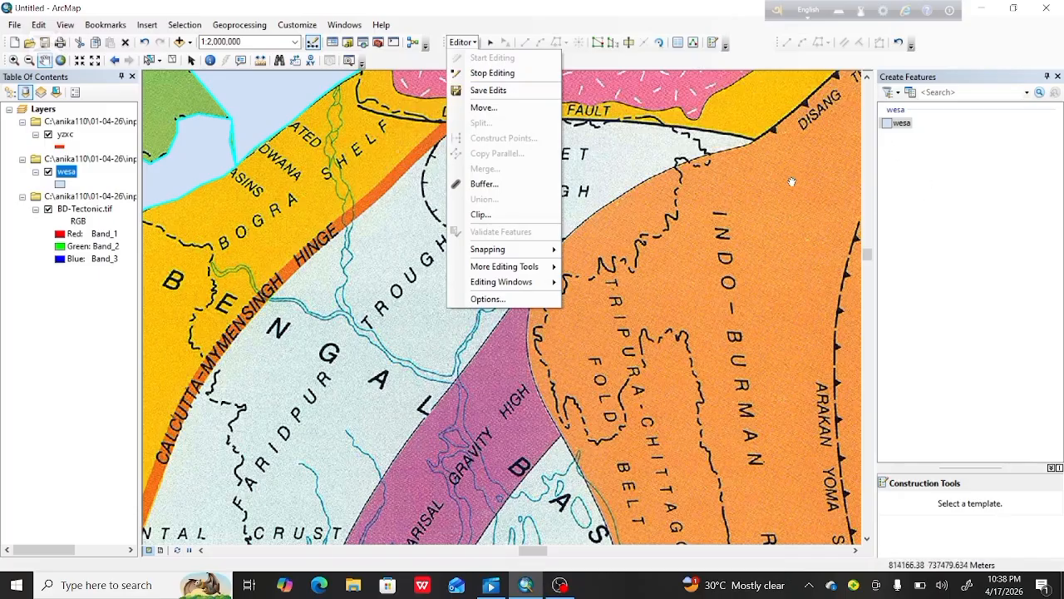
Select the wesa template with the Auto Complete Polygon tool, with the Bogra Shelf and the adjoining polygons in view
{"action": "left_click_drag", "start_coordinate": [790, 180], "coordinate": [501, 306]}
{"action": "left_click_drag", "start_coordinate": [355, 292], "coordinate": [607, 294]}
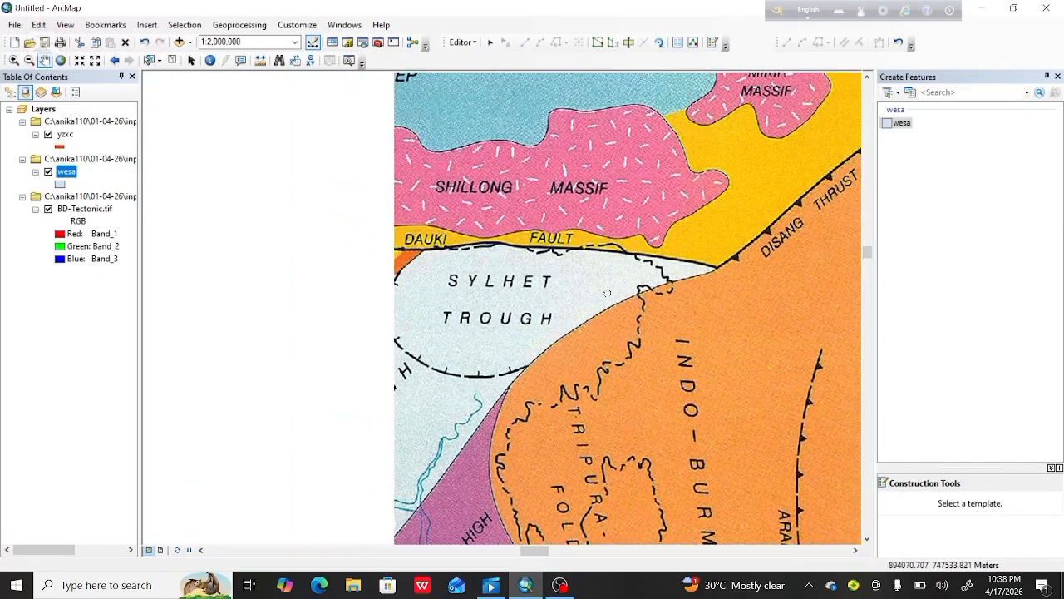
{"action": "left_click_drag", "start_coordinate": [507, 355], "coordinate": [587, 223]}
{"action": "left_click", "coordinate": [895, 130]}
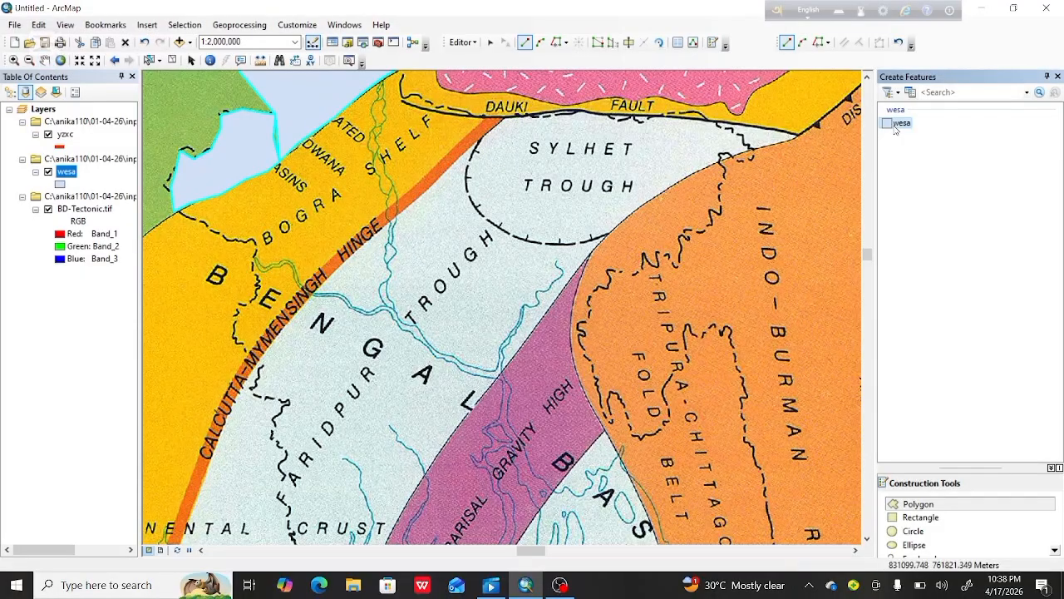
{"action": "scroll", "coordinate": [939, 530], "scroll_direction": "down", "scroll_amount": 1}
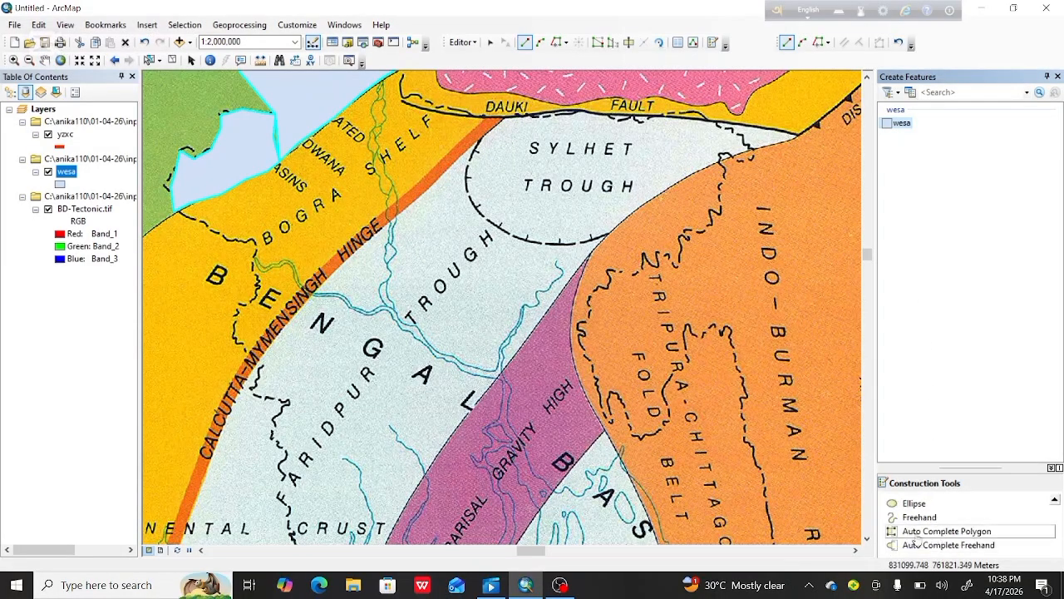
{"action": "left_click", "coordinate": [946, 534]}
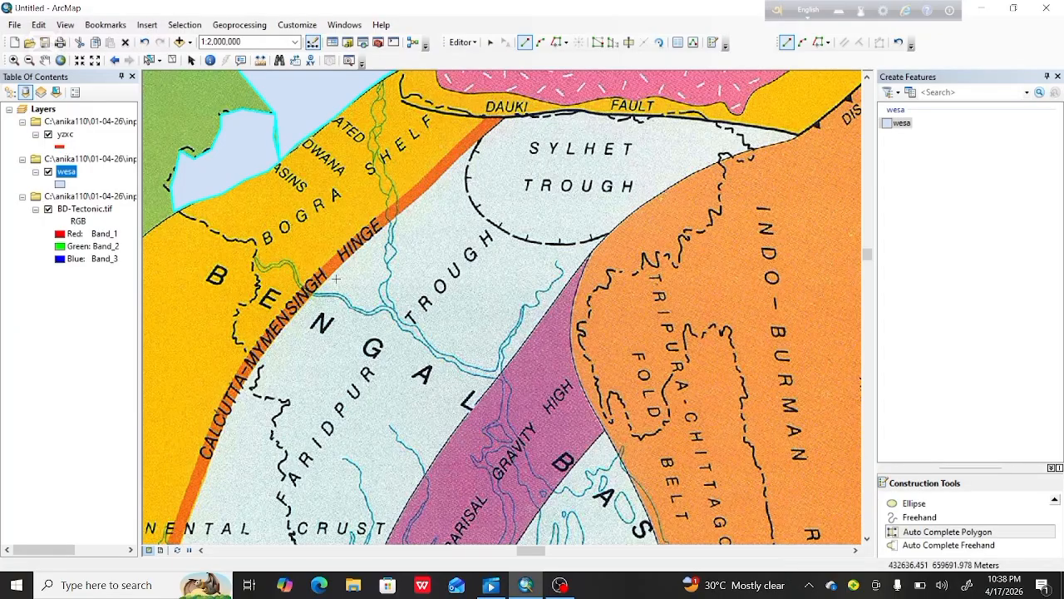
{"action": "left_click", "coordinate": [94, 60]}
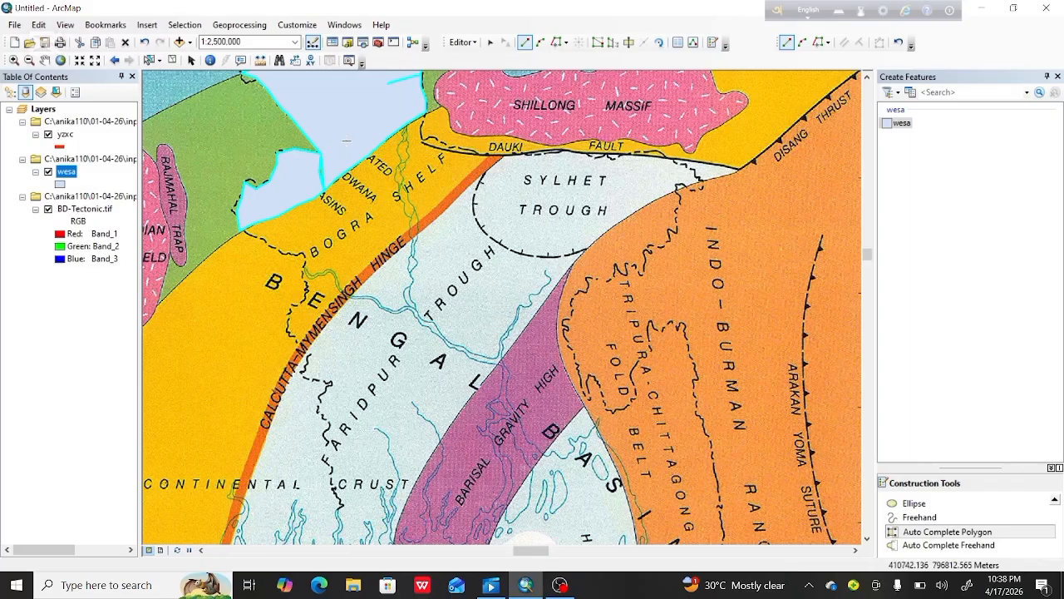
Start the Bogra Shelf polygon inside the existing northern polygon and trace the dashed western border south to the Calcutta-Mymensingh Hinge
{"action": "left_click", "coordinate": [346, 141]}
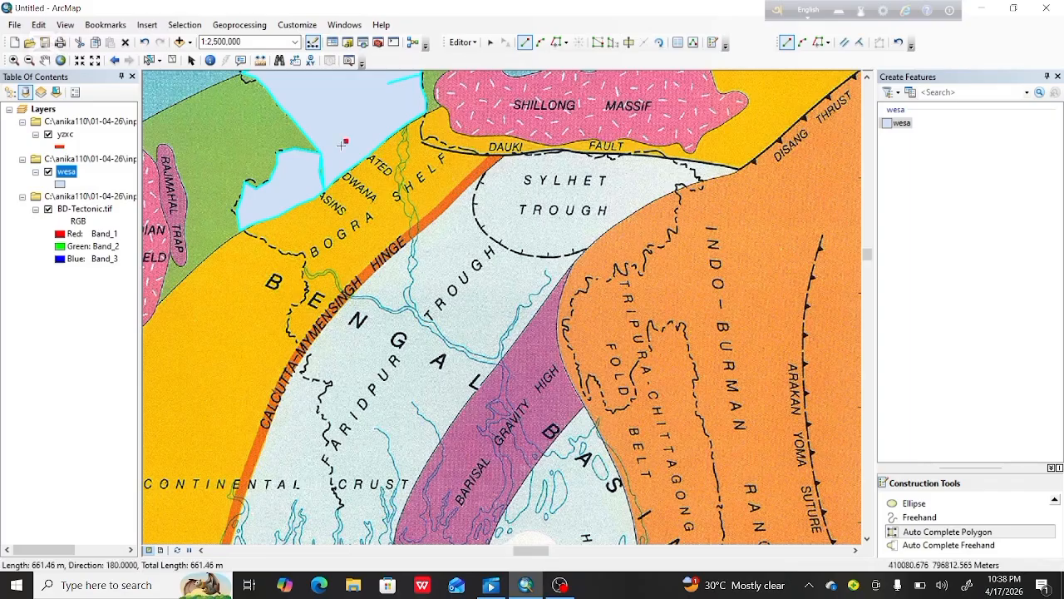
{"action": "left_click", "coordinate": [314, 199]}
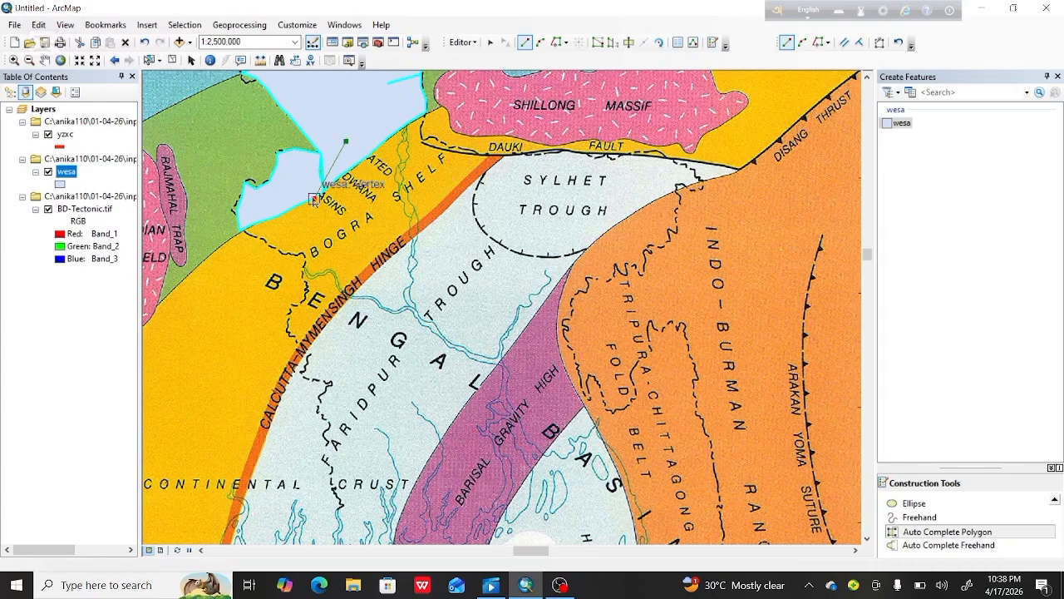
{"action": "left_click", "coordinate": [241, 231]}
{"action": "left_click", "coordinate": [270, 247]}
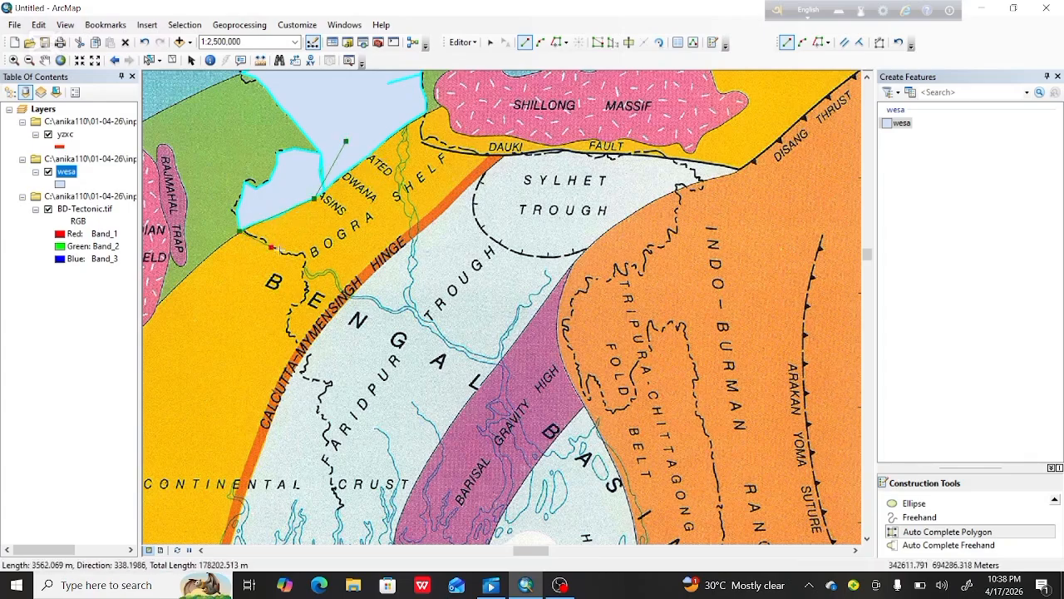
{"action": "left_click", "coordinate": [303, 257]}
{"action": "left_click", "coordinate": [310, 287]}
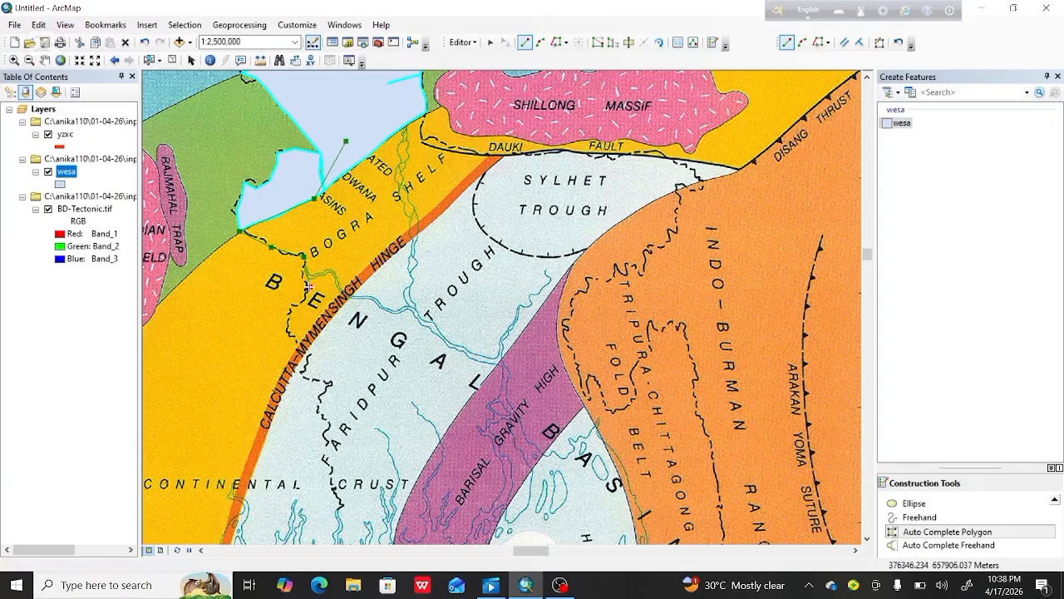
{"action": "left_click", "coordinate": [289, 325]}
{"action": "left_click", "coordinate": [296, 349]}
Trace the Calcutta-Mymensingh Hinge north-east to the Dauki Fault, follow the border back, and finish the polygon inside the northern polygon
{"action": "left_click", "coordinate": [319, 316]}
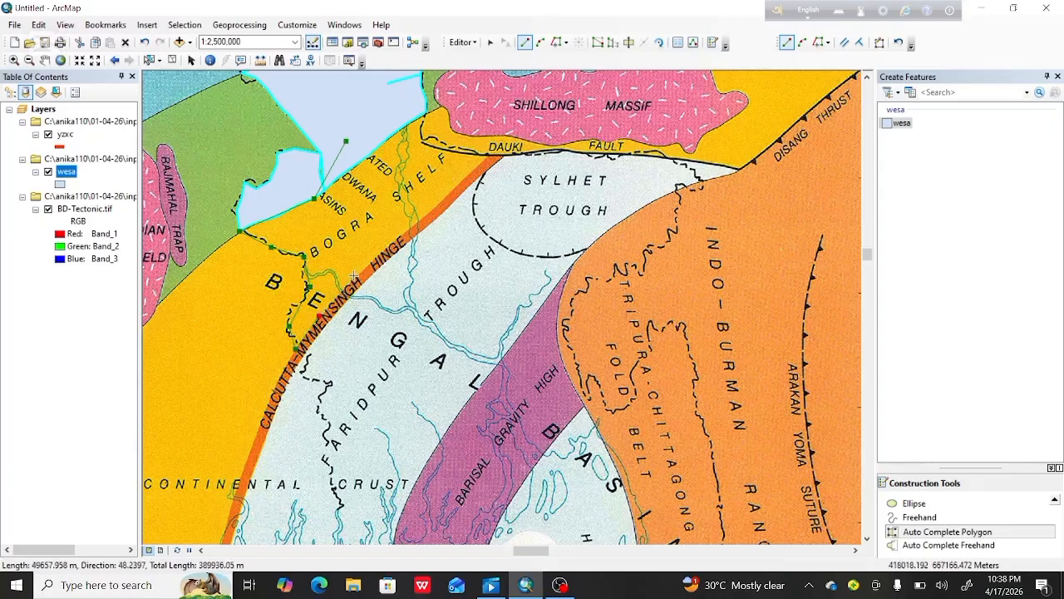
{"action": "left_click", "coordinate": [358, 267]}
{"action": "left_click", "coordinate": [399, 239]}
{"action": "left_click", "coordinate": [430, 209]}
{"action": "left_click", "coordinate": [466, 182]}
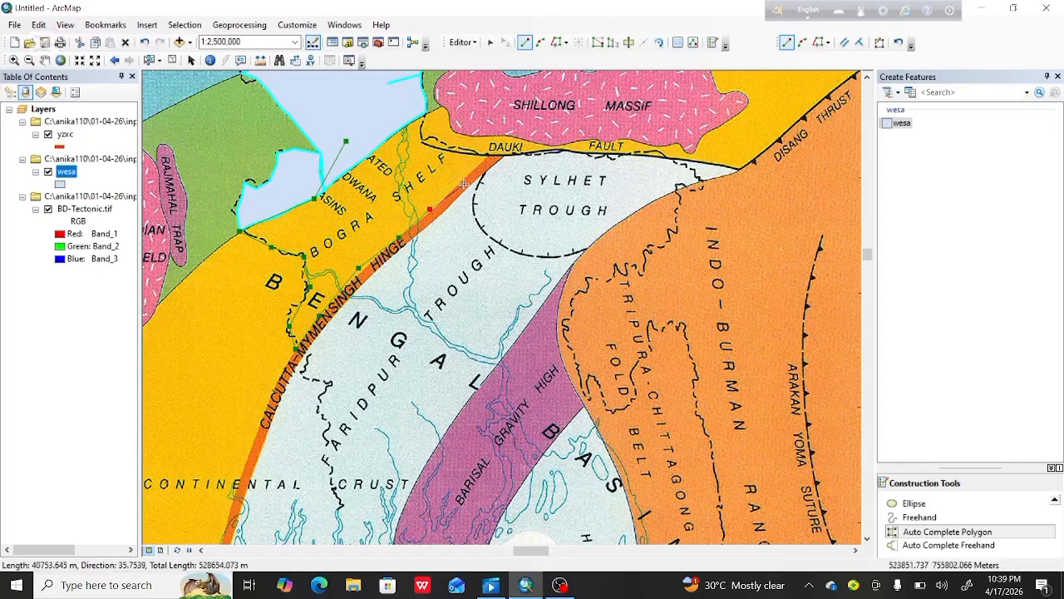
{"action": "left_click", "coordinate": [489, 155]}
{"action": "left_click", "coordinate": [459, 149]}
{"action": "left_click", "coordinate": [431, 136]}
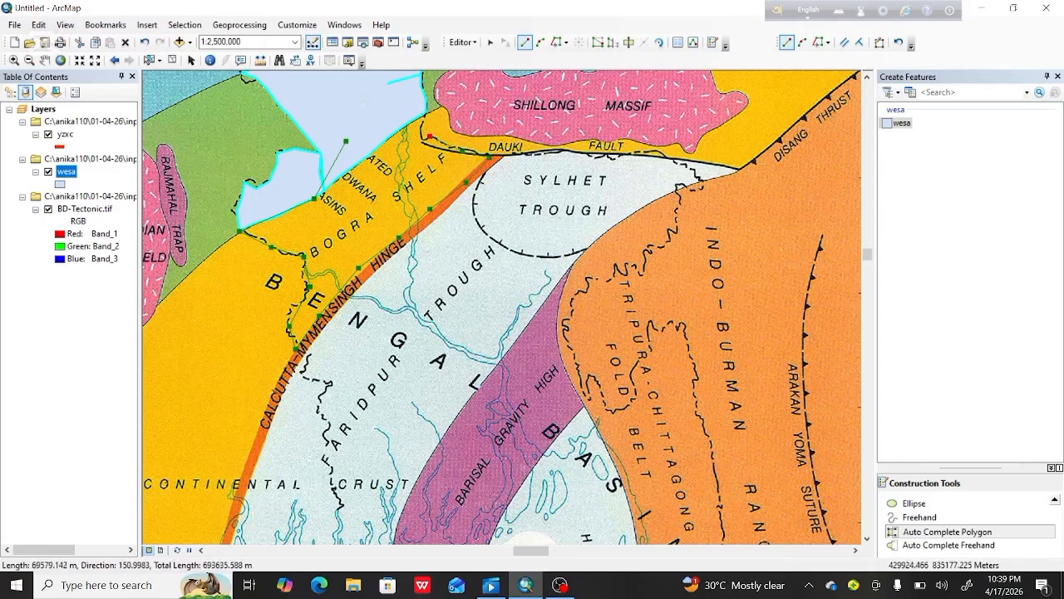
{"action": "double_click", "coordinate": [359, 101]}
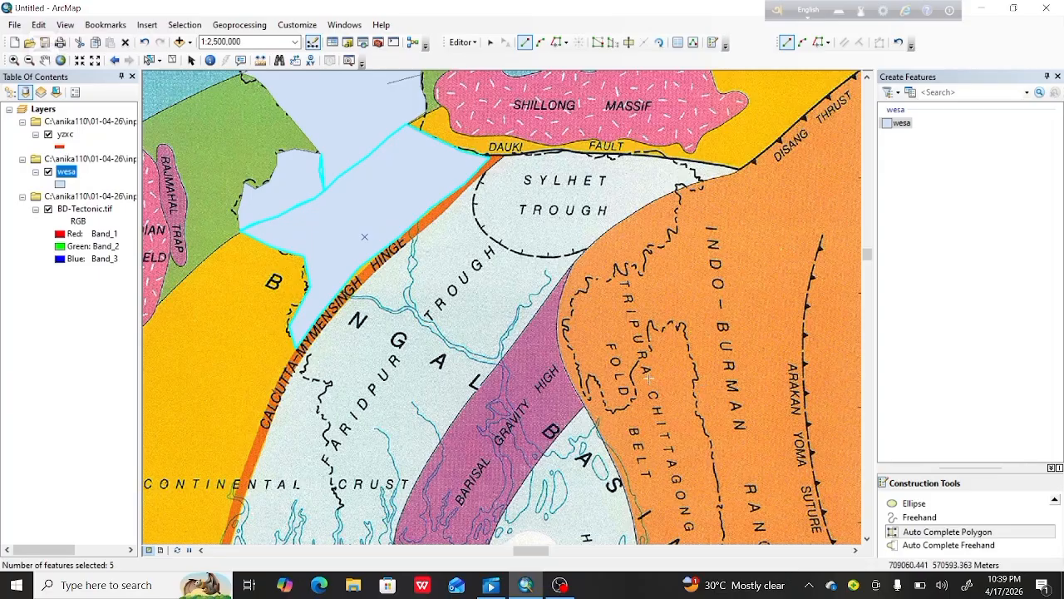
Start the Calcutta-Mymensingh Hinge polygon inside the Bogra Shelf polygon and trace the hinge's south-eastern edge north-east toward the Sylhet Trough
{"action": "left_click", "coordinate": [328, 266]}
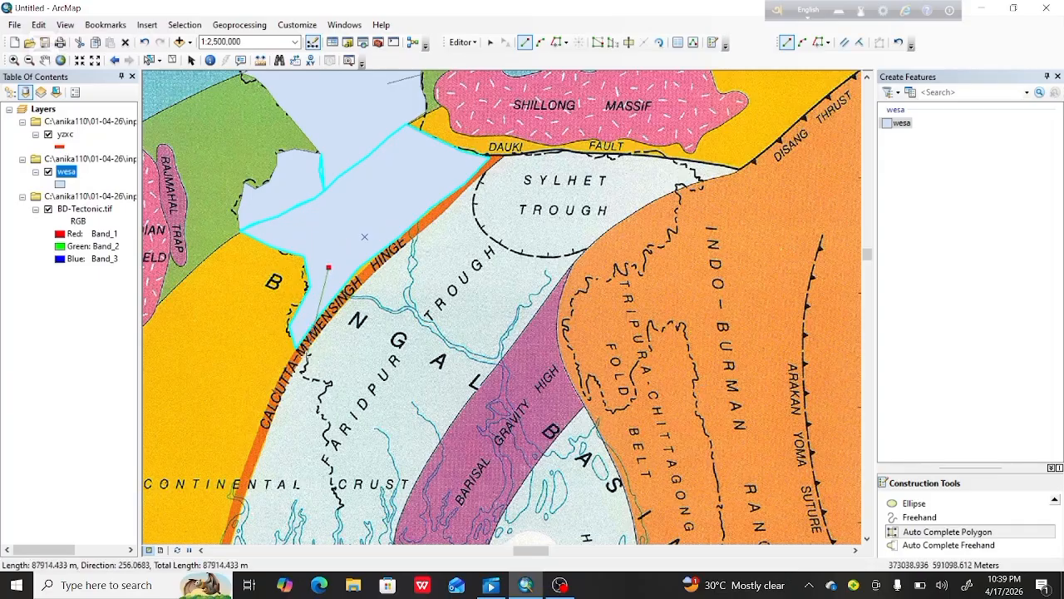
{"action": "left_click", "coordinate": [299, 350]}
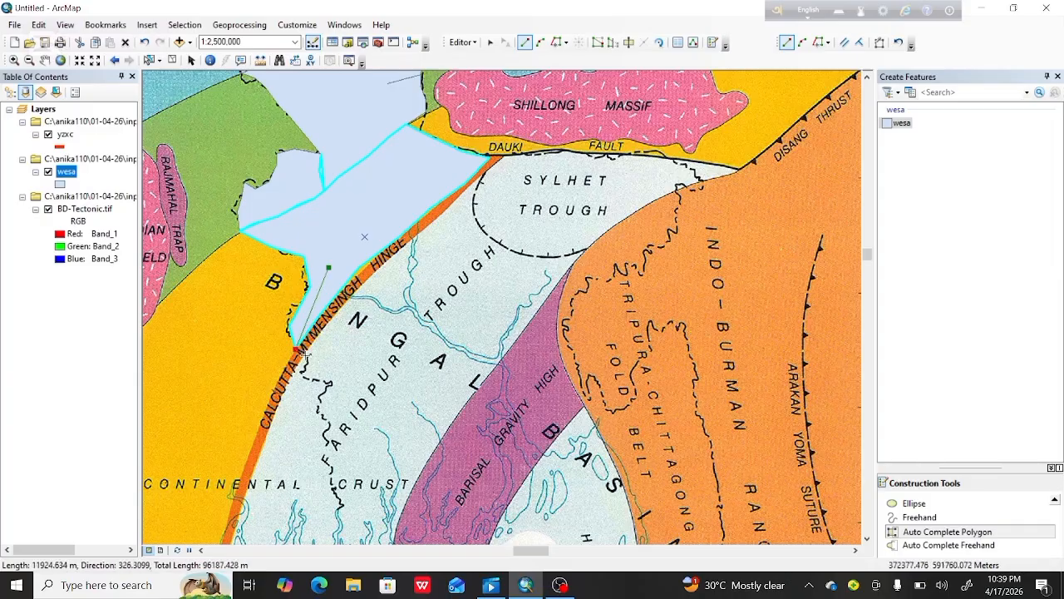
{"action": "left_click", "coordinate": [325, 323]}
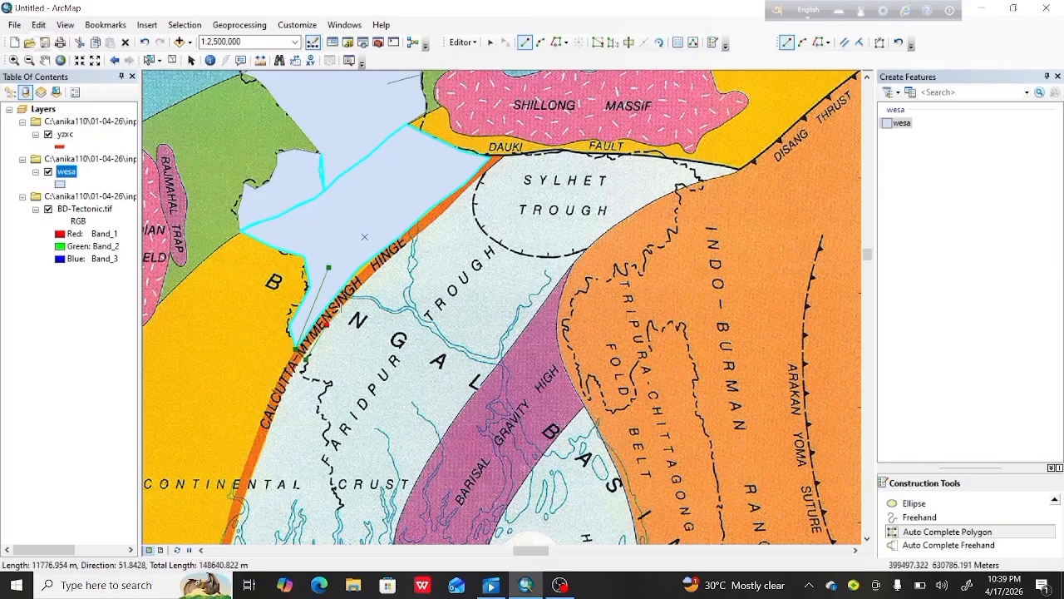
{"action": "left_click", "coordinate": [355, 296]}
{"action": "left_click", "coordinate": [395, 254]}
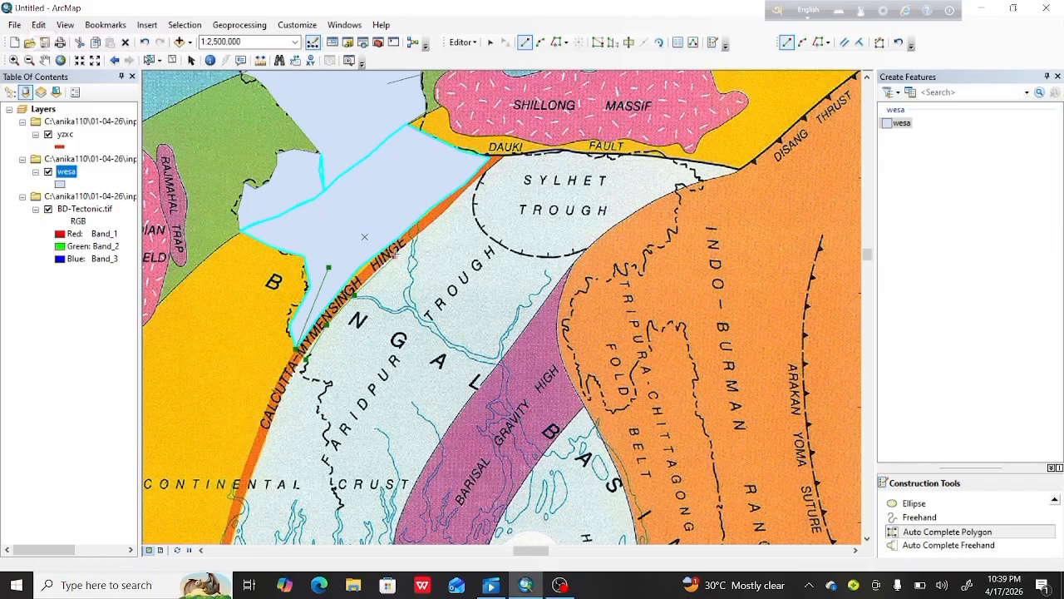
{"action": "left_click", "coordinate": [437, 218]}
{"action": "left_click", "coordinate": [462, 184]}
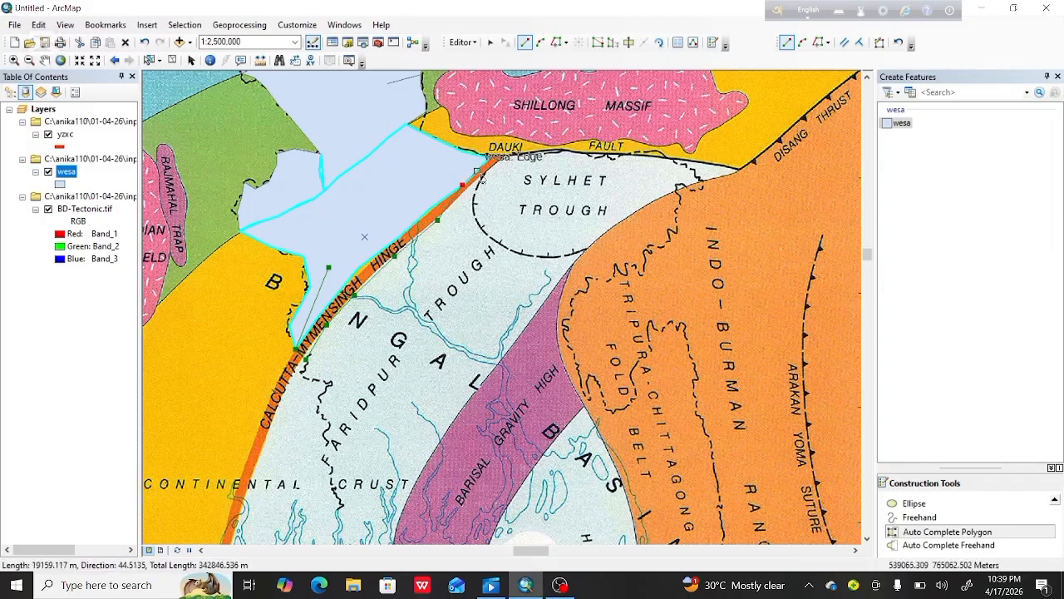
{"action": "key", "text": "ctrl+z"}
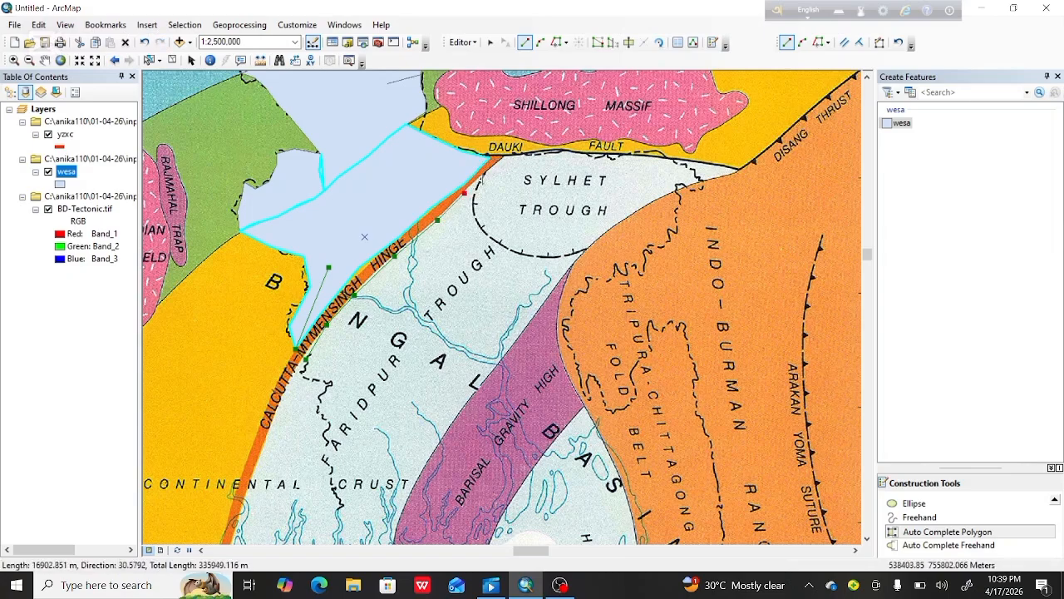
Continue the hinge edge up to the Dauki Fault and finish the polygon inside the Bogra Shelf polygon
{"action": "left_click", "coordinate": [464, 193]}
{"action": "left_click", "coordinate": [492, 166]}
{"action": "left_click", "coordinate": [499, 156]}
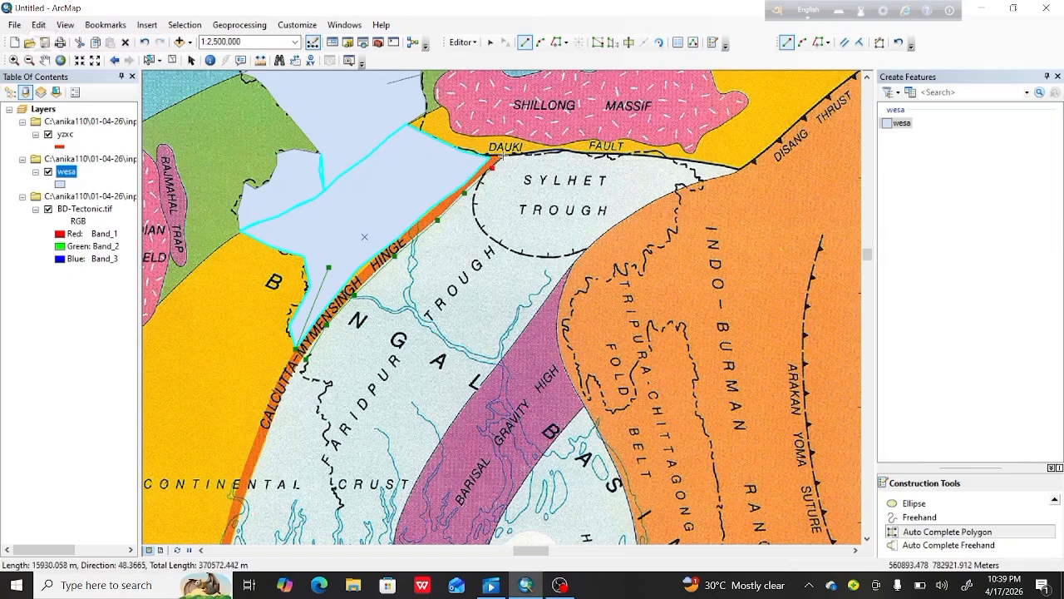
{"action": "double_click", "coordinate": [398, 170]}
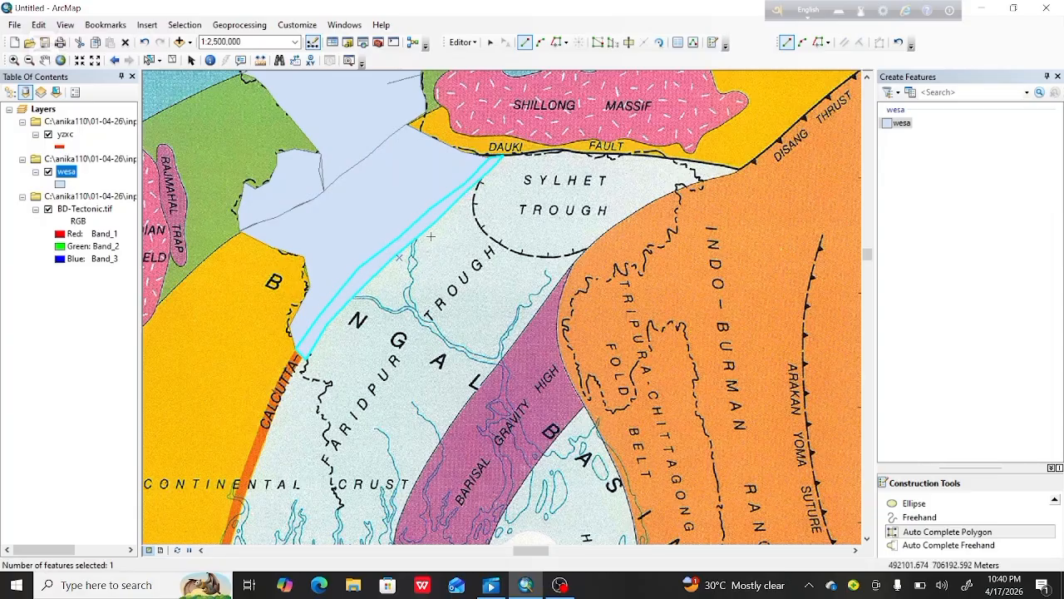
Open the wesa attribute table with the whole digitized area in view and highlight the record with FID 9
{"action": "scroll", "coordinate": [403, 242], "scroll_direction": "up", "scroll_amount": 2}
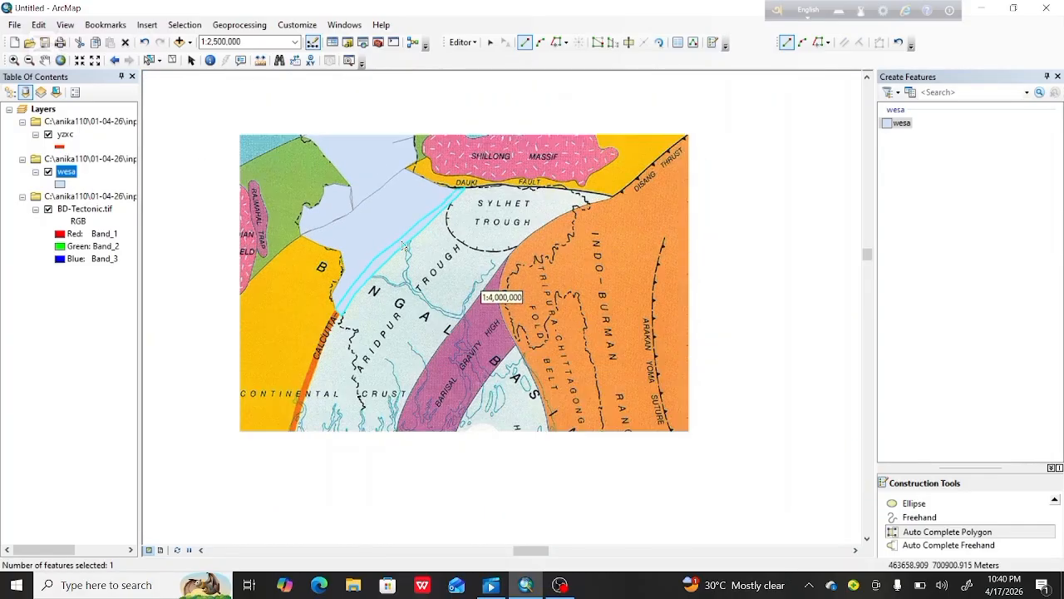
{"action": "right_click", "coordinate": [69, 176]}
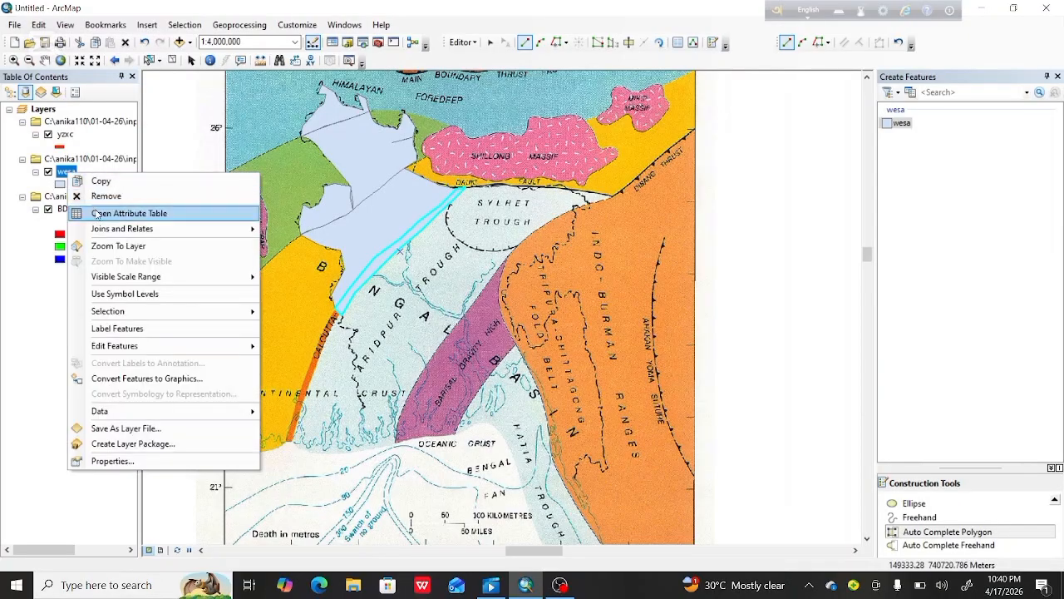
{"action": "left_click", "coordinate": [96, 211]}
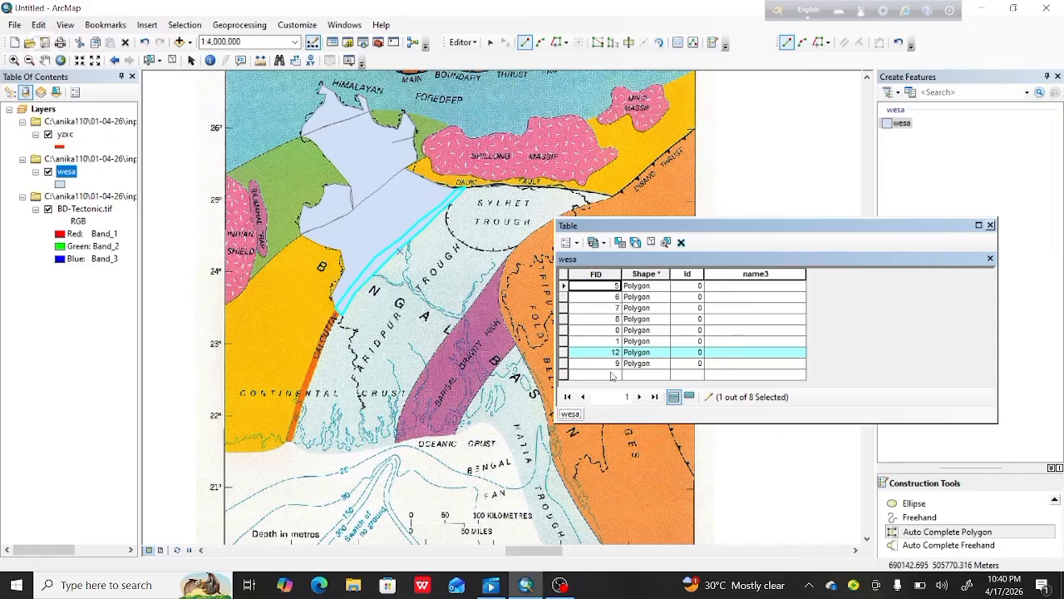
{"action": "left_click", "coordinate": [572, 342]}
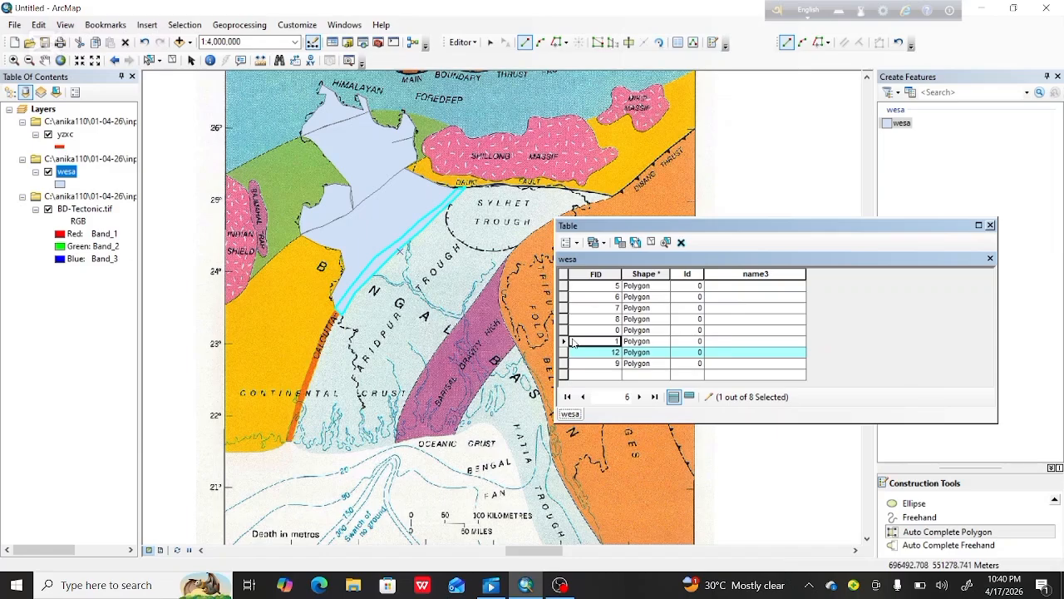
{"action": "left_click", "coordinate": [575, 364]}
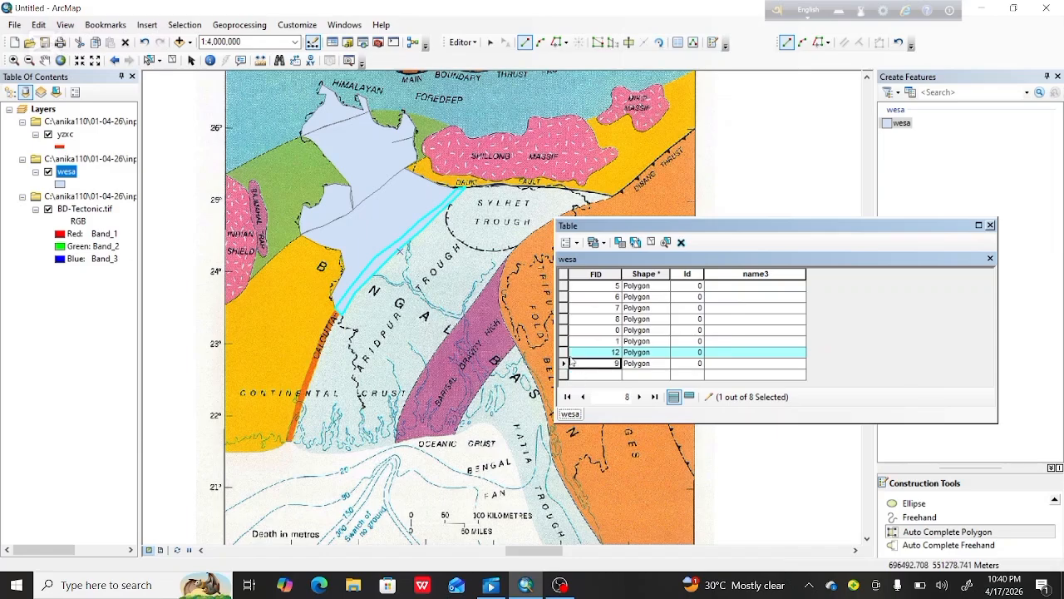
{"action": "left_click", "coordinate": [564, 364]}
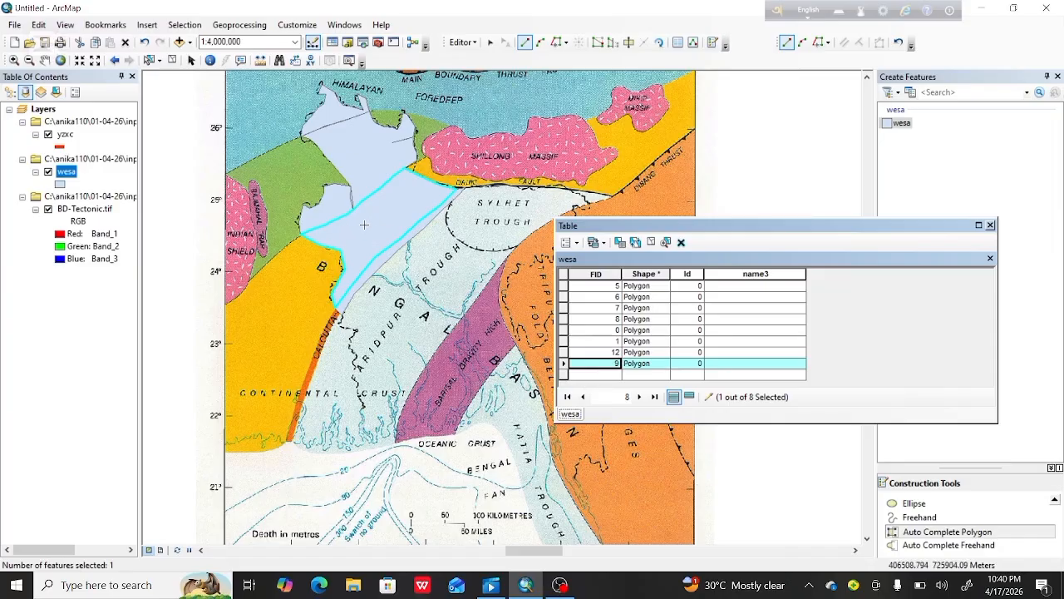
Highlight the wesa records with FID 6, 5, 12, 1, 0 and 7 one by one to match each to its polygon on the map
{"action": "left_click", "coordinate": [564, 297]}
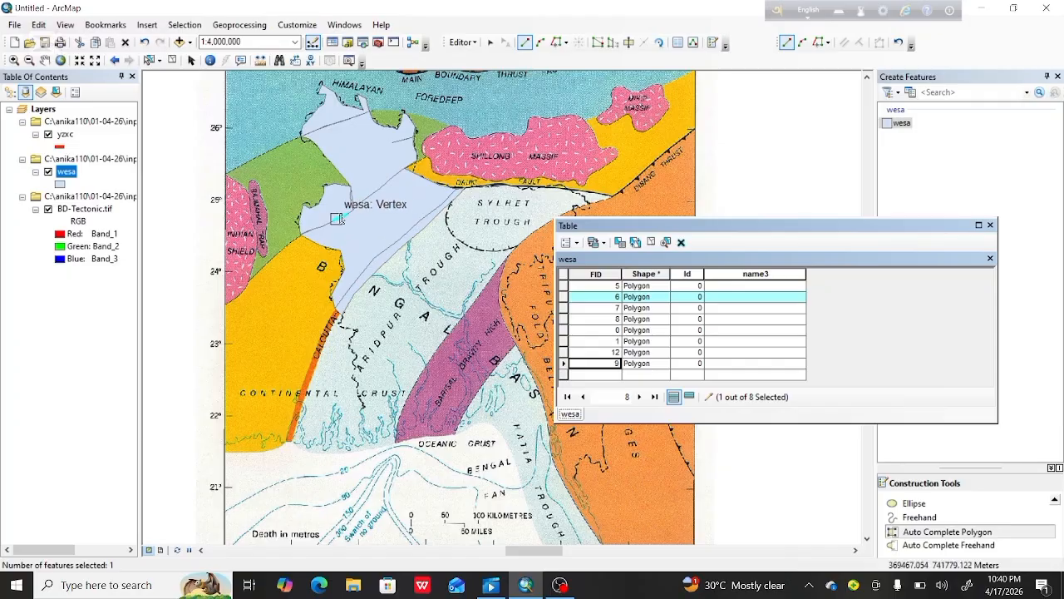
{"action": "left_click", "coordinate": [563, 285]}
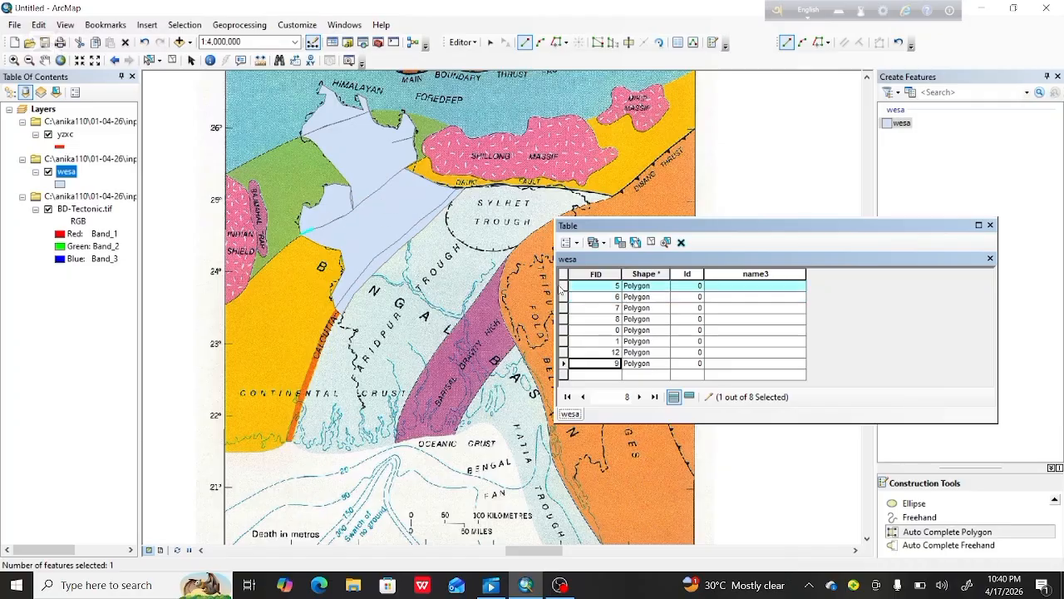
{"action": "left_click", "coordinate": [564, 352]}
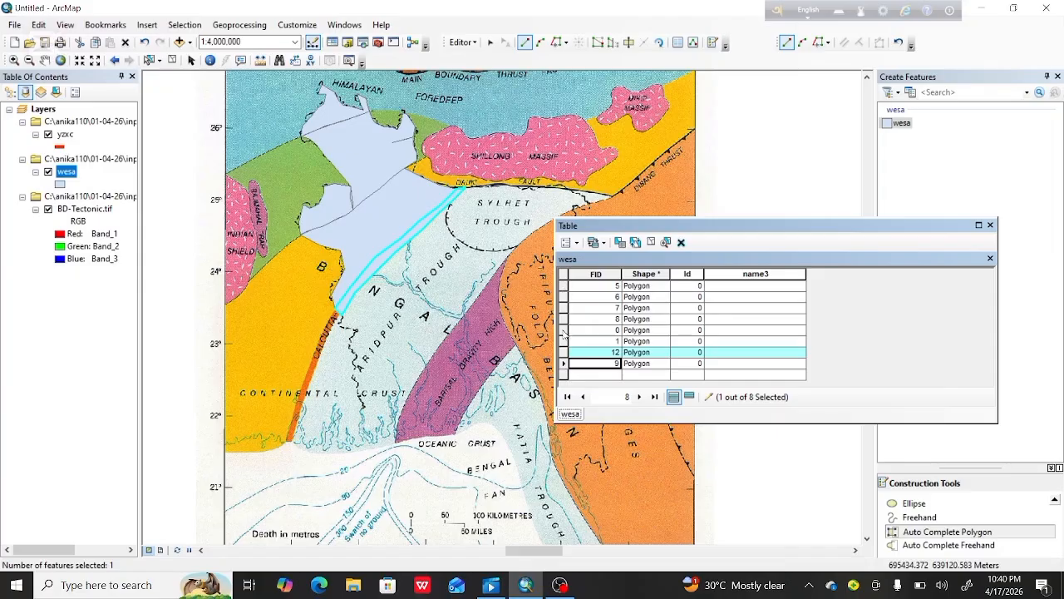
{"action": "left_click", "coordinate": [562, 341]}
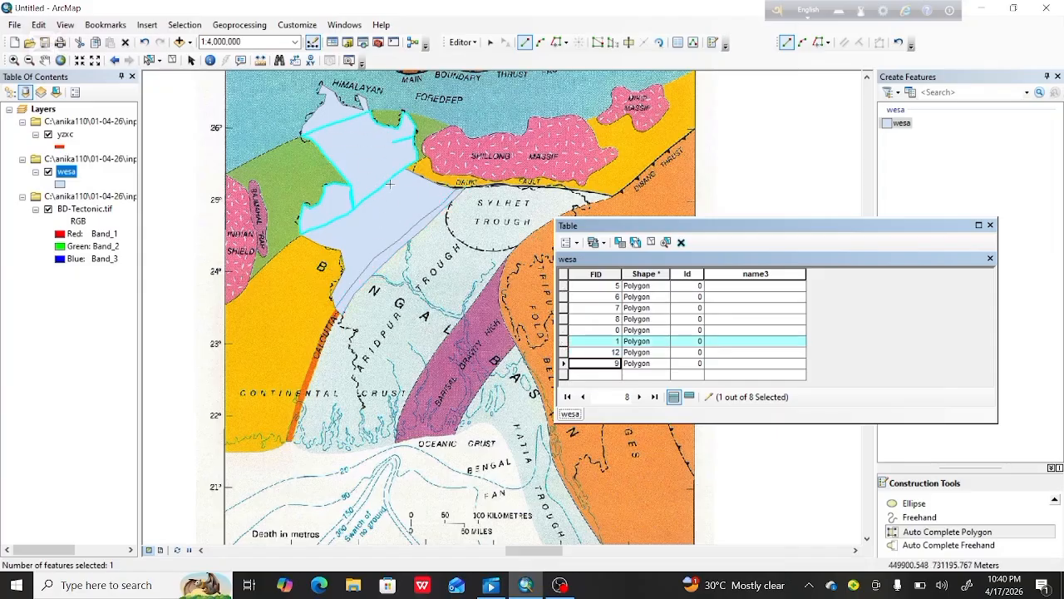
{"action": "left_click", "coordinate": [564, 330]}
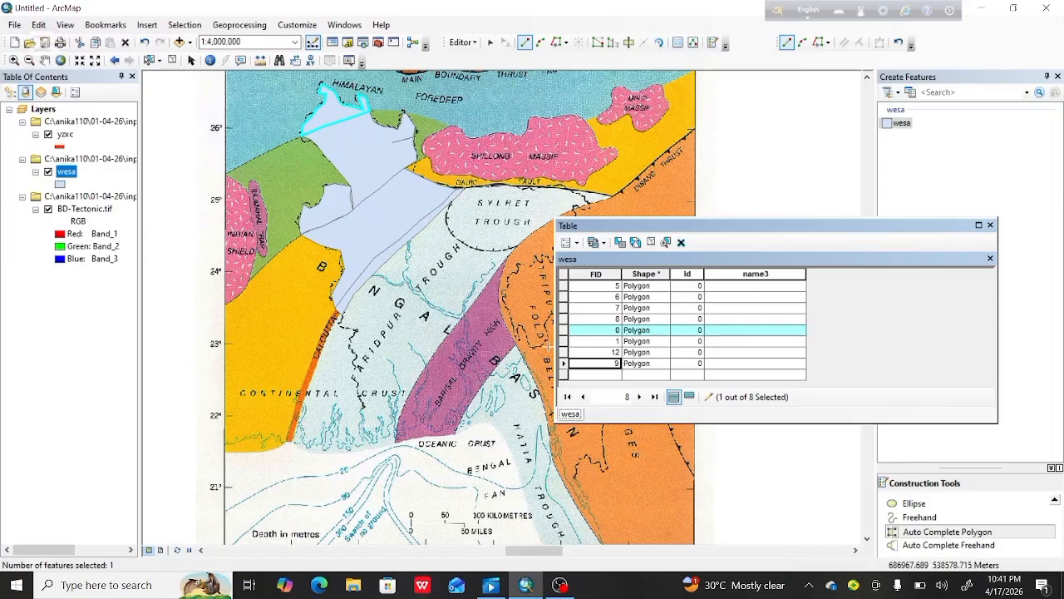
{"action": "left_click", "coordinate": [566, 342]}
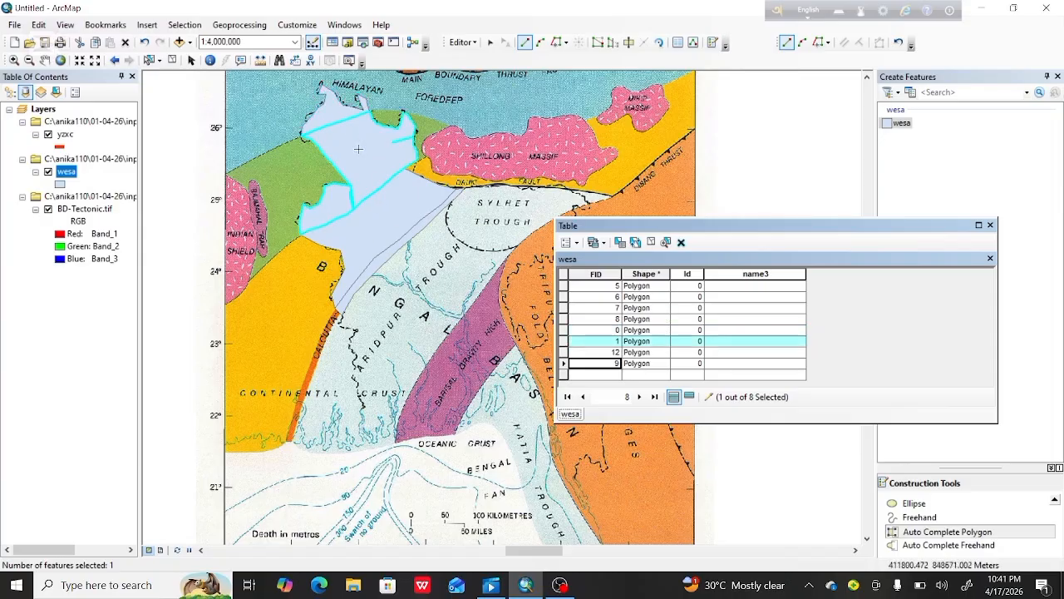
{"action": "left_click", "coordinate": [563, 308]}
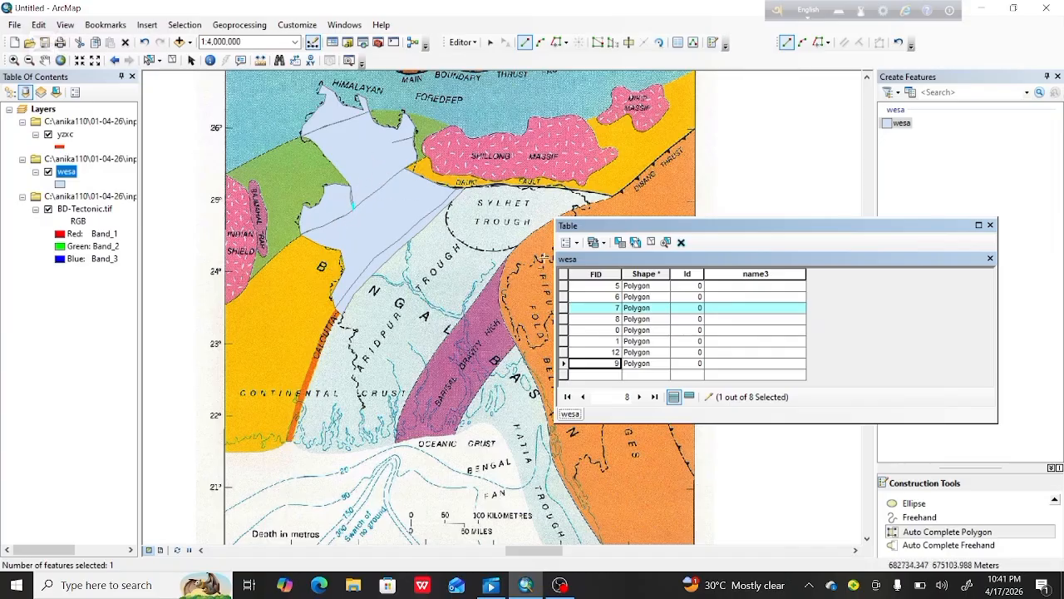
{"action": "left_click", "coordinate": [564, 296]}
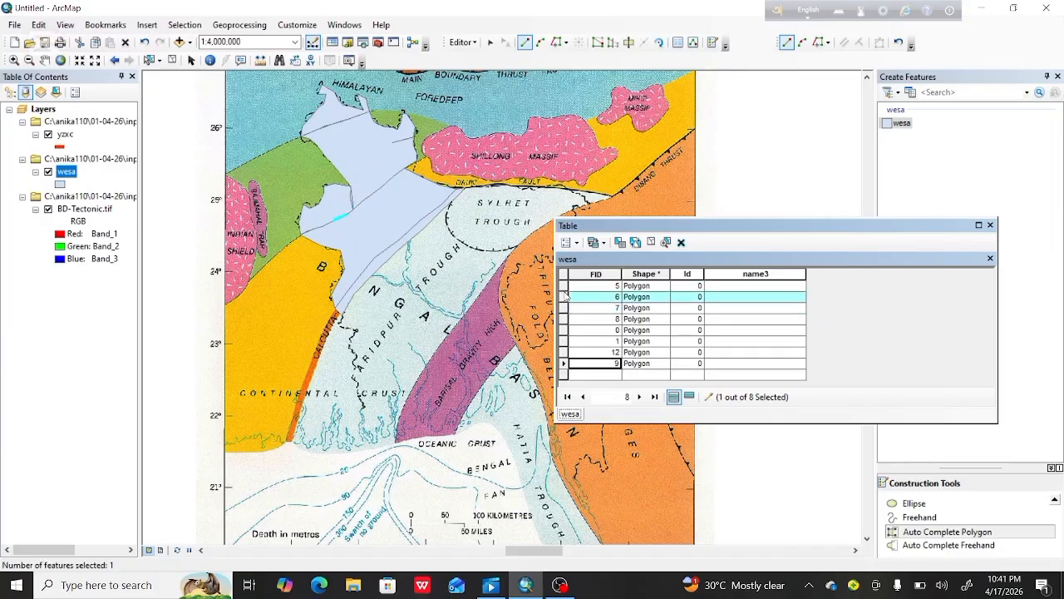
{"action": "left_click", "coordinate": [565, 286]}
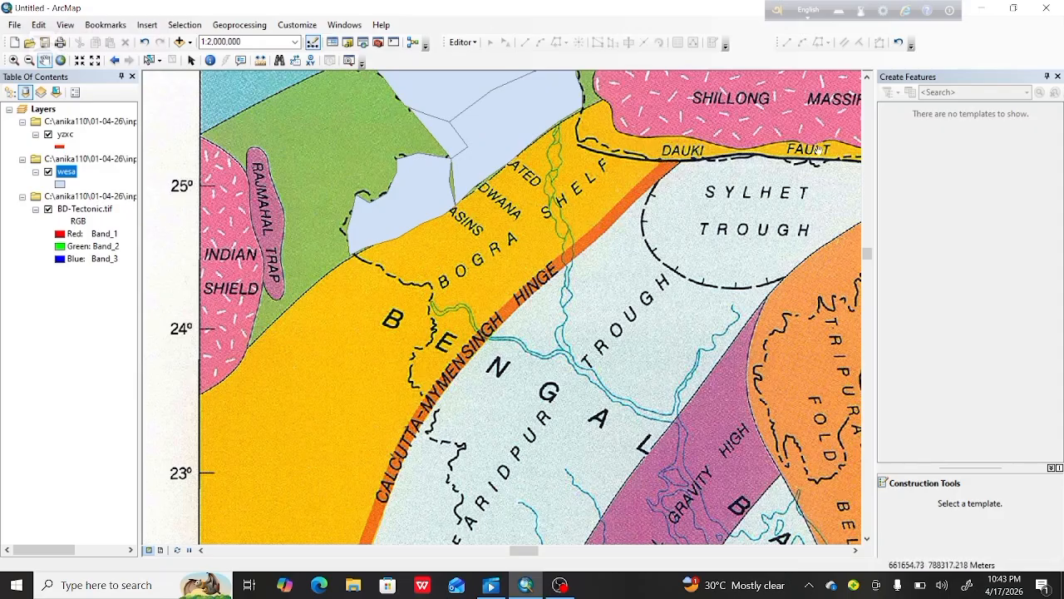
{"action": "left_click", "coordinate": [977, 8]}
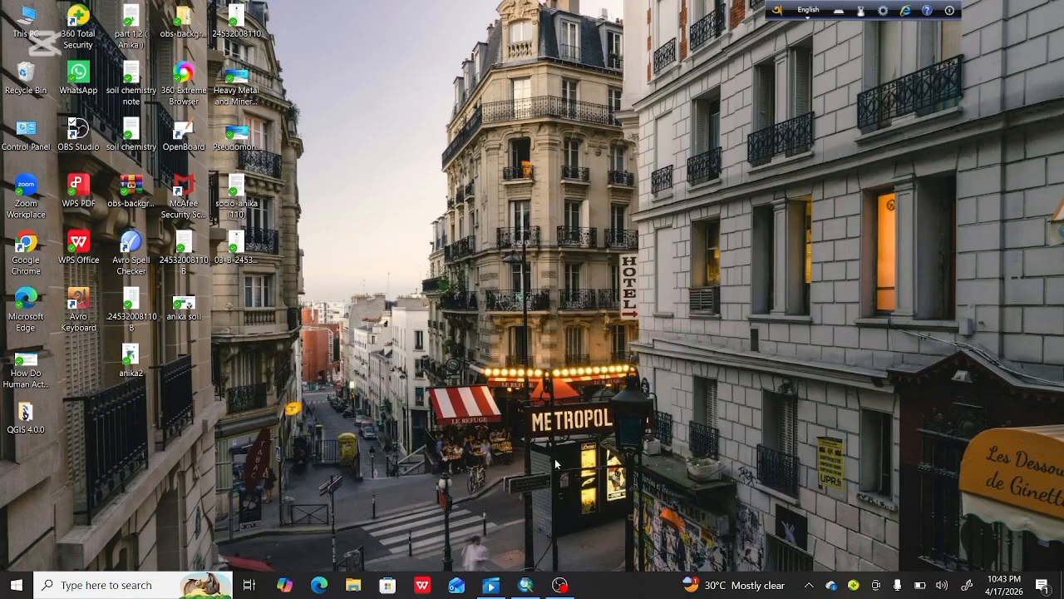
{"action": "mouse_move", "coordinate": [557, 585]}
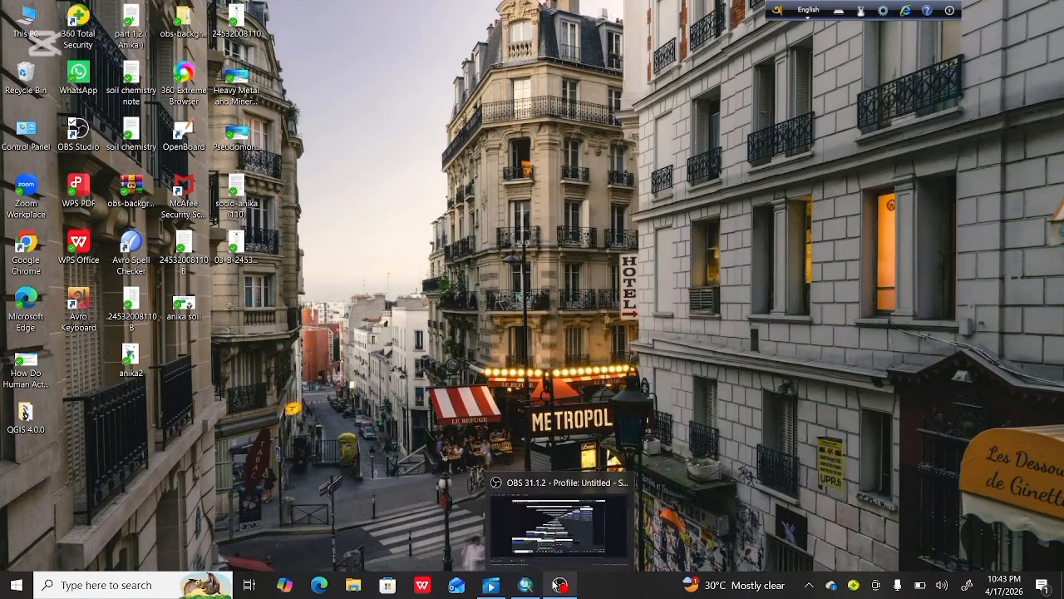
{"action": "left_click", "coordinate": [549, 534]}
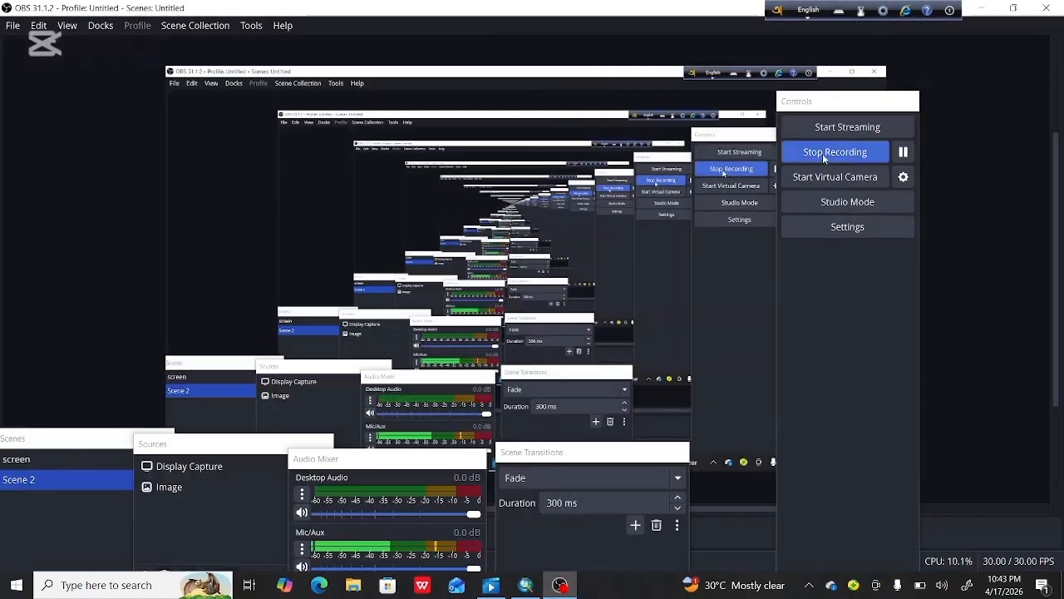